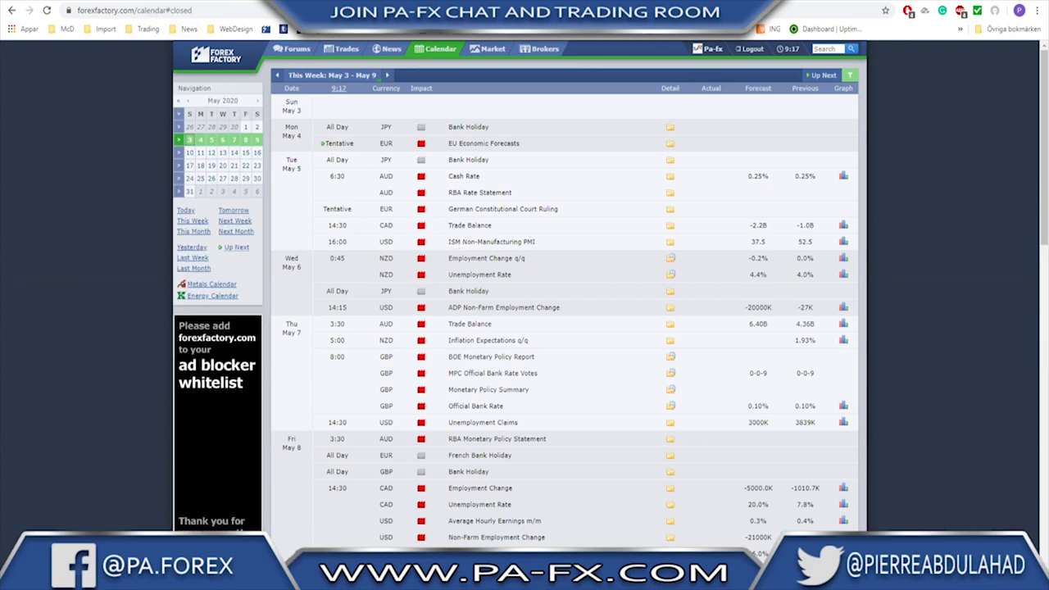
# Switch to the U.S. Dollar Currency Index daily chart in TradingView and focus on the 2020 price action.
pyautogui.click(33, 2)
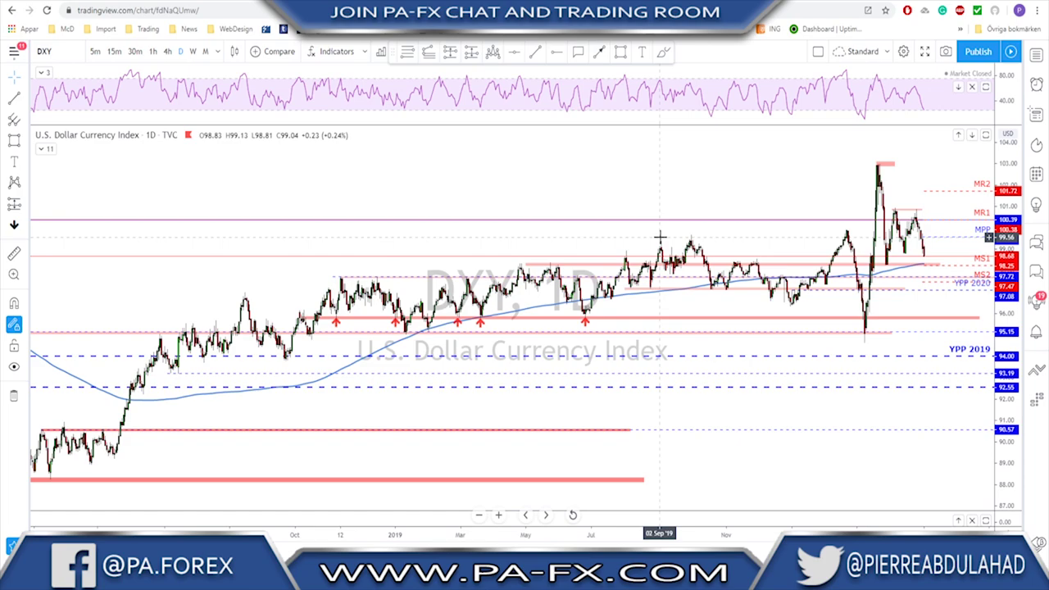
pyautogui.scroll(2, 660, 239)
pyautogui.scroll(8, 660, 270)
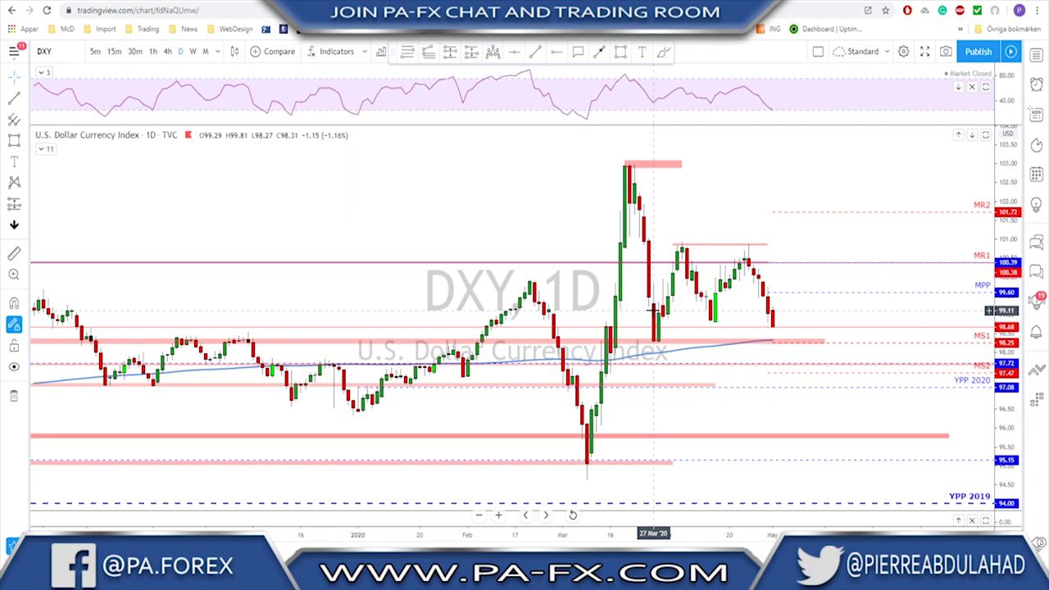
# Use the Brush to circle the two April highs and mark the swing low and latest drop, and undo the strokes.
pyautogui.click(662, 52)
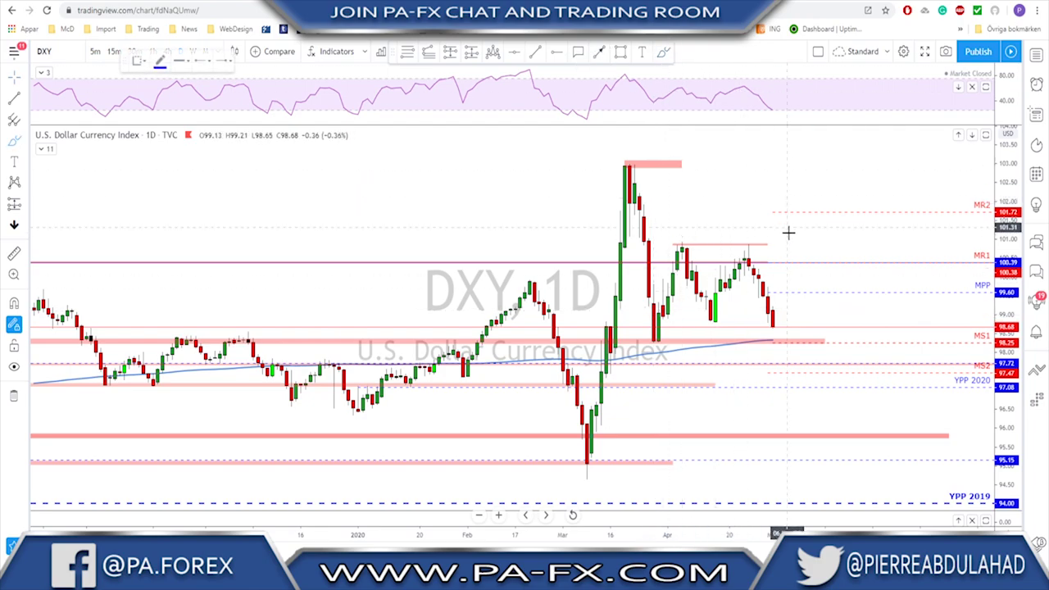
pyautogui.moveTo(679, 237)
pyautogui.mouseDown()
pyautogui.moveTo(734, 246)
pyautogui.moveTo(752, 235)
pyautogui.moveTo(775, 329)
pyautogui.moveTo(744, 320)
pyautogui.mouseUp()
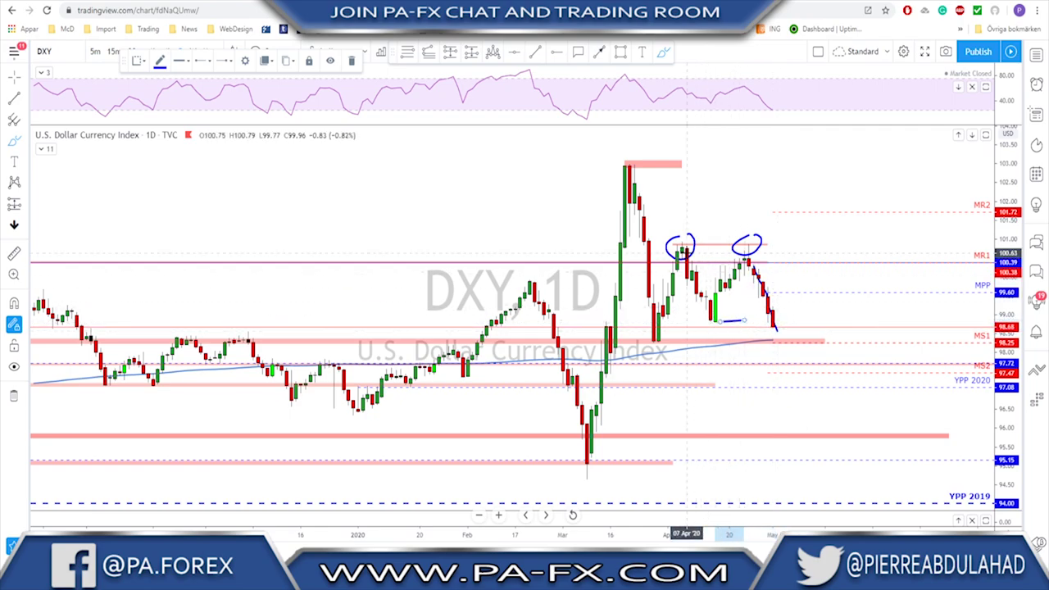
pyautogui.press('ctrl')
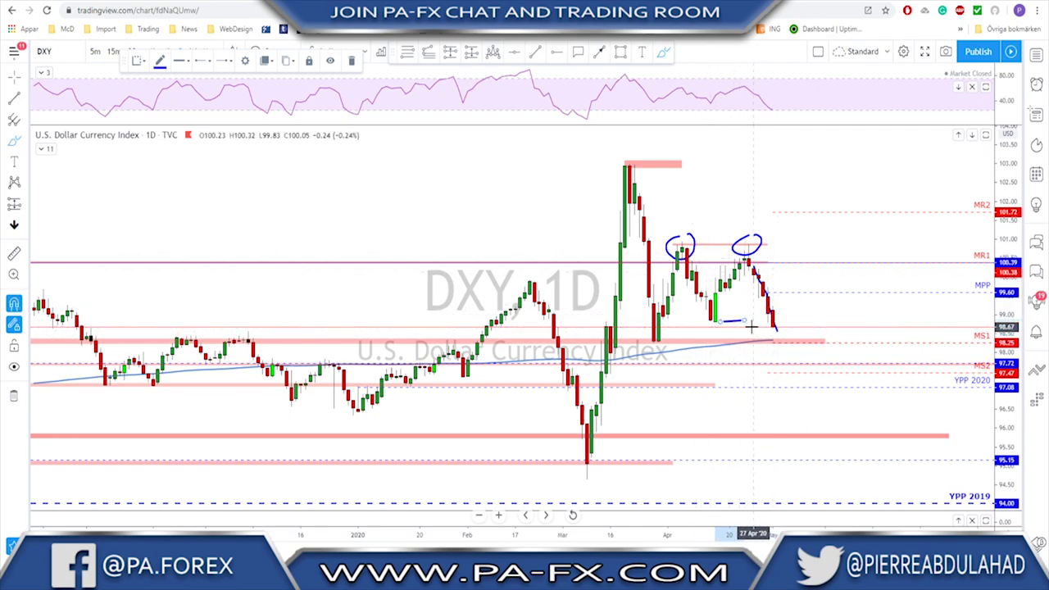
pyautogui.hotkey('ctrl', 'z')
pyautogui.hotkey('ctrl', 'z')
pyautogui.hotkey('ctrl', 'z')
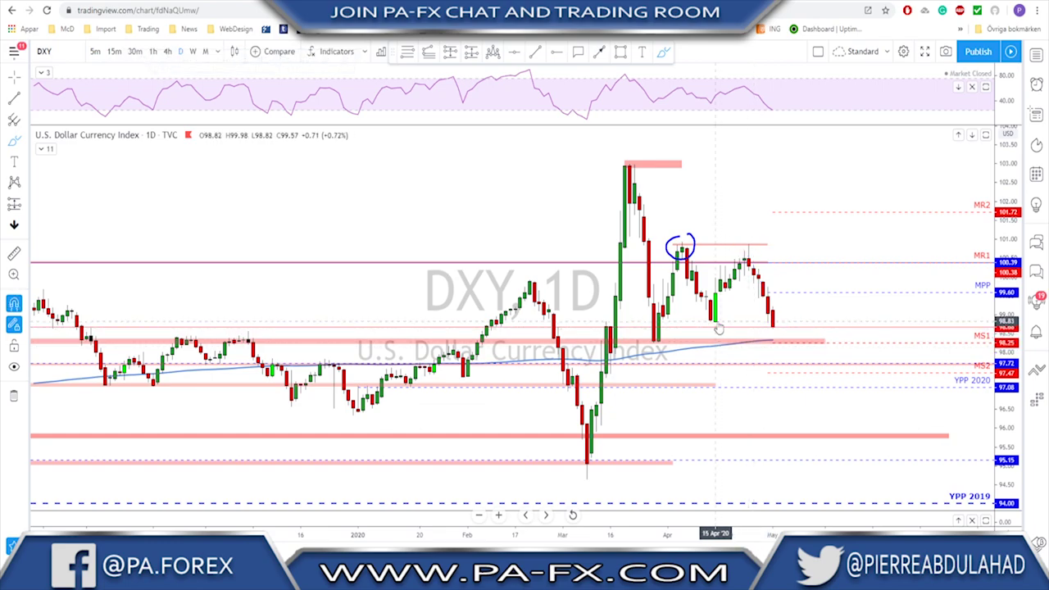
pyautogui.hotkey('ctrl', 'z')
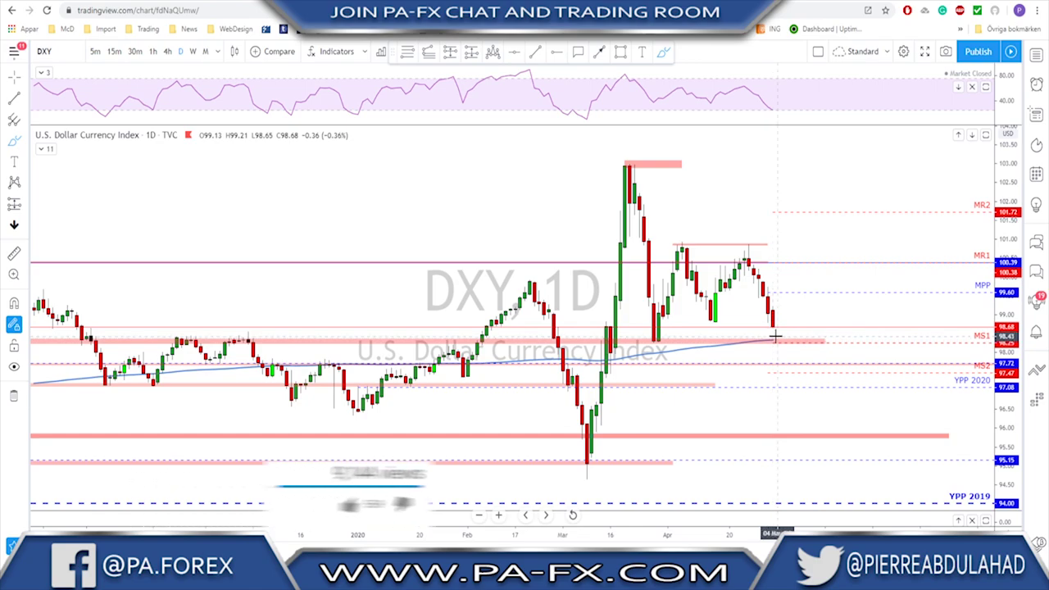
# Circle the price reactions along the MS1 support zone at the latest candle, late March and November 2019, and undo the circles.
pyautogui.moveTo(772, 339); pyautogui.dragTo(780, 341)
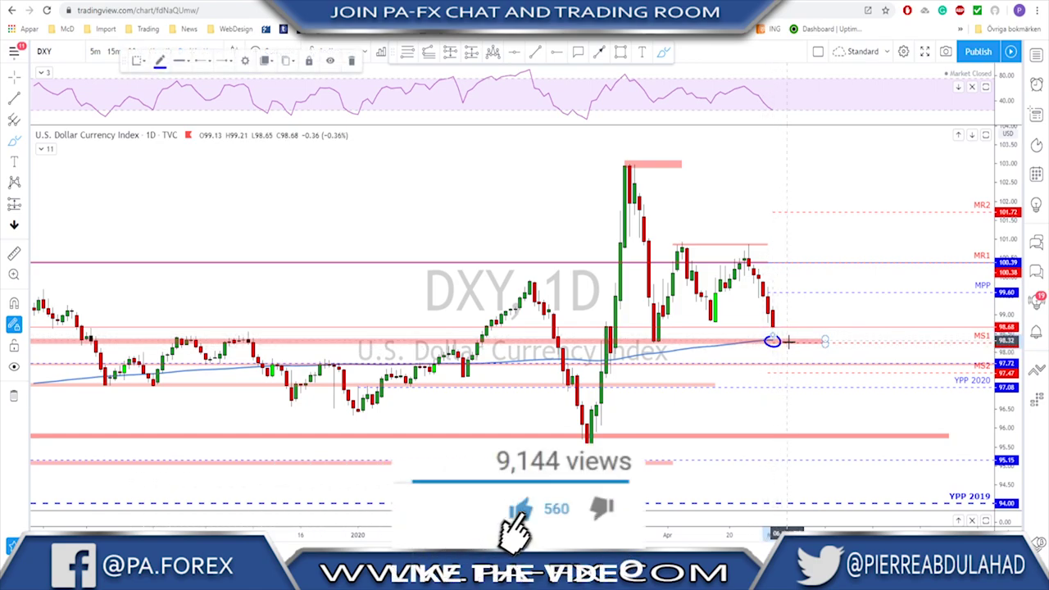
pyautogui.moveTo(644, 332); pyautogui.dragTo(669, 350)
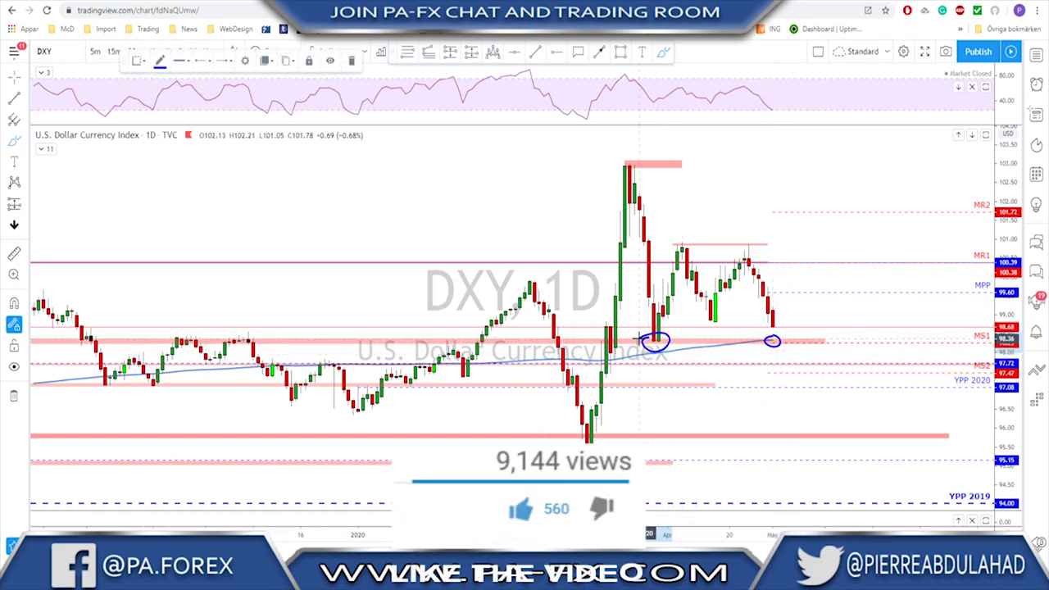
pyautogui.scroll(-3, 694, 340)
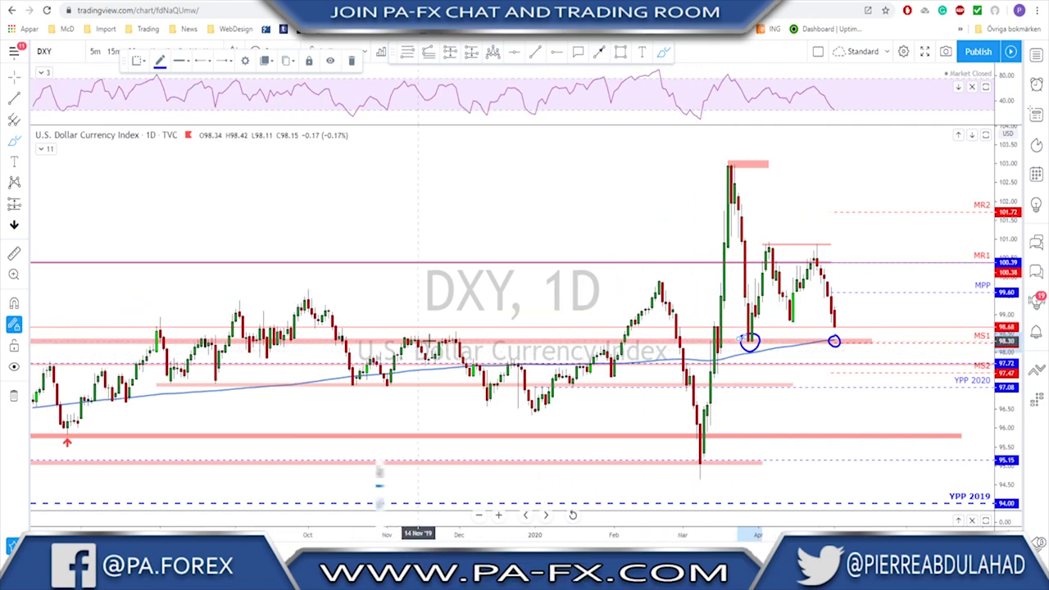
pyautogui.moveTo(440, 332); pyautogui.dragTo(465, 344)
pyautogui.moveTo(401, 333); pyautogui.dragTo(429, 345)
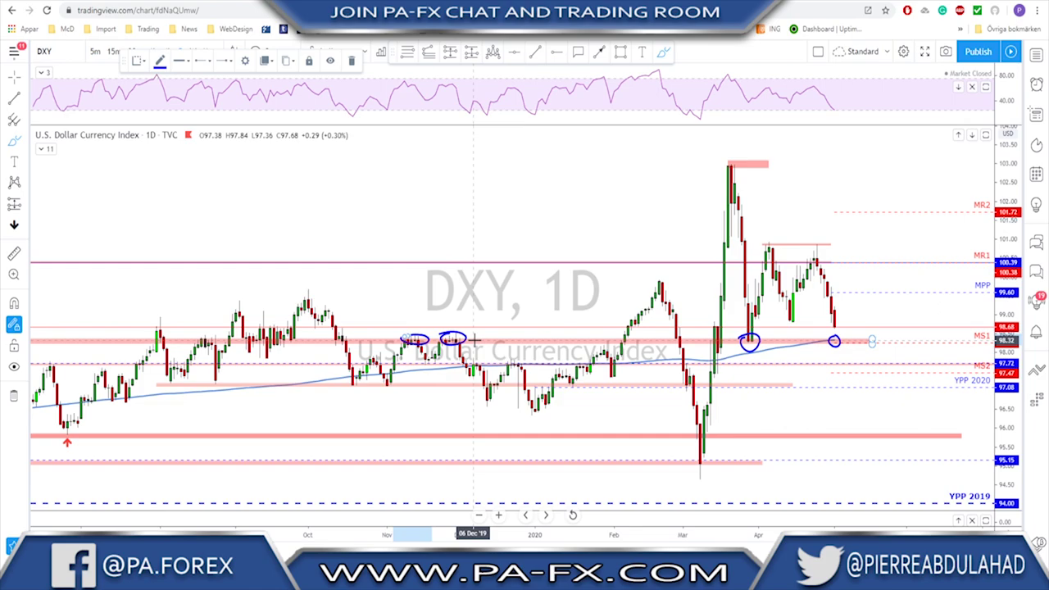
pyautogui.hotkey('ctrl', 'z')
pyautogui.hotkey('ctrl', 'z')
pyautogui.hotkey('ctrl', 'z')
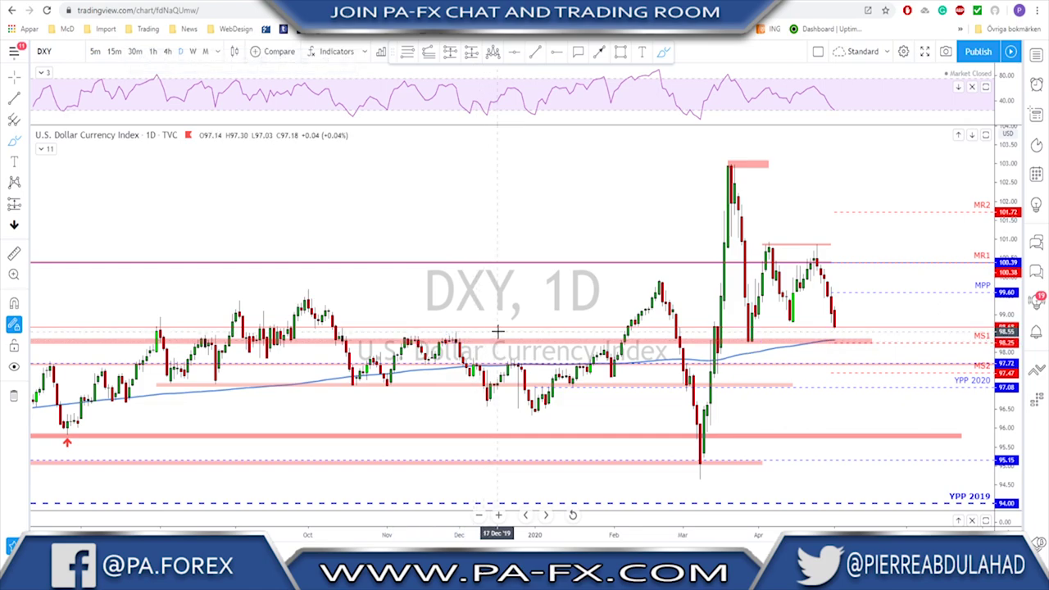
# Set the DXY chart to the 4-hour timeframe, showing price action from March through the latest candle.
pyautogui.click(167, 52)
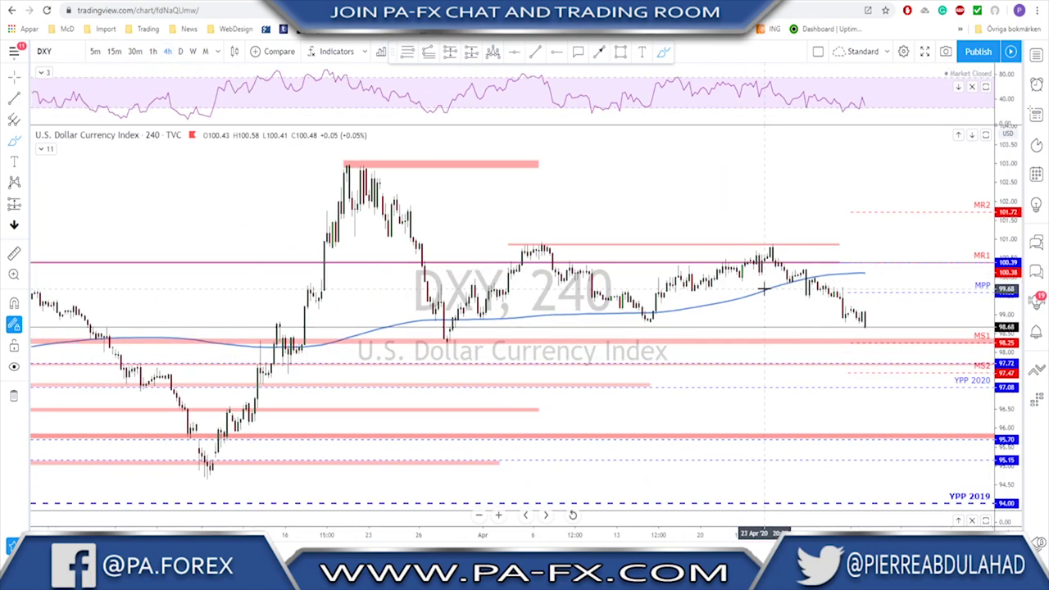
pyautogui.scroll(-2, 762, 289)
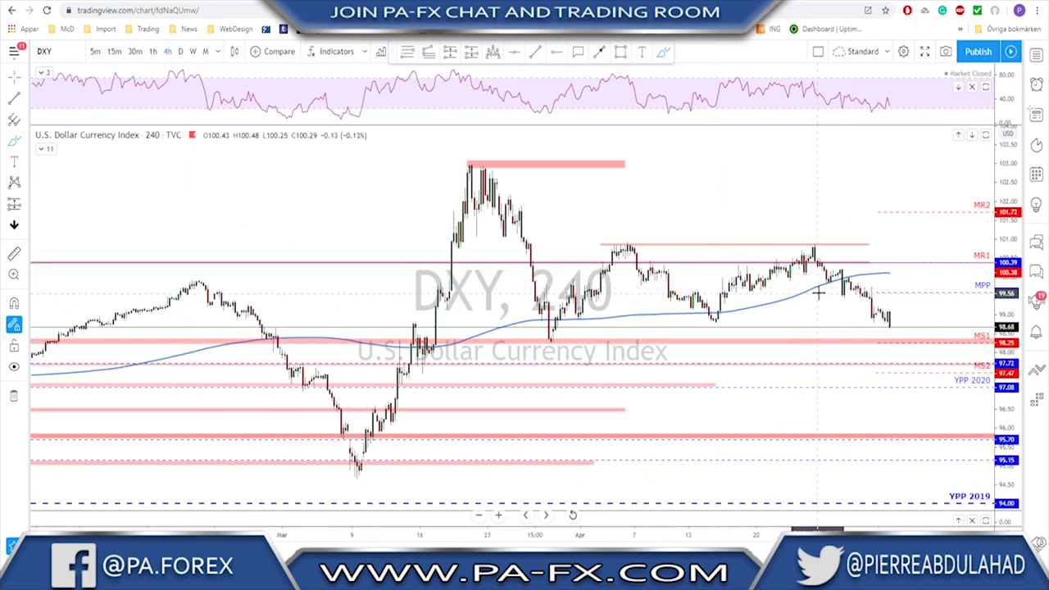
pyautogui.scroll(1, 878, 322)
pyautogui.scroll(-1, 882, 324)
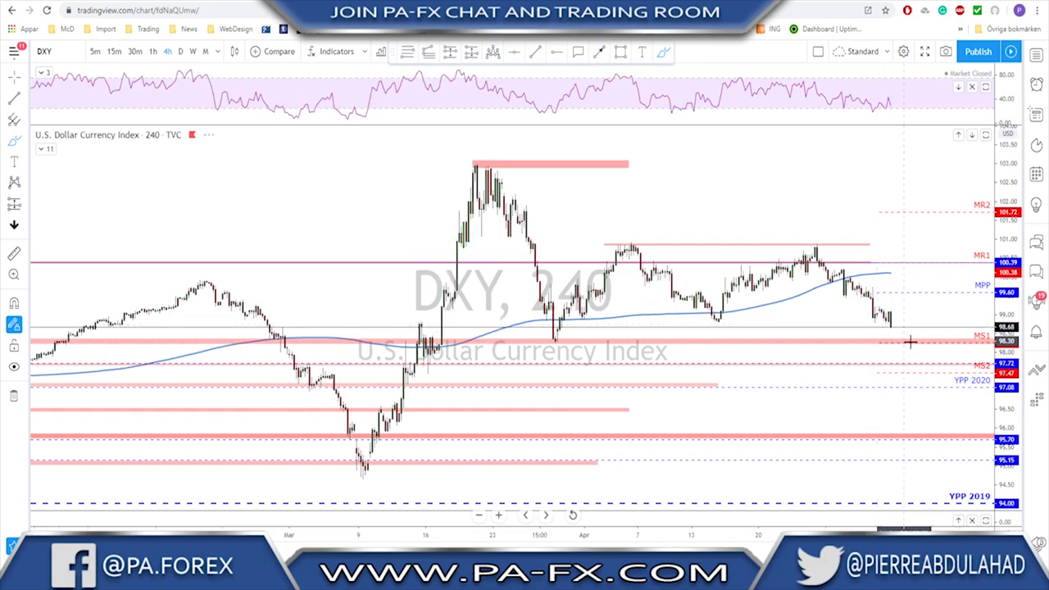
# Brush a falling path to MS2 and trace the swings from the March high down to YPP 2020, and undo both strokes.
pyautogui.moveTo(890, 322)
pyautogui.mouseDown()
pyautogui.moveTo(901, 354)
pyautogui.moveTo(914, 339)
pyautogui.moveTo(930, 374)
pyautogui.mouseUp()
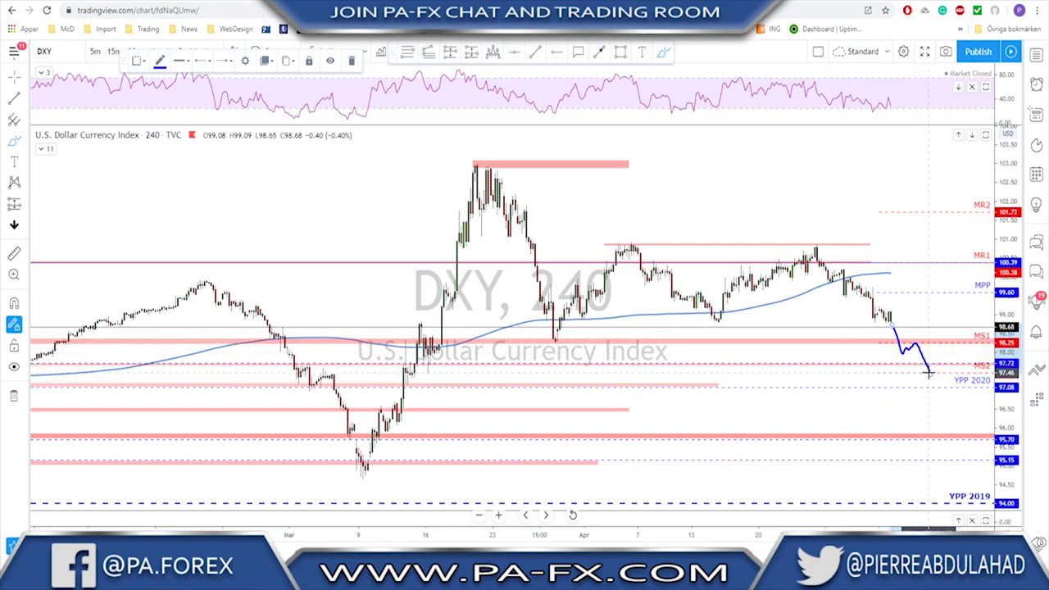
pyautogui.moveTo(494, 168)
pyautogui.mouseDown()
pyautogui.moveTo(557, 336)
pyautogui.moveTo(586, 287)
pyautogui.moveTo(631, 247)
pyautogui.moveTo(709, 320)
pyautogui.moveTo(819, 245)
pyautogui.moveTo(888, 332)
pyautogui.moveTo(912, 385)
pyautogui.mouseUp()
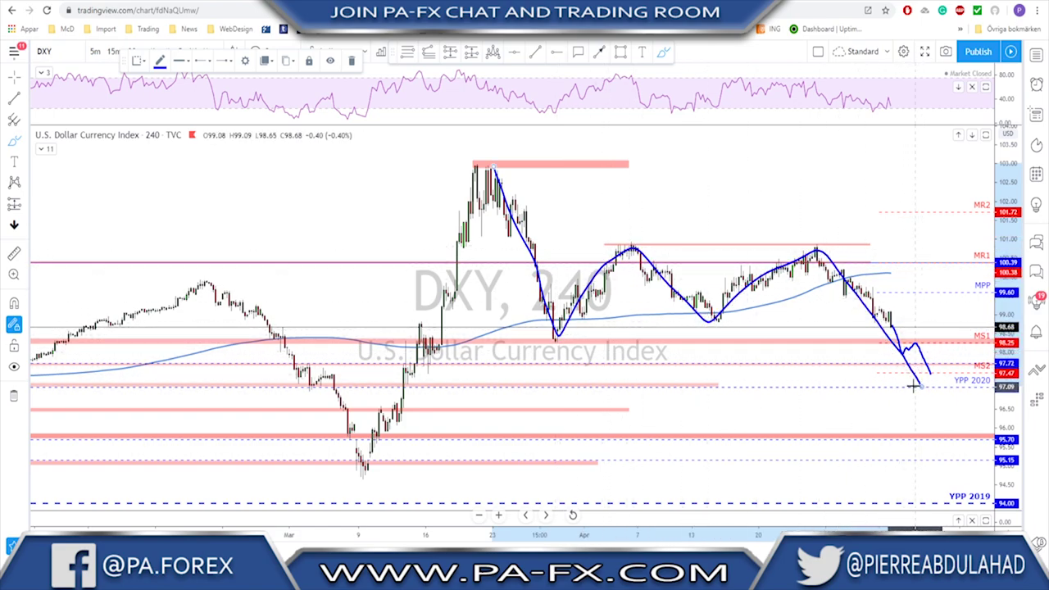
pyautogui.hotkey('ctrl', 'z')
pyautogui.hotkey('ctrl', 'z')
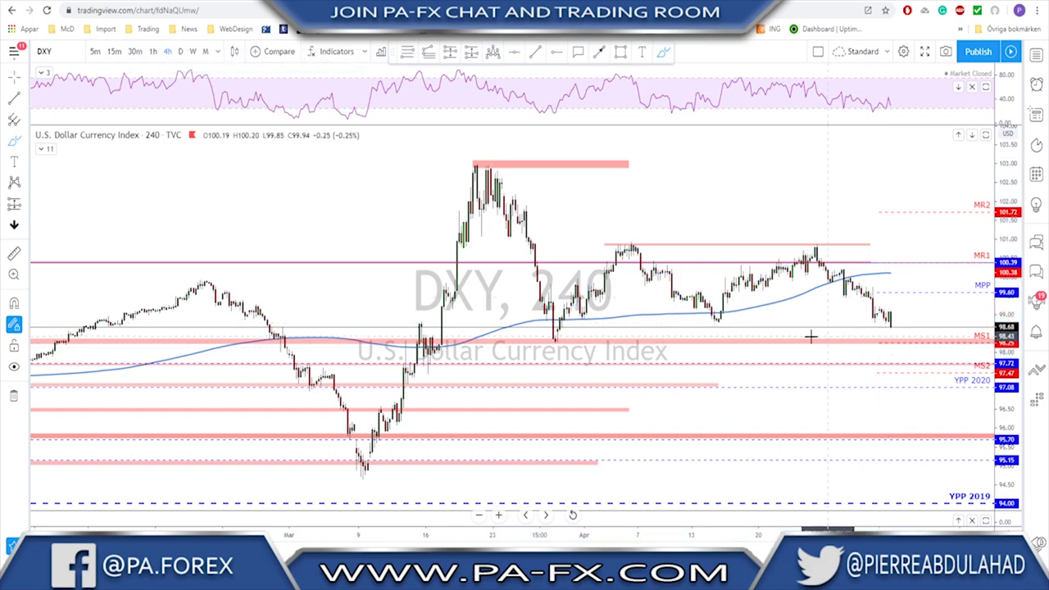
# Circle the late-March low at the support zone and sketch a further drop from the latest candle, and remove both strokes.
pyautogui.scroll(1, 693, 360)
pyautogui.moveTo(513, 330)
pyautogui.mouseDown()
pyautogui.moveTo(519, 352)
pyautogui.moveTo(525, 343)
pyautogui.mouseUp()
pyautogui.moveTo(875, 314)
pyautogui.mouseDown()
pyautogui.moveTo(891, 346)
pyautogui.moveTo(898, 318)
pyautogui.moveTo(911, 353)
pyautogui.moveTo(925, 339)
pyautogui.moveTo(950, 399)
pyautogui.mouseUp()
pyautogui.press('Delete')
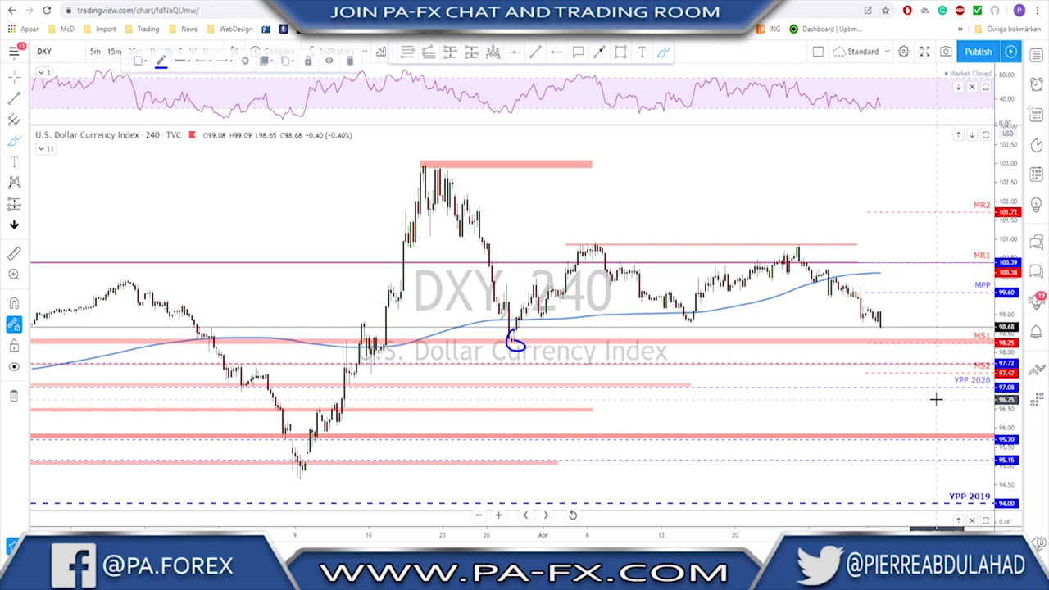
pyautogui.hotkey('ctrl', 'z')
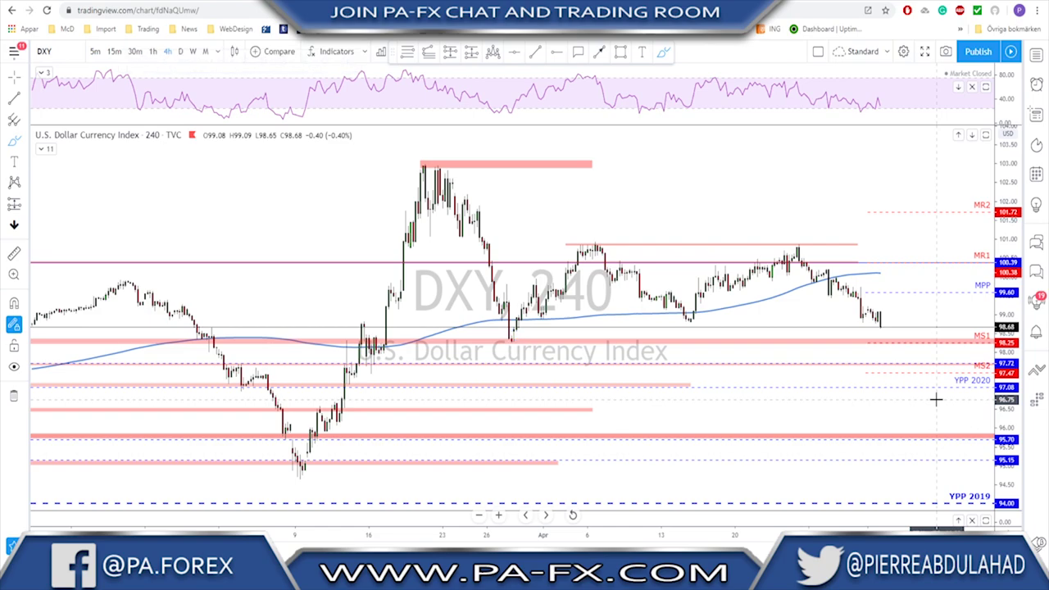
# Bring up the USOIL chart, circle the April spike high where the latest red box begins, and delete the circle.
pyautogui.press('Down')
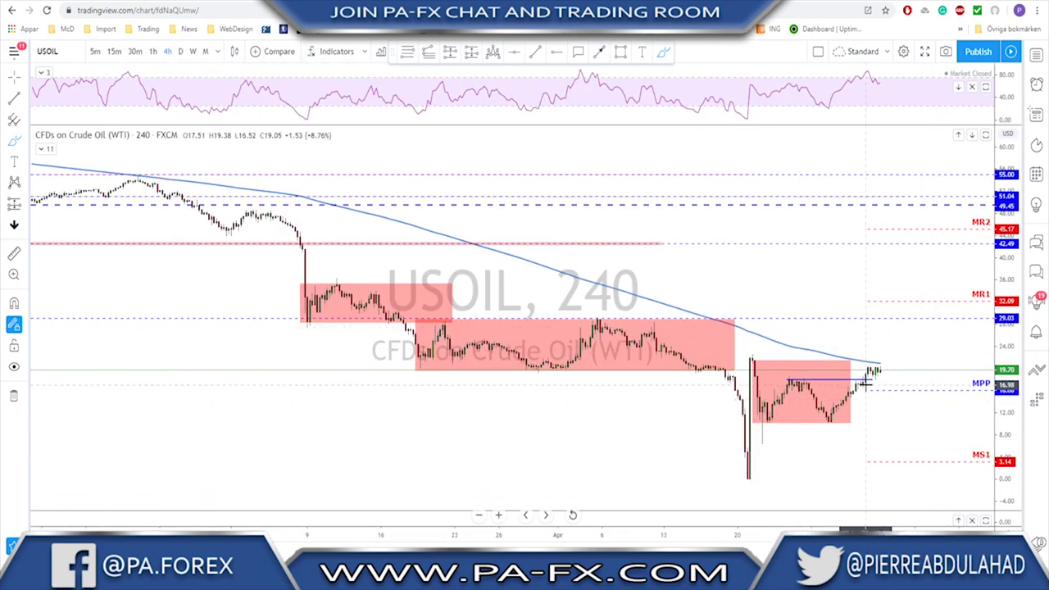
pyautogui.scroll(4, 865, 385)
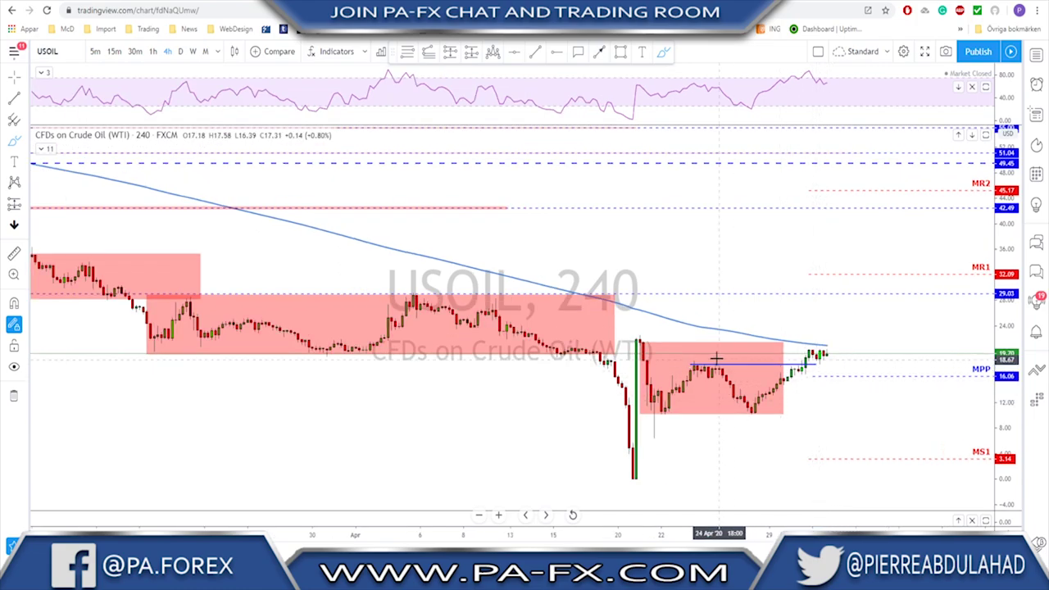
pyautogui.moveTo(643, 332)
pyautogui.mouseDown()
pyautogui.moveTo(621, 338)
pyautogui.moveTo(639, 334)
pyautogui.mouseUp()
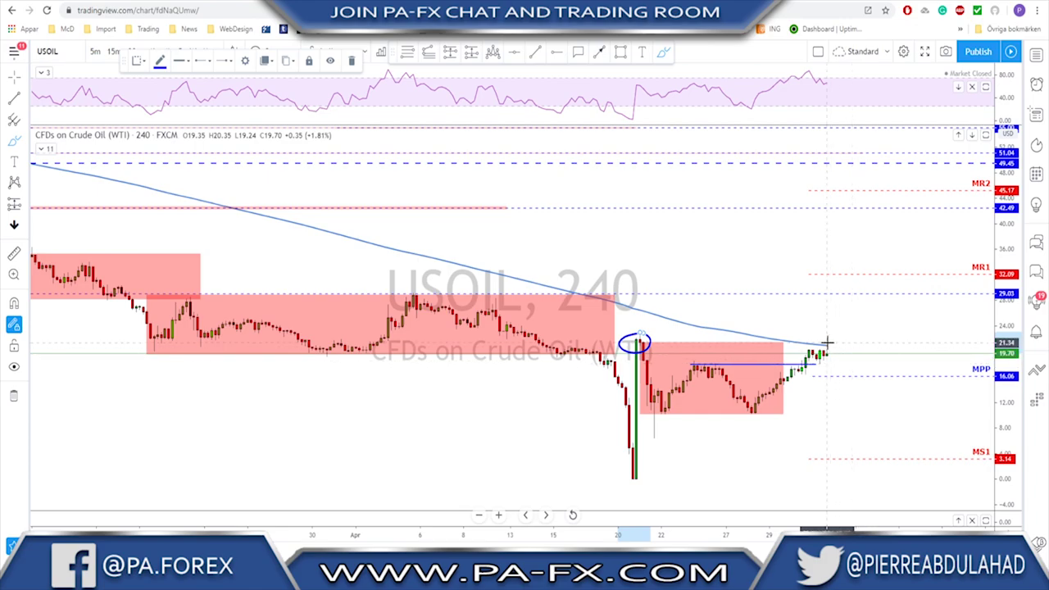
pyautogui.press('Delete')
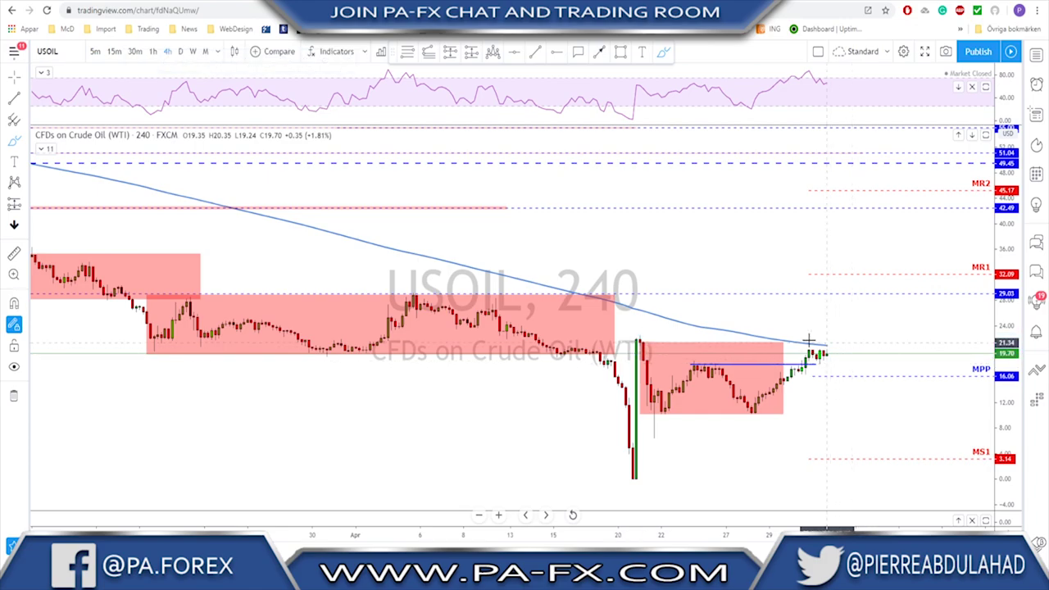
# Set the USOIL chart to daily, circle the low and high of the last red range box, and remove the circles.
pyautogui.click(180, 51)
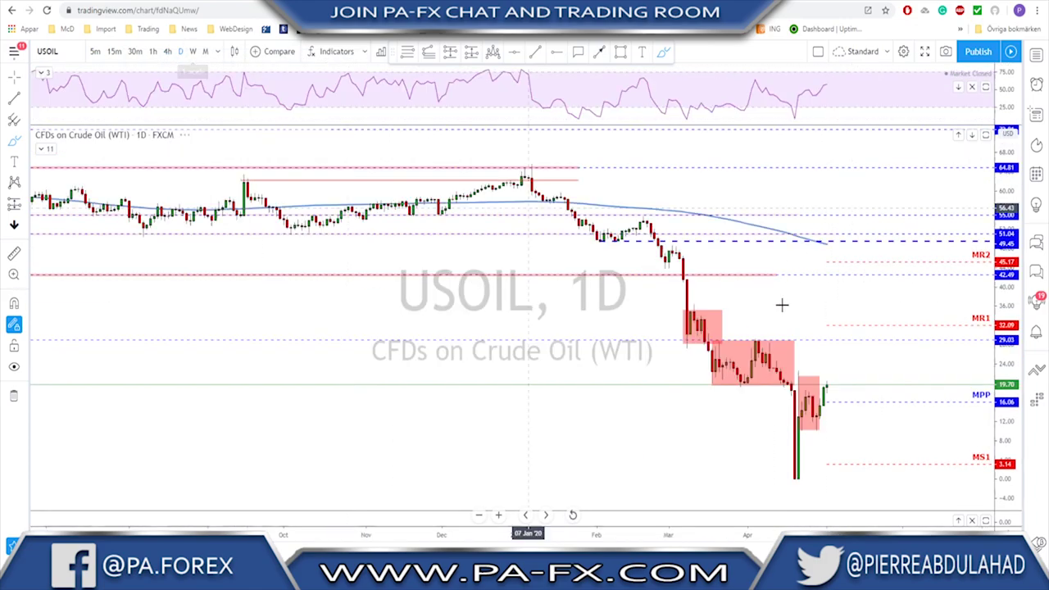
pyautogui.scroll(3, 799, 401)
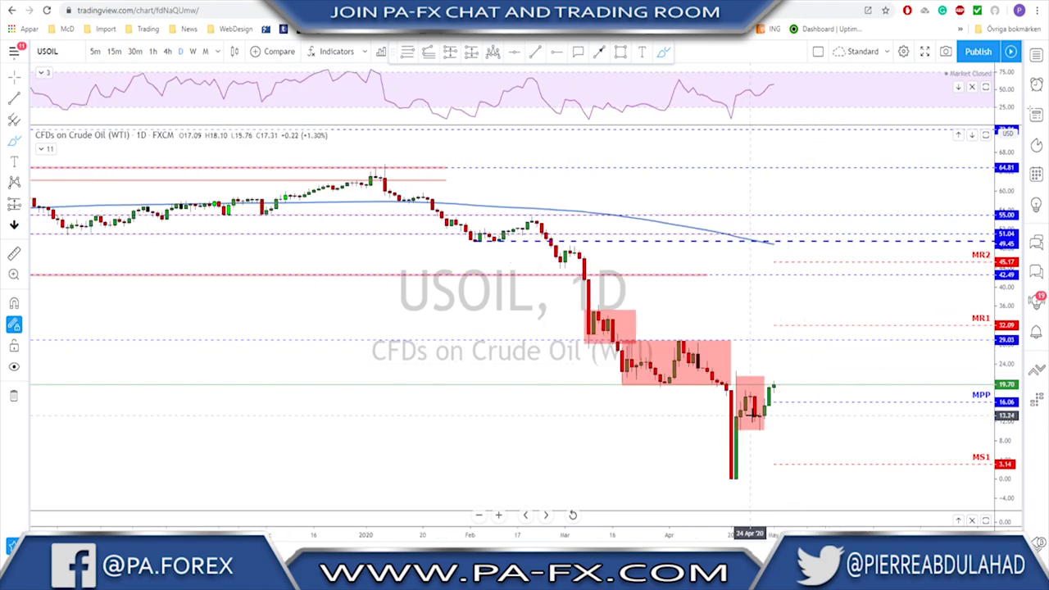
pyautogui.moveTo(764, 420); pyautogui.dragTo(768, 422)
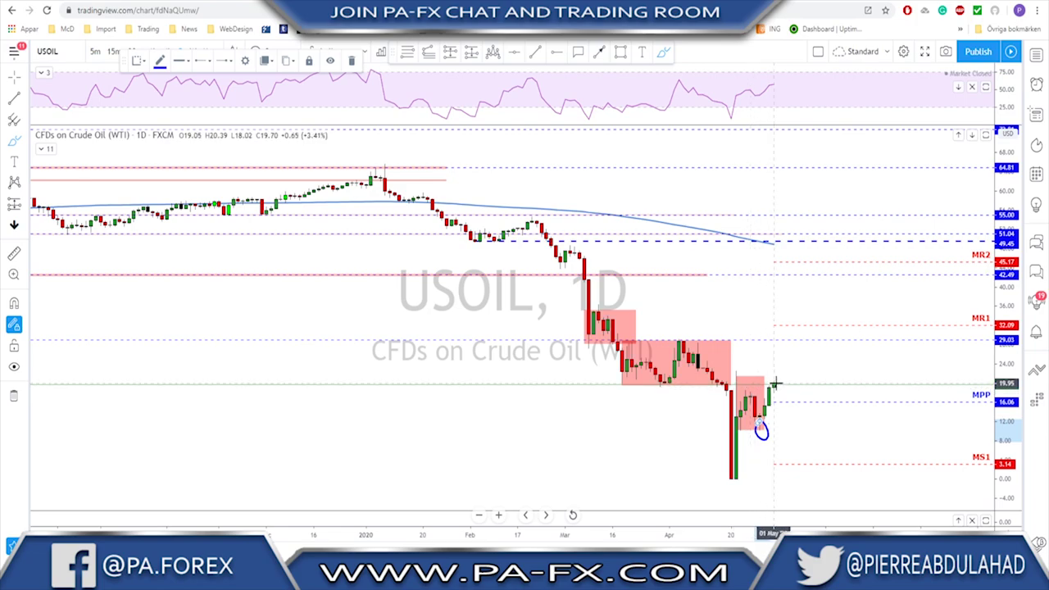
pyautogui.moveTo(752, 385)
pyautogui.mouseDown()
pyautogui.moveTo(741, 401)
pyautogui.moveTo(750, 383)
pyautogui.mouseUp()
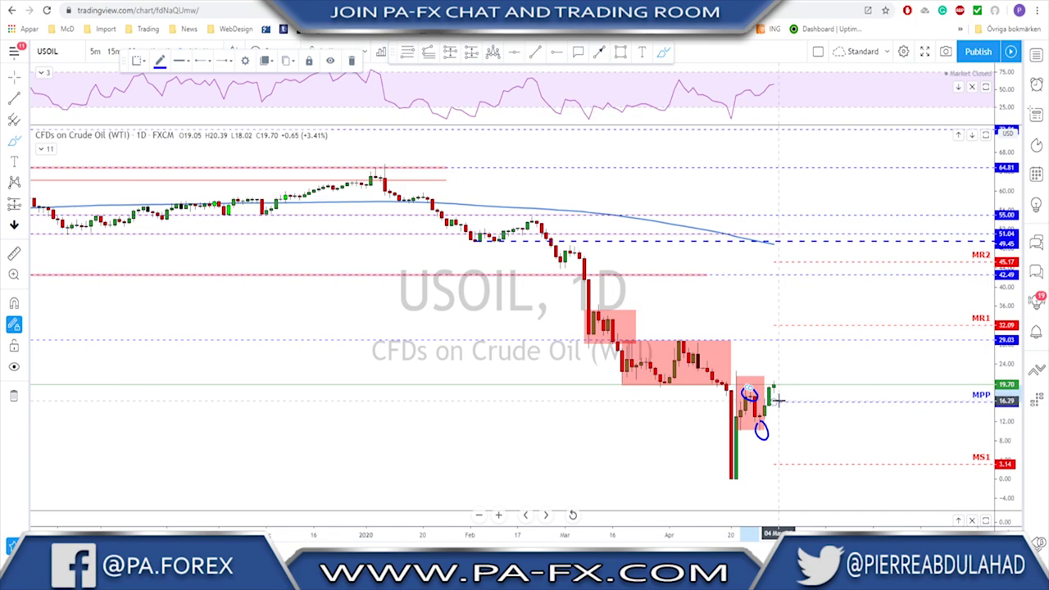
pyautogui.press('Delete')
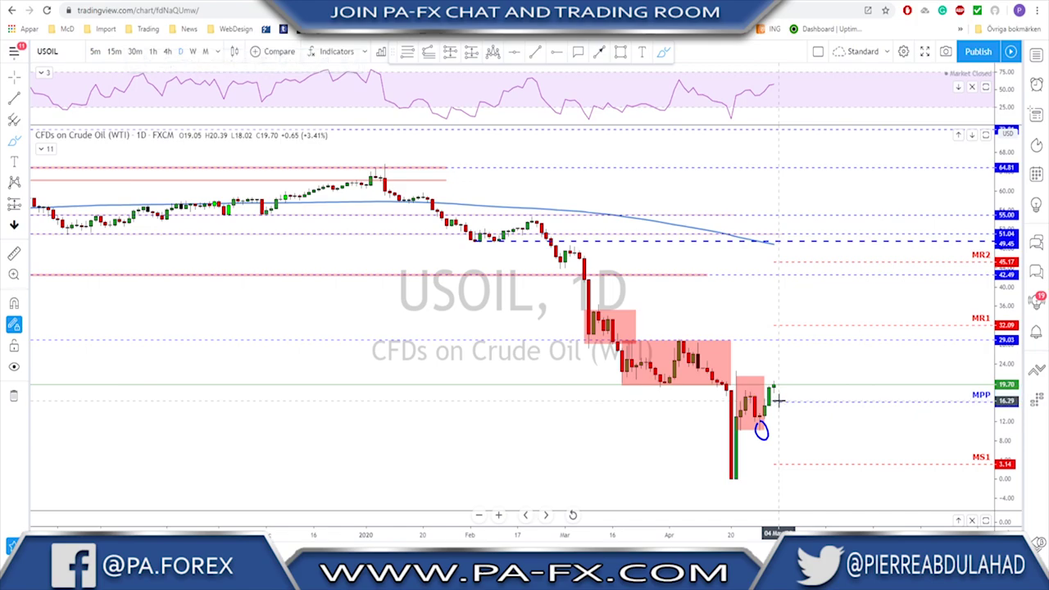
pyautogui.hotkey('ctrl', 'z')
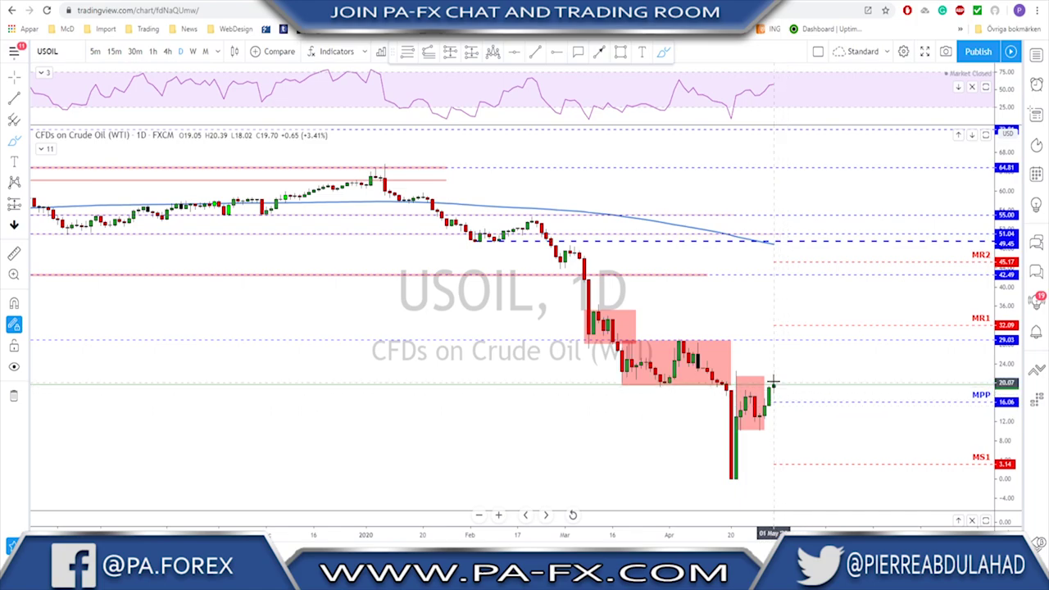
# Mark the April spike high and sketch a rising zigzag path from the latest USOIL candle, and undo the strokes.
pyautogui.moveTo(772, 394)
pyautogui.mouseDown()
pyautogui.moveTo(778, 363)
pyautogui.moveTo(741, 375)
pyautogui.moveTo(779, 365)
pyautogui.moveTo(788, 382)
pyautogui.moveTo(802, 350)
pyautogui.mouseUp()
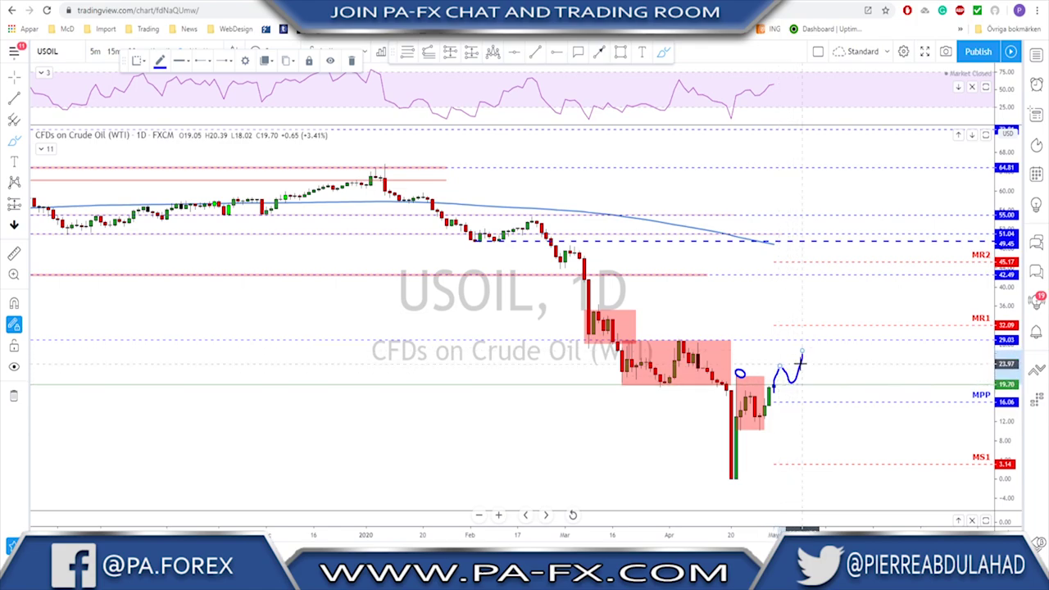
pyautogui.hotkey('ctrl', 'z')
pyautogui.hotkey('ctrl', 'z')
pyautogui.hotkey('ctrl', 'z')
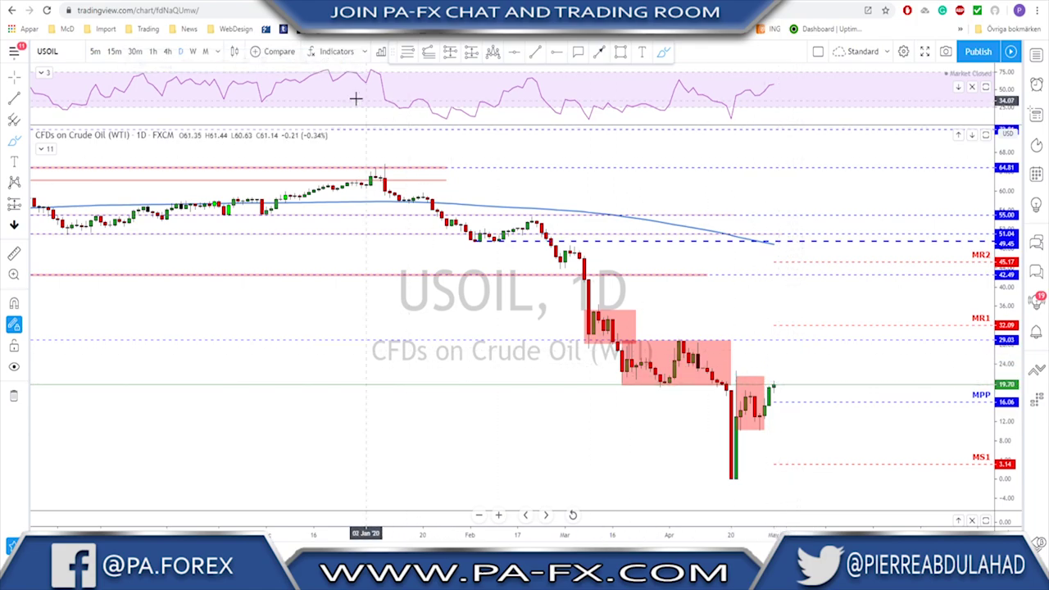
# Set the USOIL chart to the 1-hour timeframe and circle the first high on the blue horizontal line inside the red box.
pyautogui.click(168, 51)
pyautogui.click(152, 50)
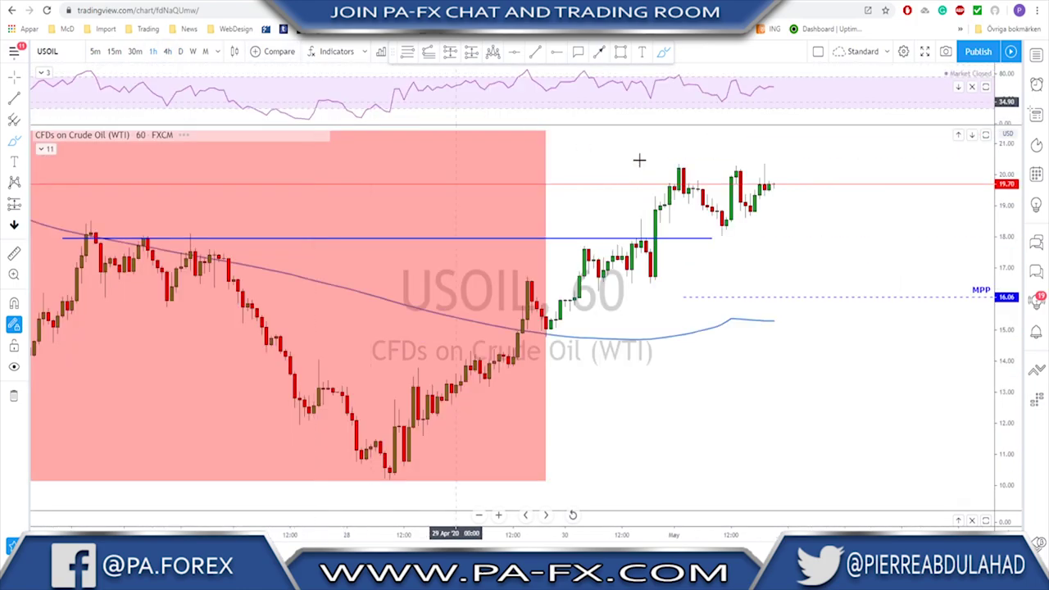
pyautogui.scroll(-3, 821, 192)
pyautogui.scroll(-1, 828, 235)
pyautogui.scroll(1, 815, 244)
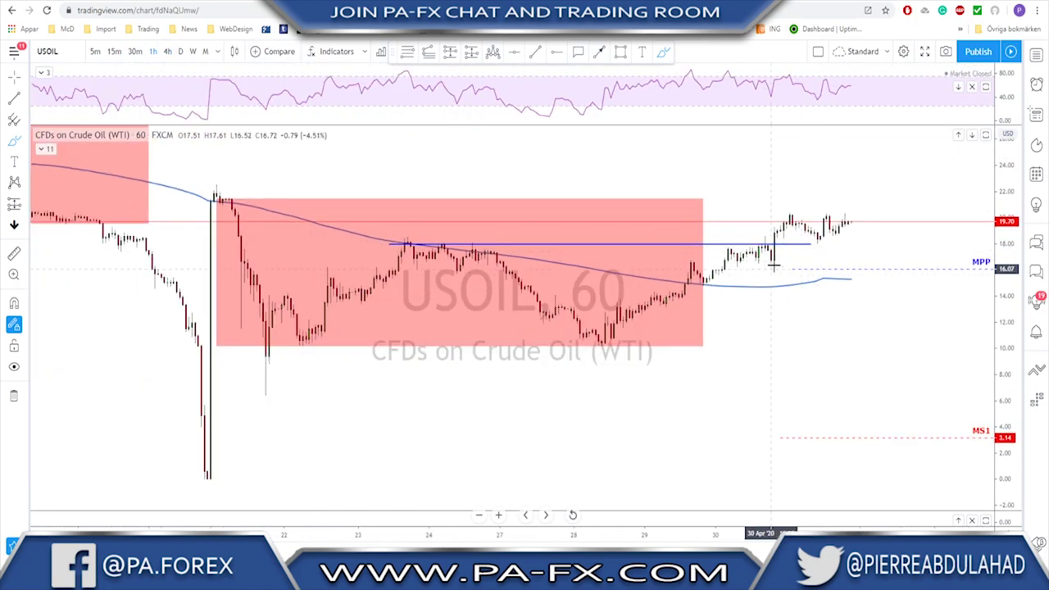
pyautogui.moveTo(410, 238); pyautogui.dragTo(412, 238)
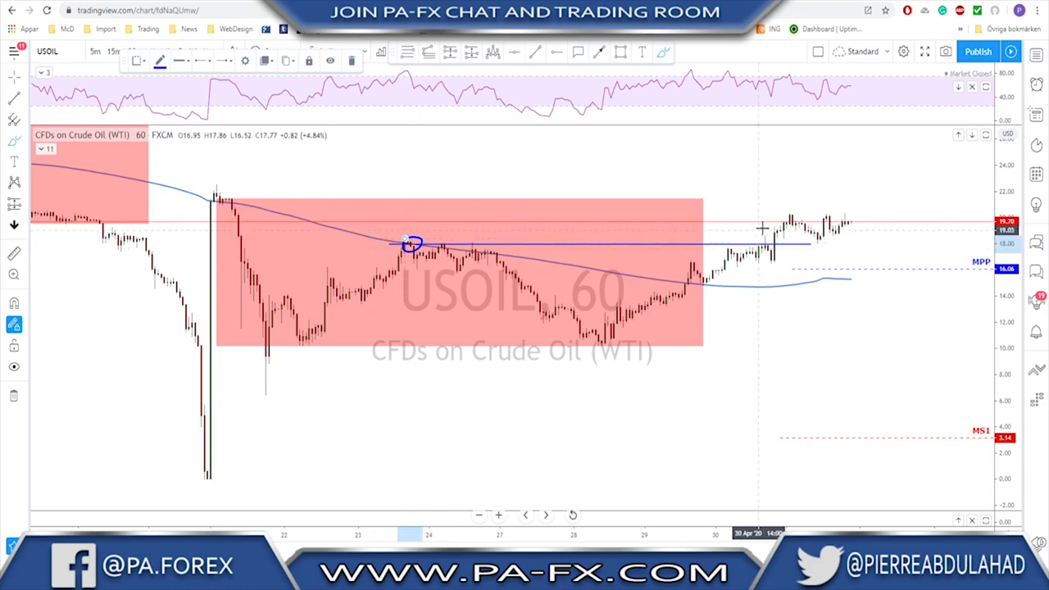
# Sketch a wavy path over the latest USOIL candles rising to about 21.90, and extend the red range box past them up to 22.48.
pyautogui.moveTo(791, 211); pyautogui.dragTo(828, 215)
pyautogui.moveTo(858, 236); pyautogui.dragTo(869, 193)
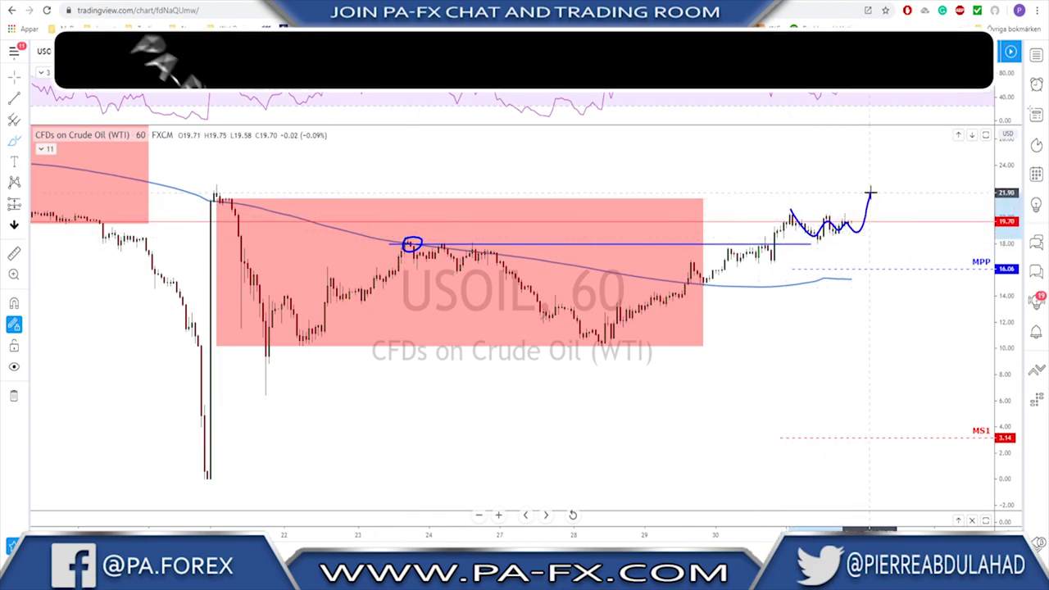
pyautogui.moveTo(702, 201); pyautogui.dragTo(894, 186)
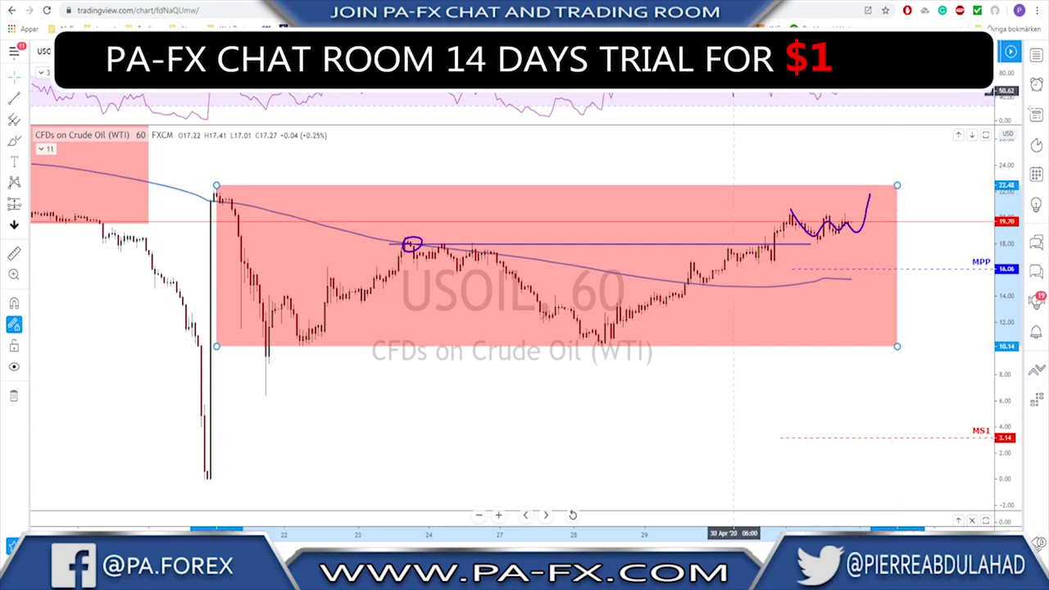
# Circle the April spike high where the red box begins and draw a falling line from it to the following low.
pyautogui.click(14, 140)
pyautogui.moveTo(213, 182); pyautogui.dragTo(210, 183)
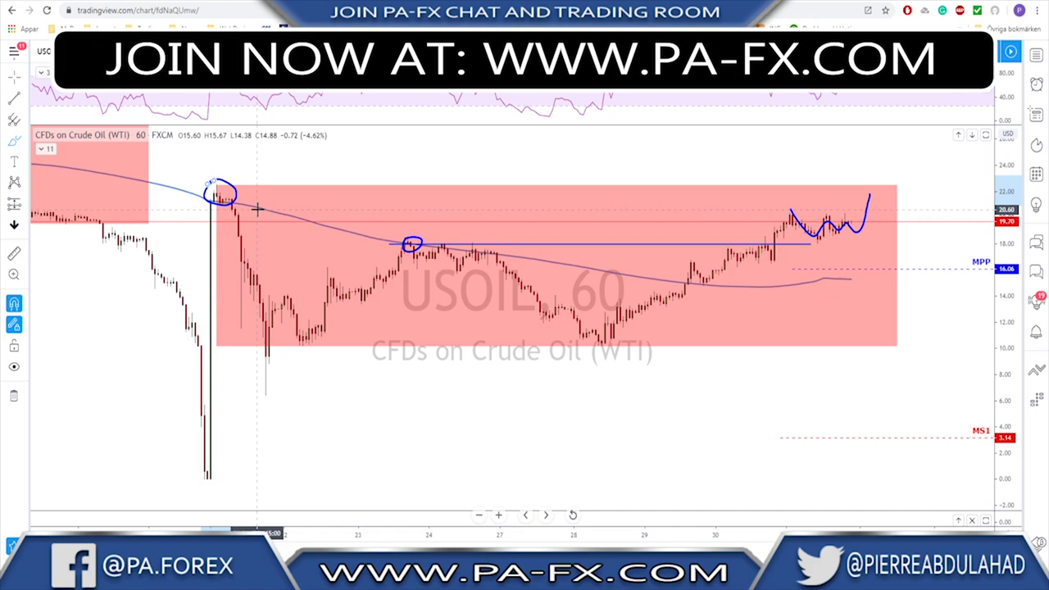
pyautogui.click(215, 187)
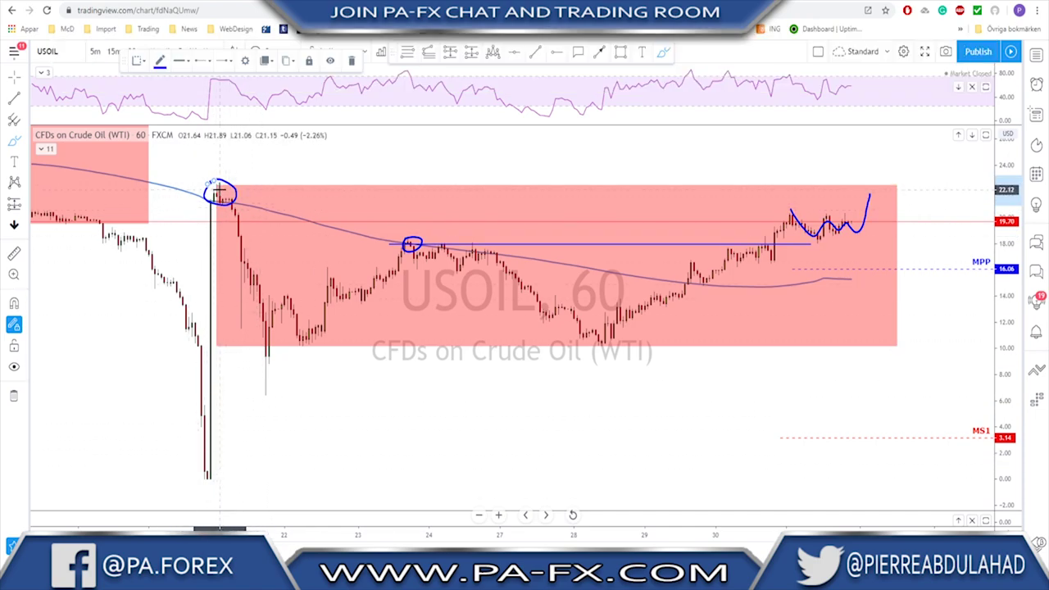
pyautogui.moveTo(219, 193); pyautogui.dragTo(273, 365)
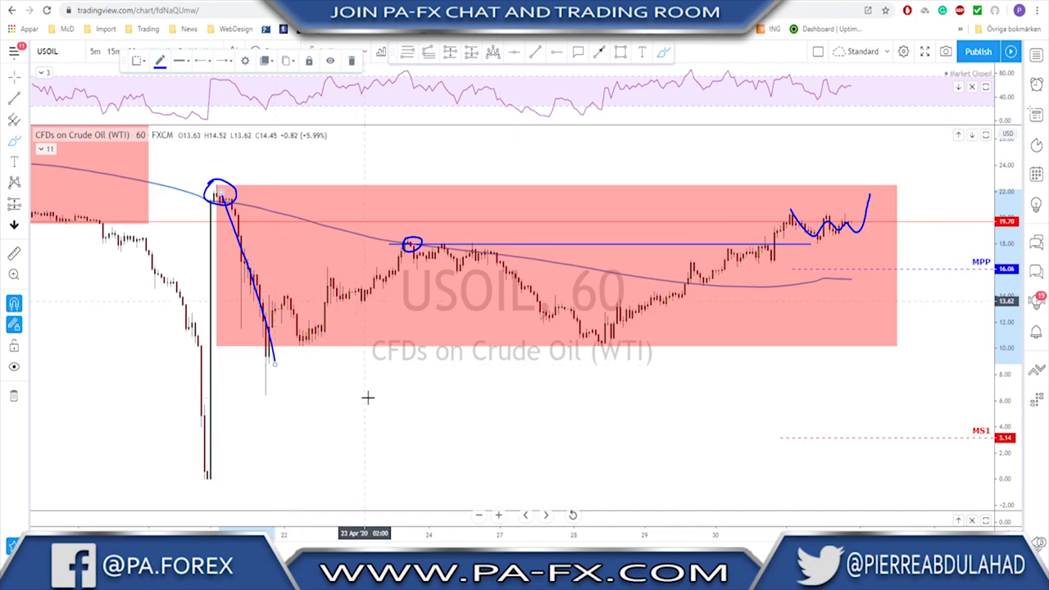
# Undo the USOIL strokes and the box resize, and extend the red range box again over the latest candles.
pyautogui.hotkey('ctrl', 'z')
pyautogui.hotkey('ctrl', 'z')
pyautogui.hotkey('ctrl', 'z')
pyautogui.hotkey('ctrl', 'z')
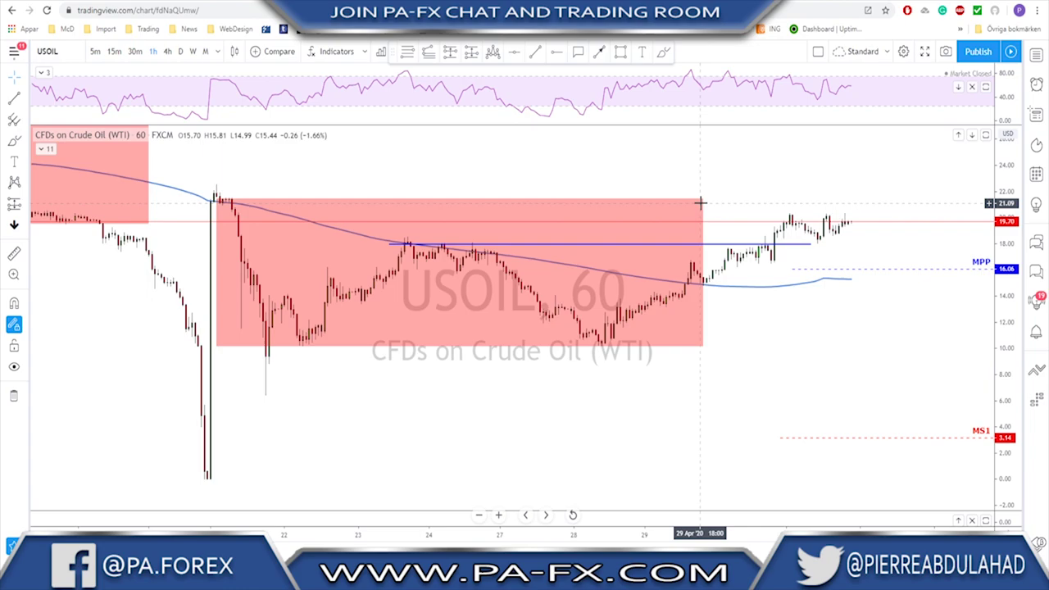
pyautogui.moveTo(702, 199); pyautogui.dragTo(868, 190)
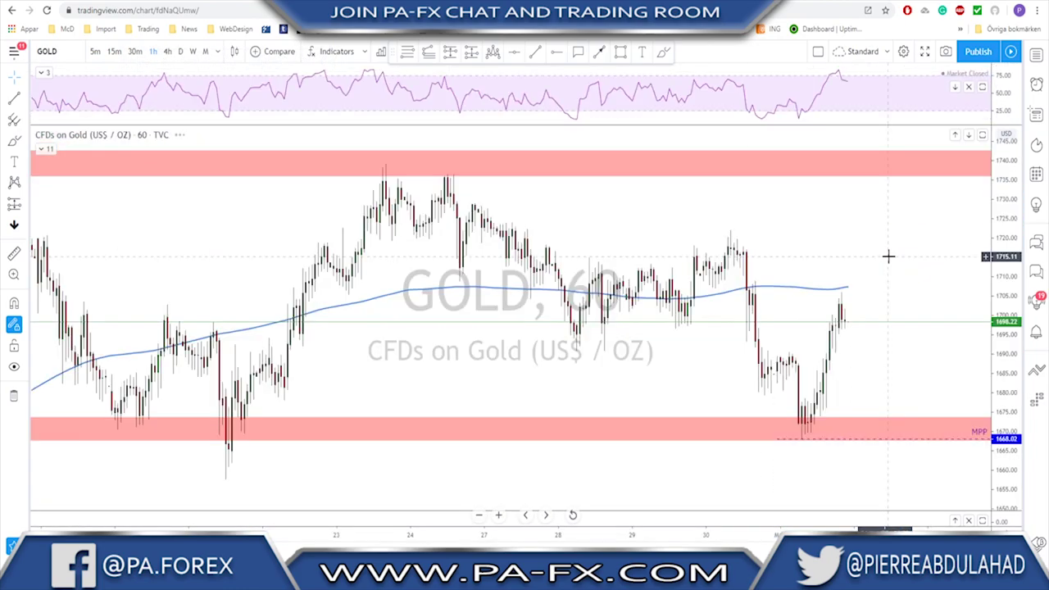
# Set the GOLD chart to daily, sketch the April swings between the two upper red zones, and delete the sketch.
pyautogui.click(180, 51)
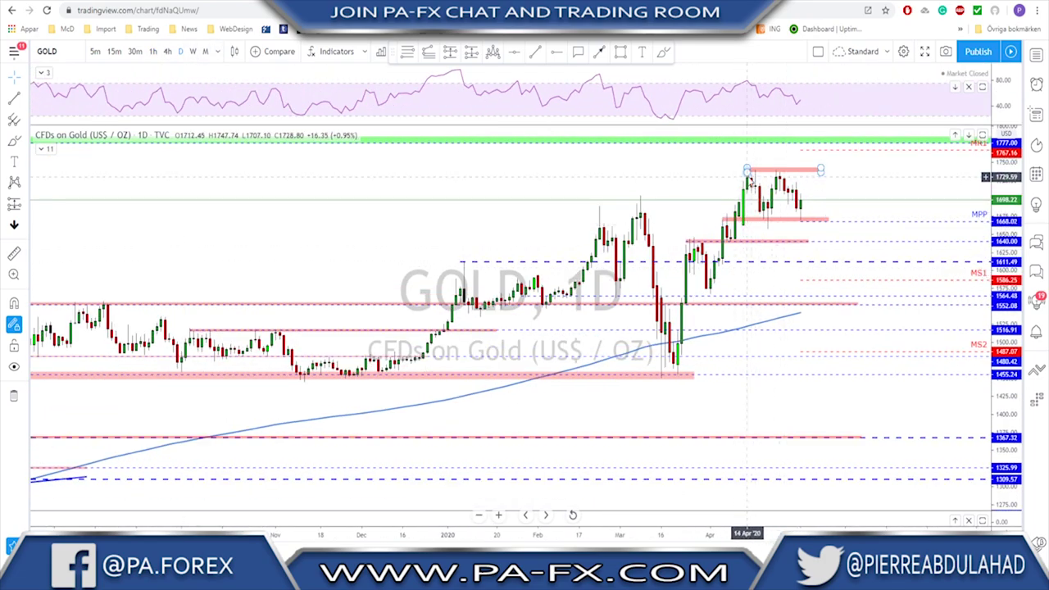
pyautogui.click(664, 52)
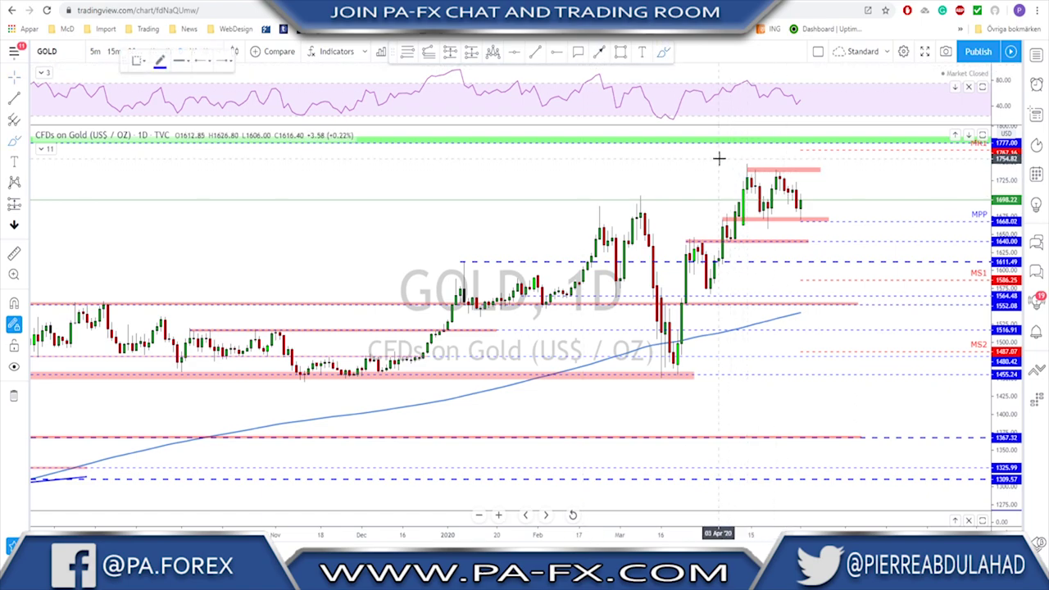
pyautogui.moveTo(747, 168)
pyautogui.mouseDown()
pyautogui.moveTo(766, 219)
pyautogui.moveTo(780, 170)
pyautogui.mouseUp()
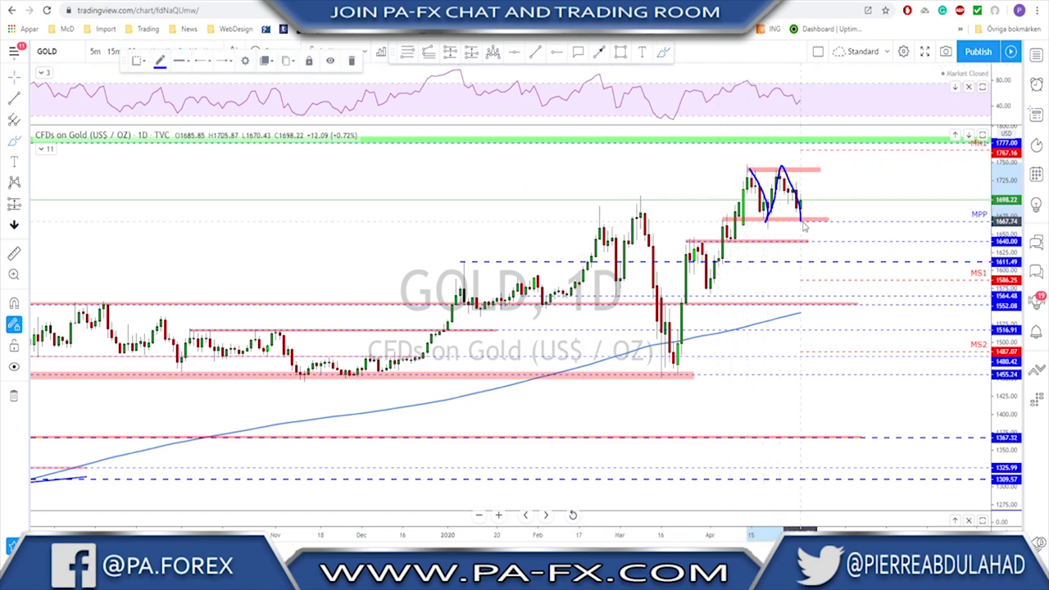
pyautogui.press('Delete')
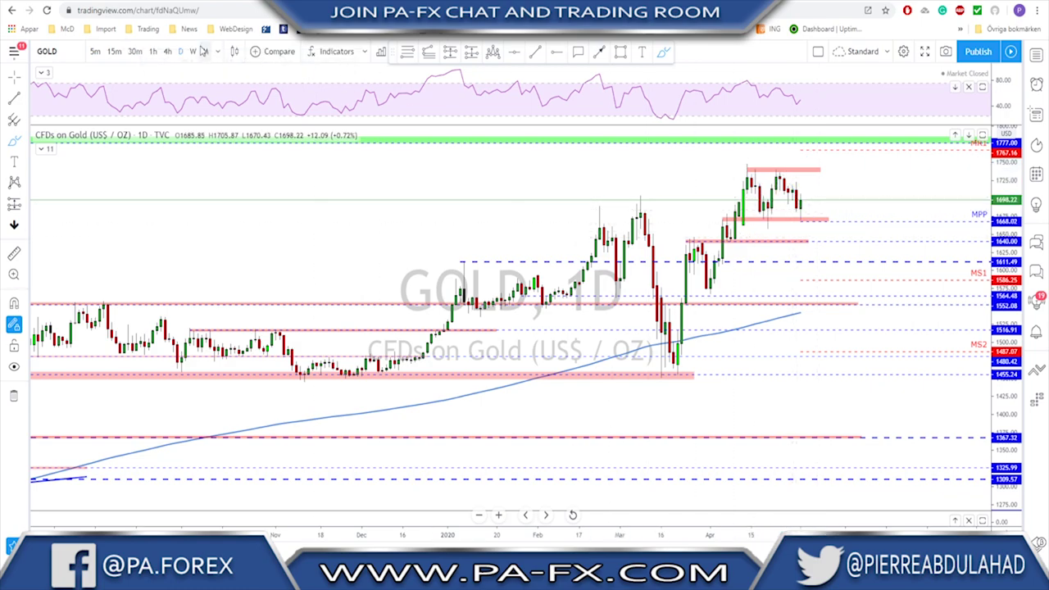
# Set the GOLD chart to the 4-hour timeframe, circle the lows and highs on the two upper red zones, and undo the circles.
pyautogui.click(154, 52)
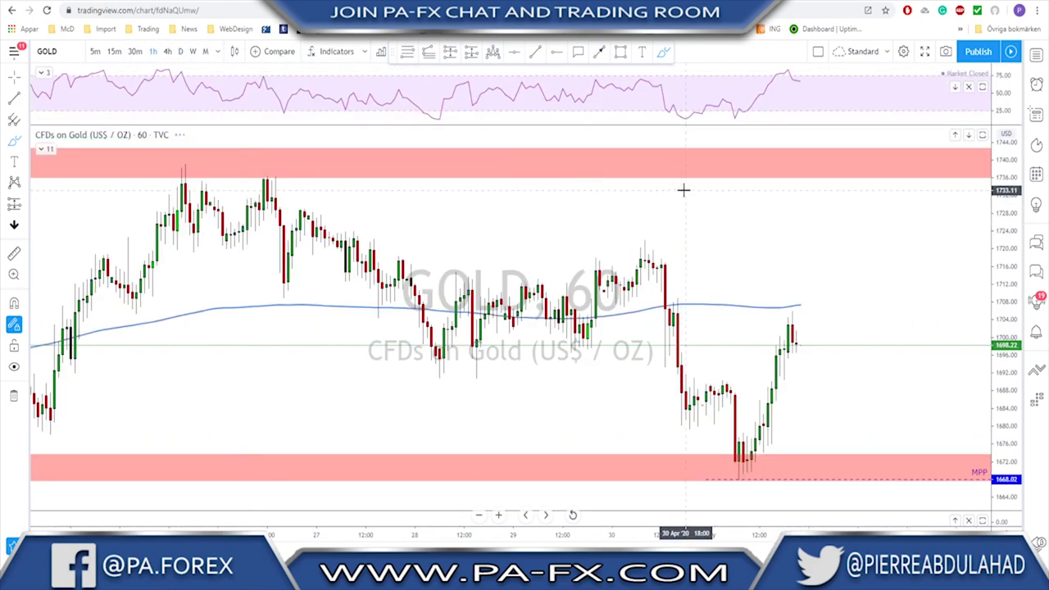
pyautogui.click(168, 52)
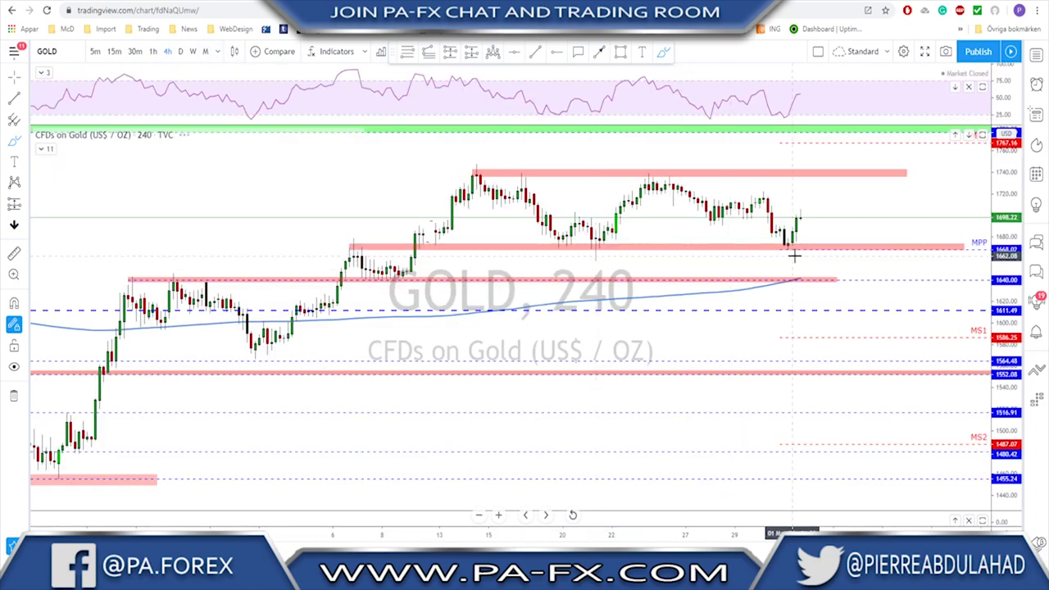
pyautogui.moveTo(556, 286)
pyautogui.mouseDown()
pyautogui.moveTo(460, 296)
pyautogui.moveTo(576, 287)
pyautogui.mouseUp()
pyautogui.moveTo(781, 286); pyautogui.dragTo(779, 288)
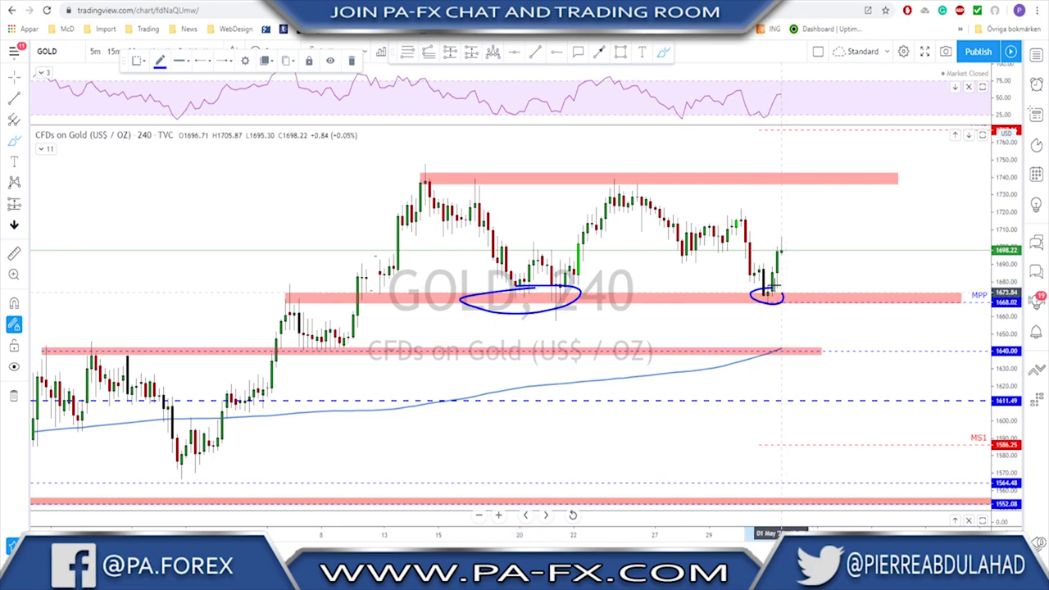
pyautogui.moveTo(604, 166); pyautogui.dragTo(632, 170)
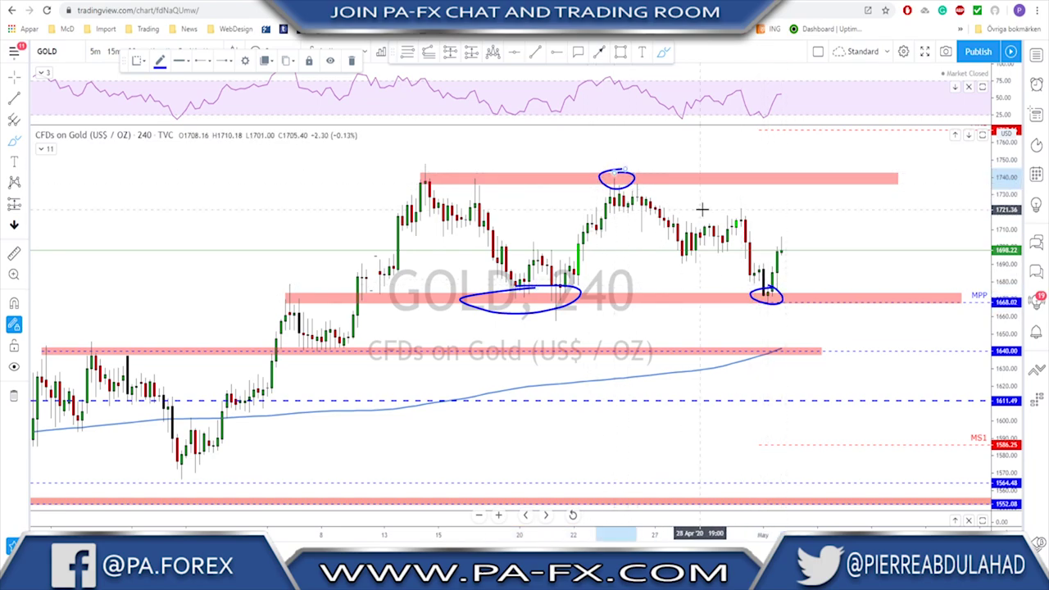
pyautogui.moveTo(438, 164); pyautogui.dragTo(424, 168)
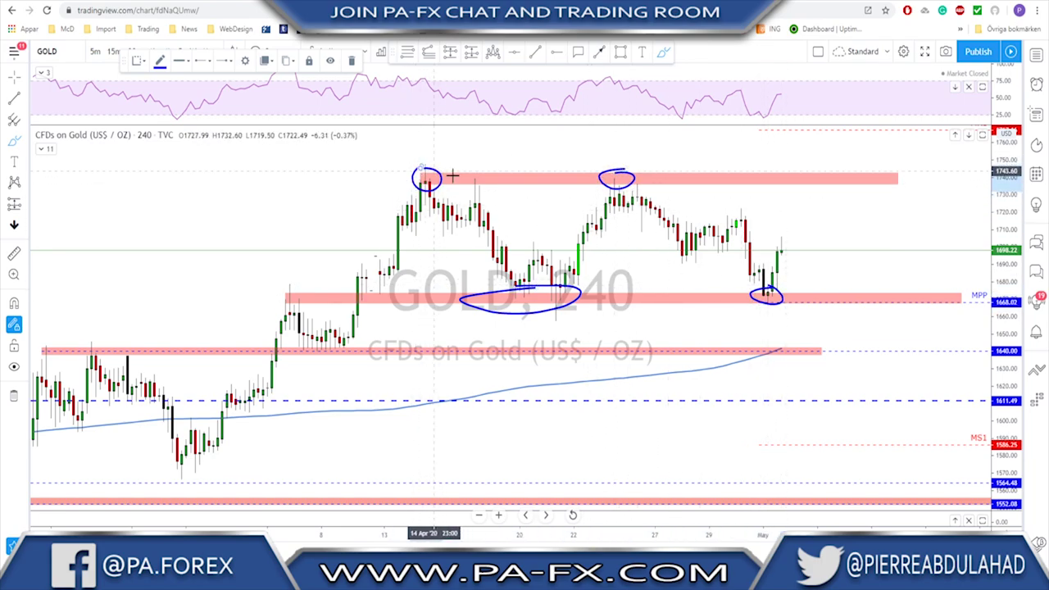
pyautogui.hotkey('ctrl', 'z')
pyautogui.hotkey('ctrl', 'z')
pyautogui.hotkey('ctrl', 'z')
pyautogui.hotkey('ctrl', 'z')
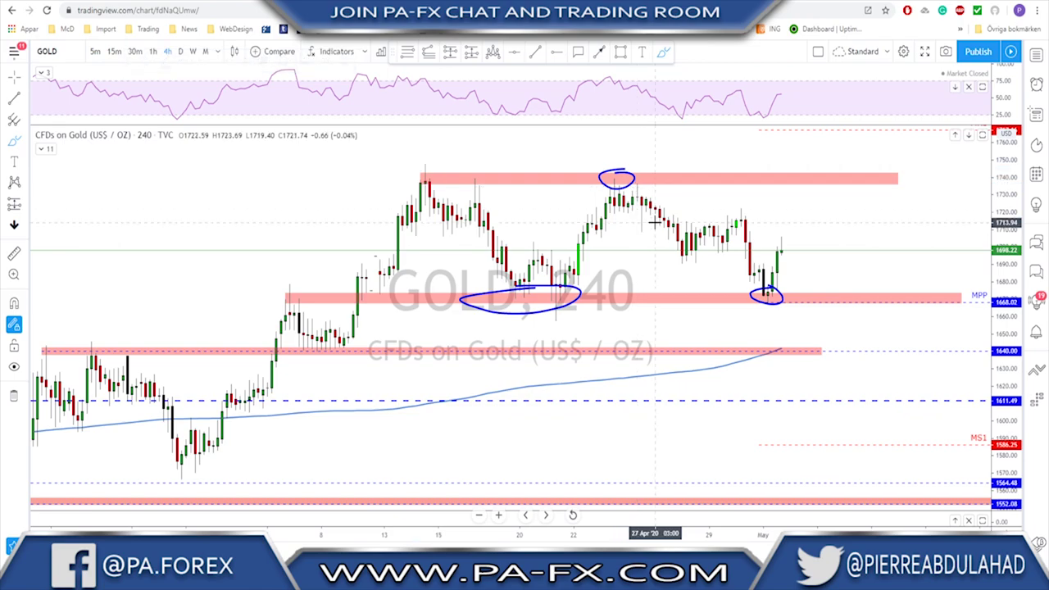
# Sketch GOLD's range swings with a projected rise and fall, add breakout paths up to 1767.16 and down to 1640, and undo the strokes.
pyautogui.moveTo(425, 174)
pyautogui.mouseDown()
pyautogui.moveTo(557, 312)
pyautogui.moveTo(631, 181)
pyautogui.moveTo(725, 244)
pyautogui.moveTo(765, 298)
pyautogui.moveTo(802, 174)
pyautogui.moveTo(855, 298)
pyautogui.mouseUp()
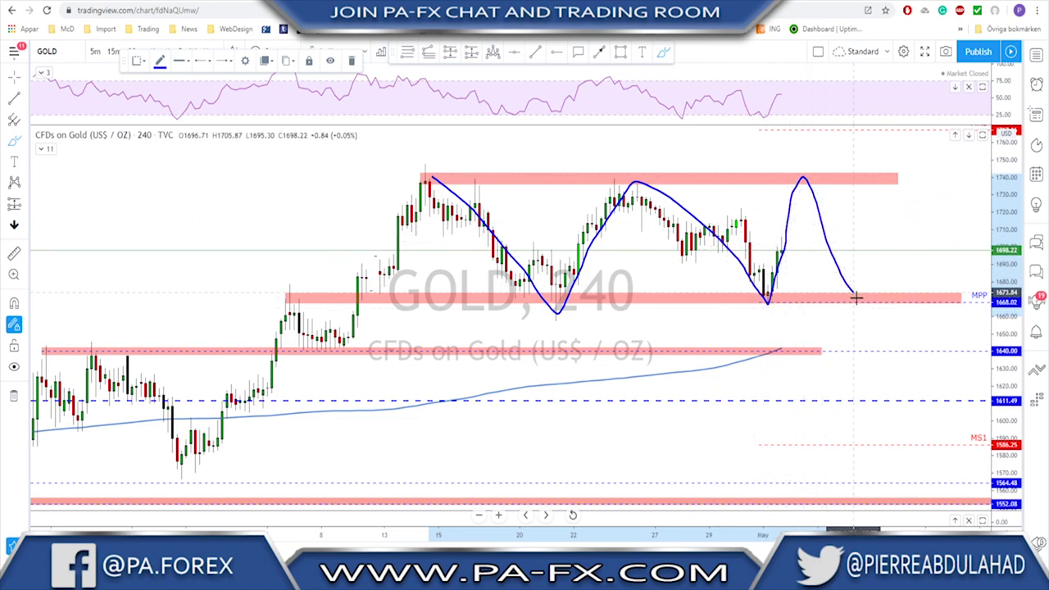
pyautogui.moveTo(791, 182); pyautogui.dragTo(794, 170)
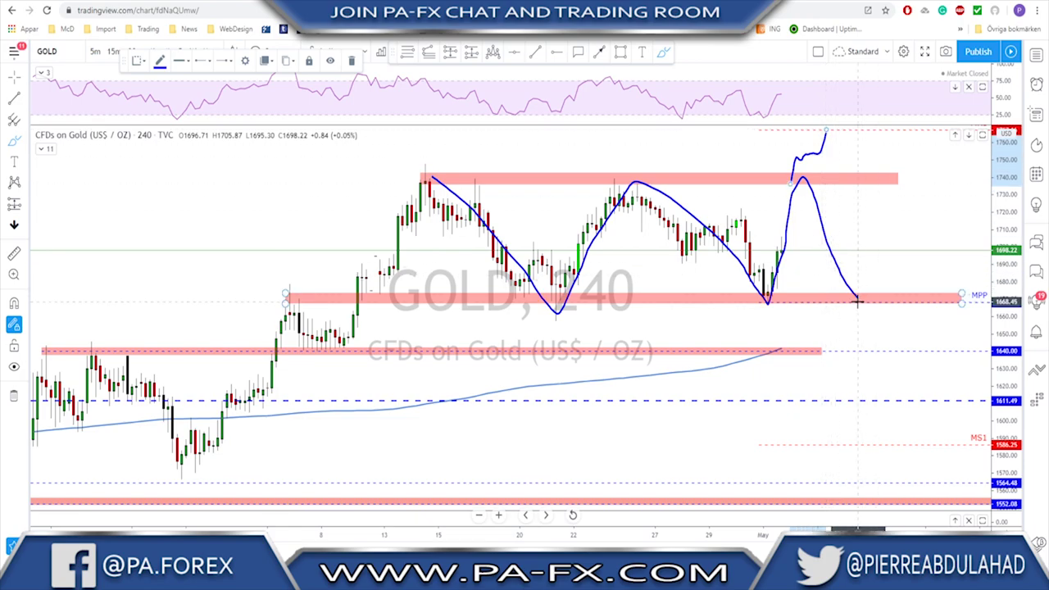
pyautogui.moveTo(839, 292); pyautogui.dragTo(888, 336)
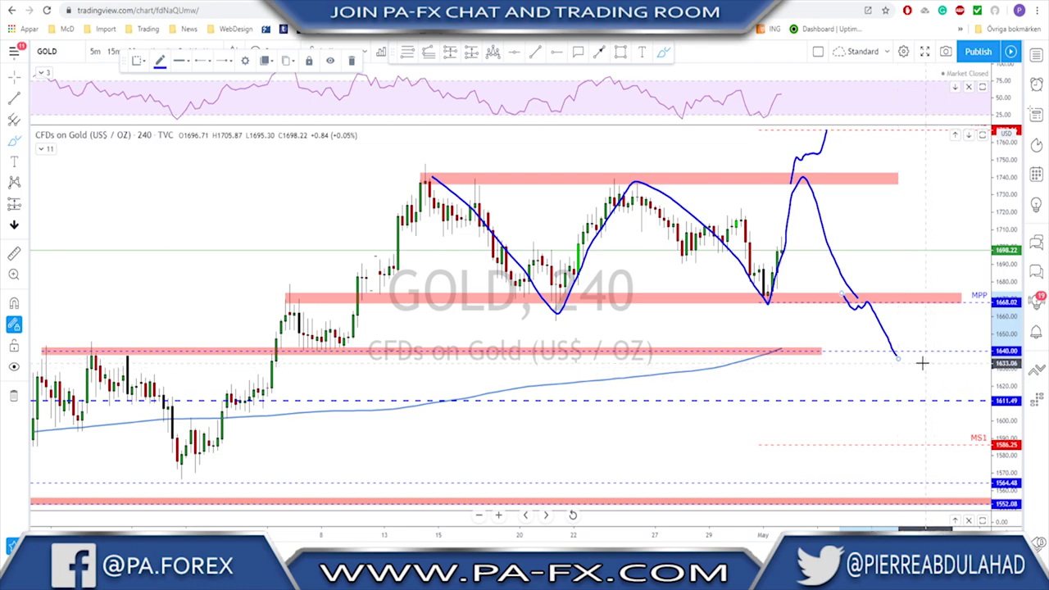
pyautogui.scroll(-1, 917, 363)
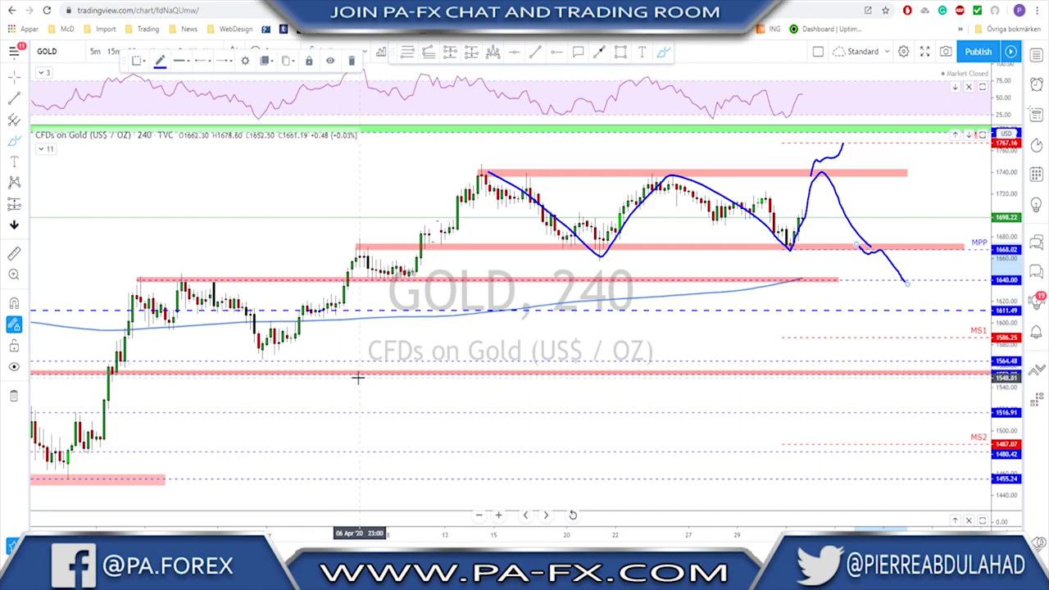
pyautogui.hotkey('ctrl', 'z')
pyautogui.hotkey('ctrl', 'z')
pyautogui.hotkey('ctrl', 'z')
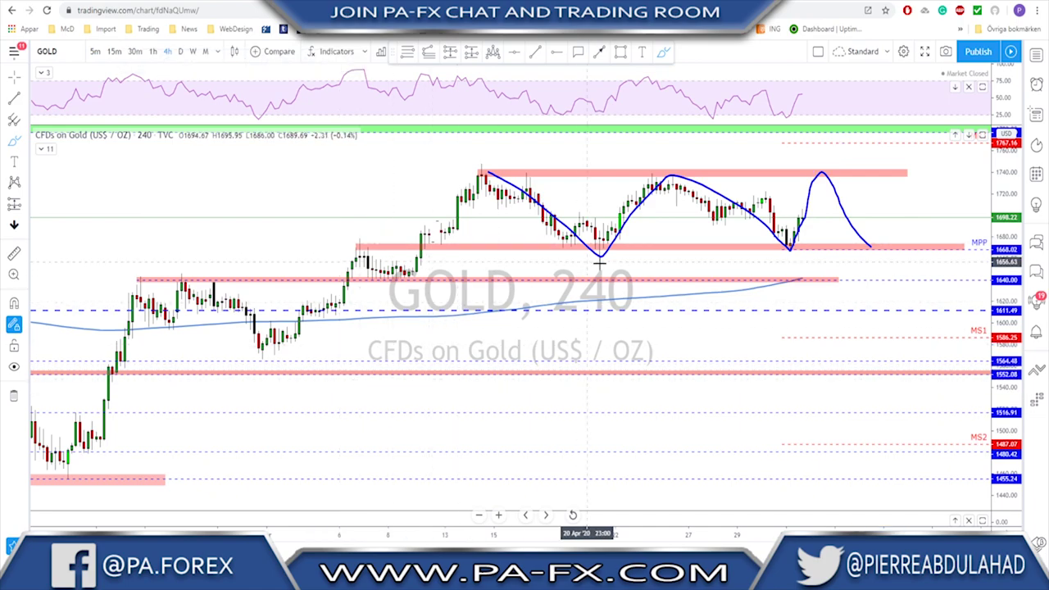
# Bring up the EURUSD 4-hour chart and trace a freehand line along the red support zone at MS1.
pyautogui.scroll(-1, 688, 237)
pyautogui.scroll(2, 688, 236)
pyautogui.scroll(-1, 716, 237)
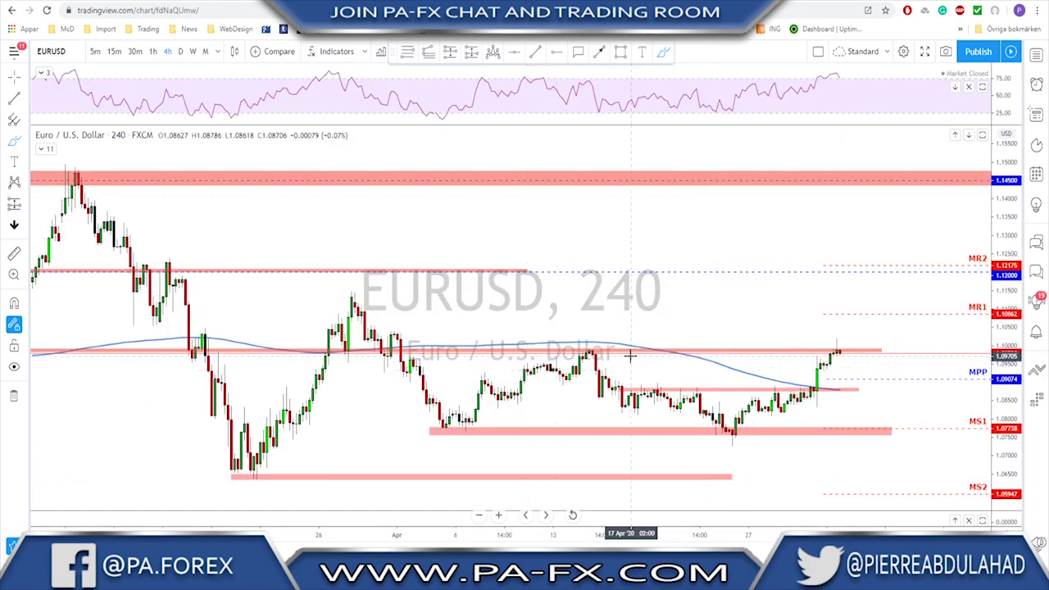
pyautogui.scroll(2, 627, 340)
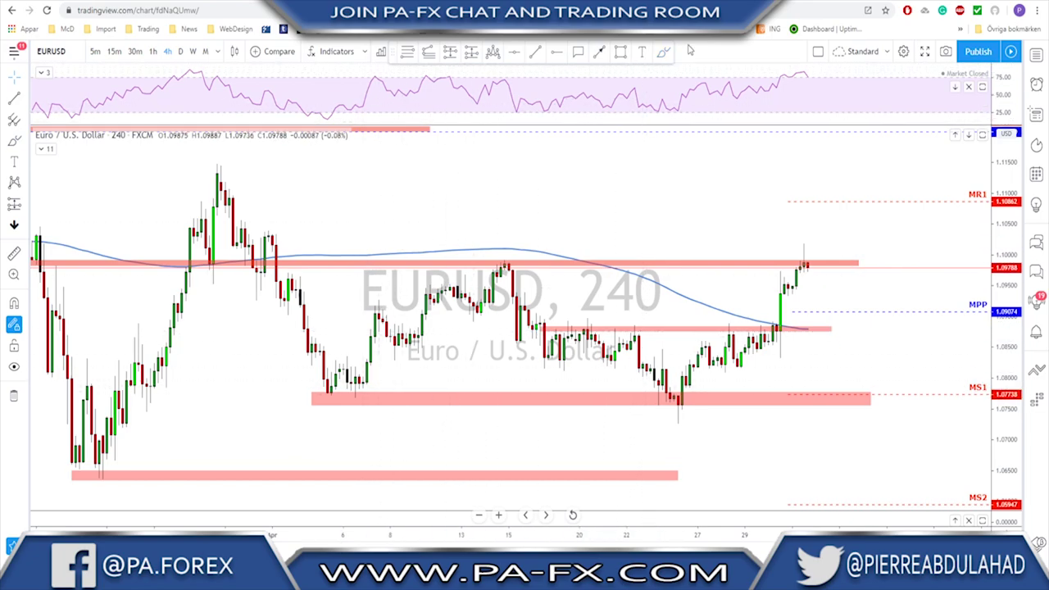
pyautogui.moveTo(331, 402)
pyautogui.mouseDown()
pyautogui.moveTo(434, 393)
pyautogui.moveTo(423, 389)
pyautogui.moveTo(474, 417)
pyautogui.moveTo(913, 413)
pyautogui.mouseUp()
pyautogui.click(664, 51)
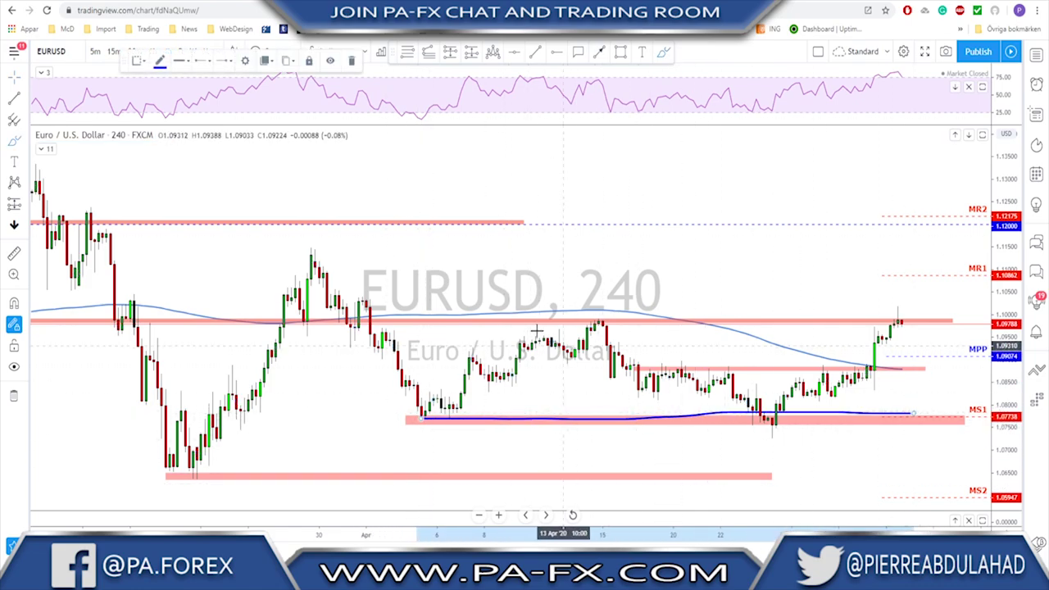
# Trace the EURUSD red zone just below 1.1000, circle the earlier touches on it, and remove all the strokes.
pyautogui.moveTo(340, 319); pyautogui.dragTo(928, 309)
pyautogui.moveTo(578, 324)
pyautogui.mouseDown()
pyautogui.moveTo(616, 315)
pyautogui.moveTo(583, 319)
pyautogui.mouseUp()
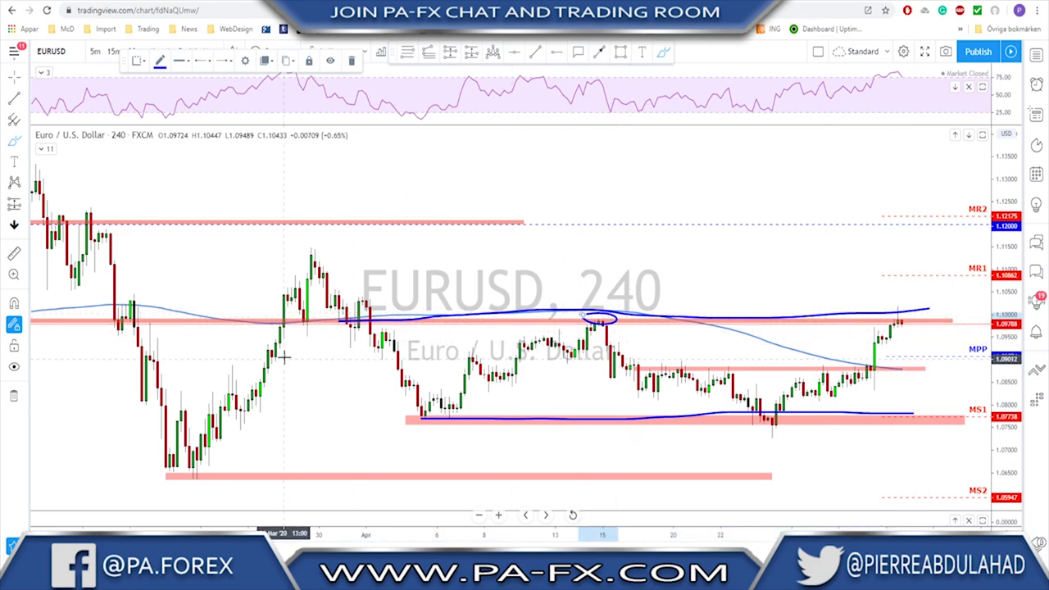
pyautogui.moveTo(351, 320); pyautogui.dragTo(308, 323)
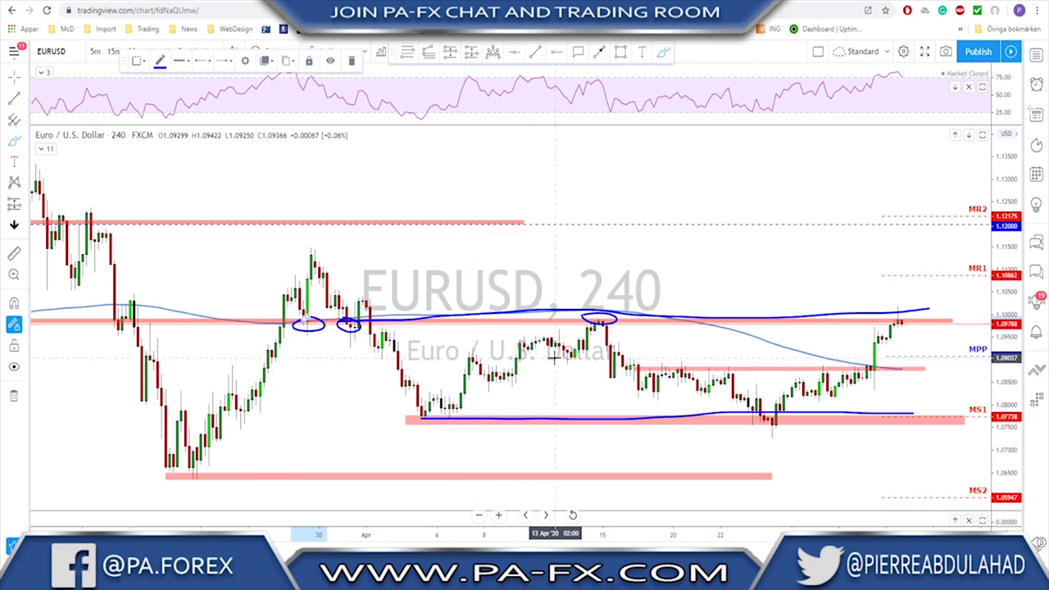
pyautogui.press('Delete')
pyautogui.hotkey('ctrl', 'z')
pyautogui.hotkey('ctrl', 'z')
pyautogui.hotkey('ctrl', 'z')
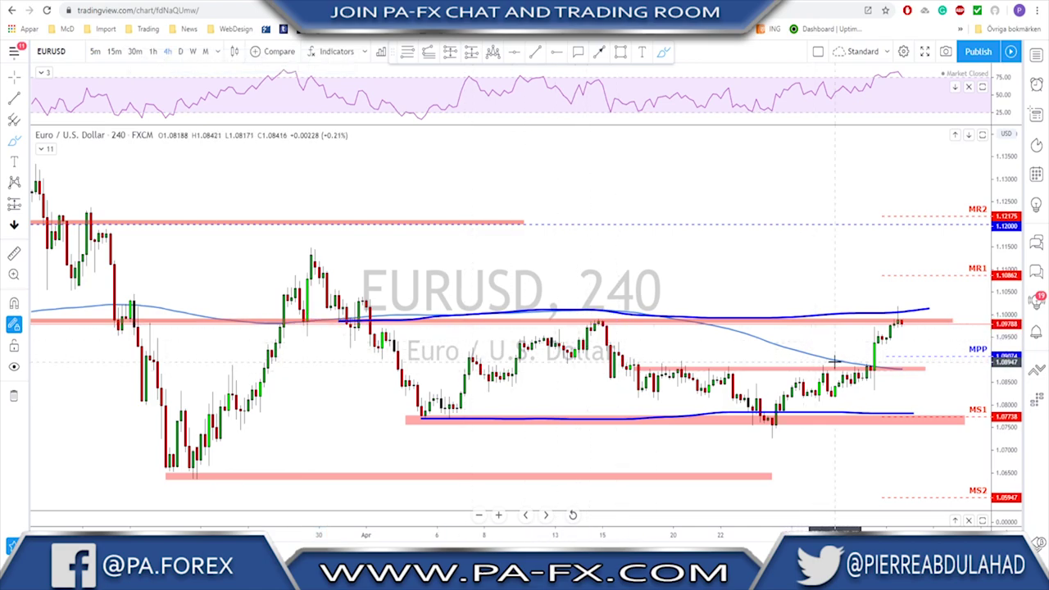
# Circle the latest EURUSD candles with the long upper wick at the red resistance zone, and undo the circle.
pyautogui.scroll(3, 870, 389)
pyautogui.scroll(2, 870, 393)
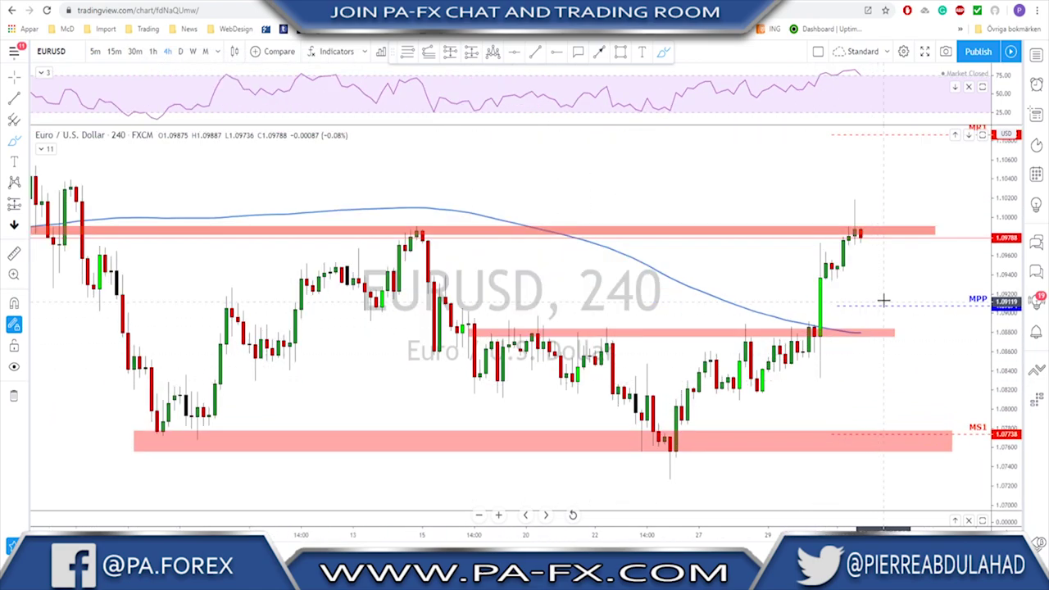
pyautogui.moveTo(856, 198)
pyautogui.mouseDown()
pyautogui.moveTo(844, 211)
pyautogui.moveTo(870, 239)
pyautogui.mouseUp()
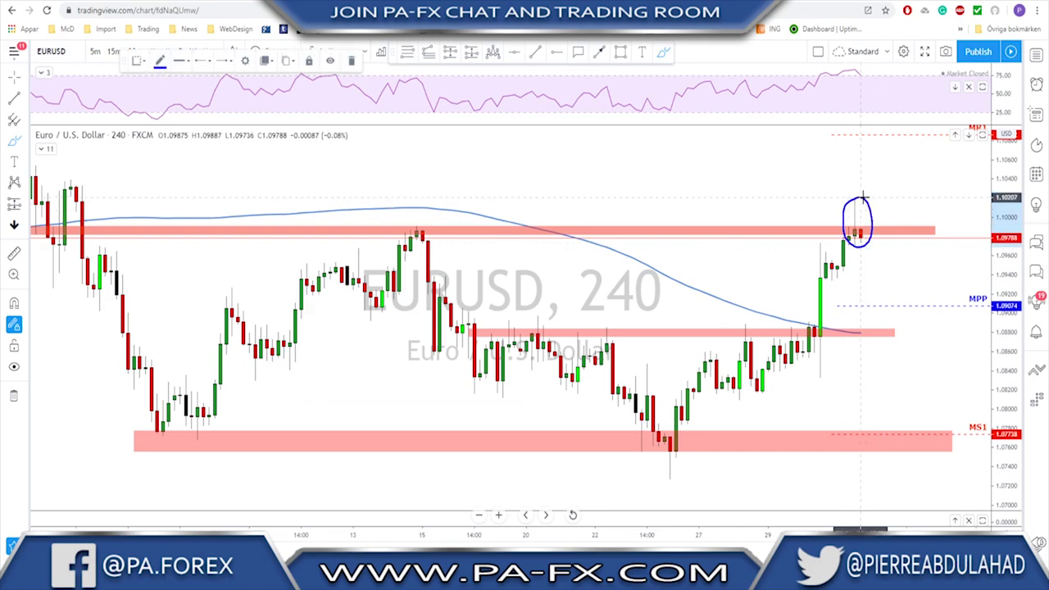
pyautogui.hotkey('ctrl', 'z')
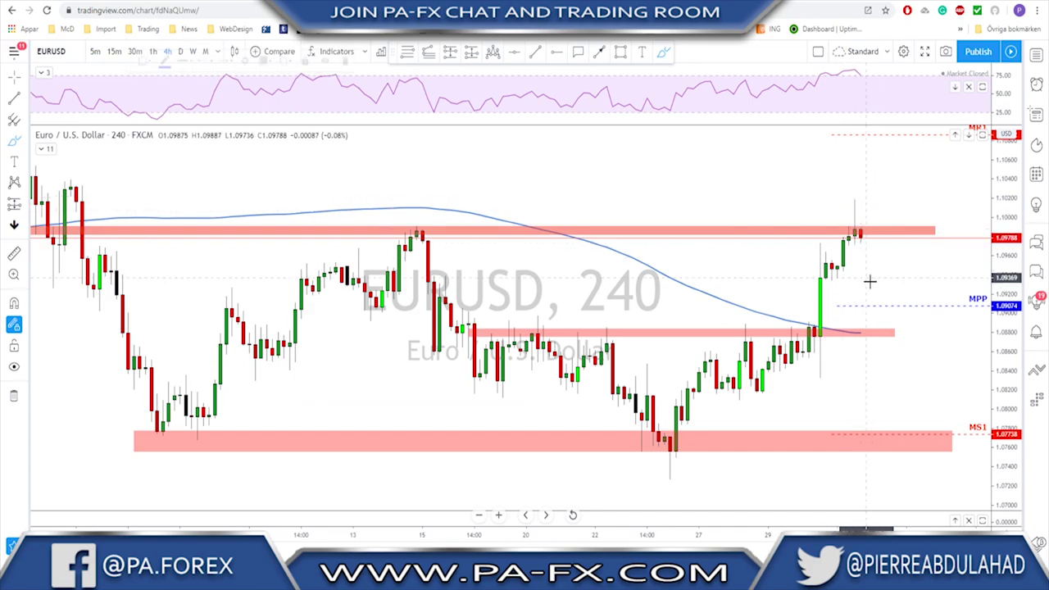
# Sketch a falling path from the latest EURUSD candle through the MPP line to the middle red zone.
pyautogui.scroll(-3, 865, 278)
pyautogui.moveTo(853, 237); pyautogui.dragTo(761, 299)
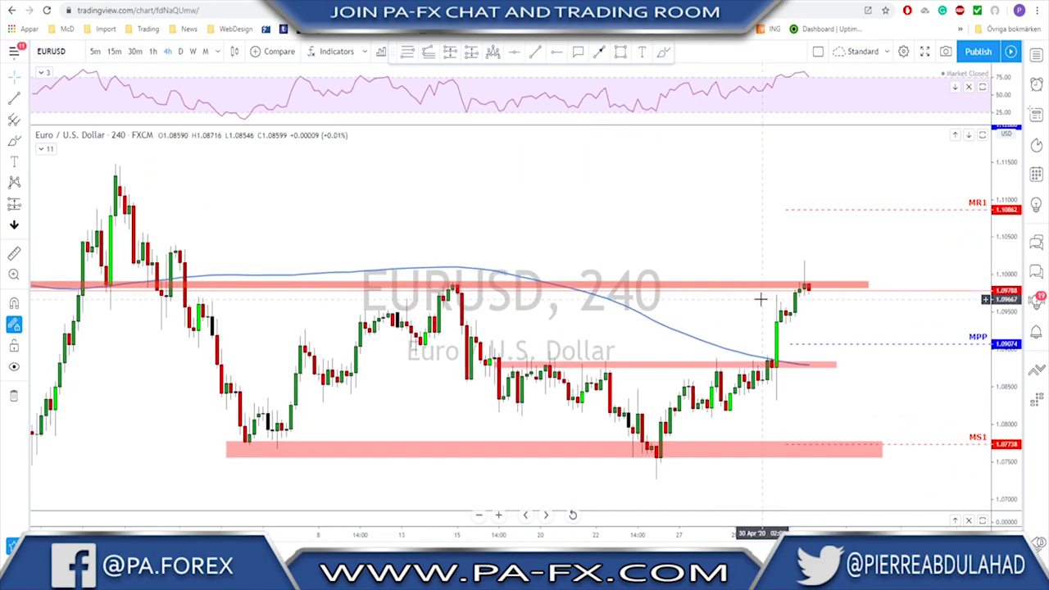
pyautogui.click(664, 51)
pyautogui.moveTo(806, 287); pyautogui.dragTo(826, 348)
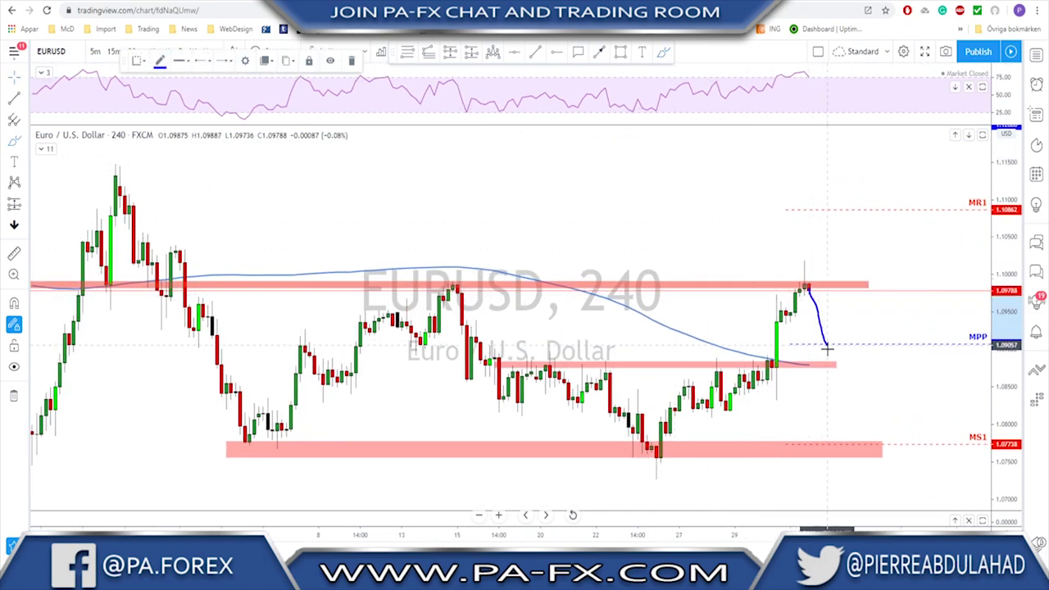
# Trace the middle EURUSD red zone, sketch a rebound from it to about 1.1015, and undo both strokes.
pyautogui.moveTo(499, 363)
pyautogui.mouseDown()
pyautogui.moveTo(837, 367)
pyautogui.moveTo(863, 263)
pyautogui.mouseUp()
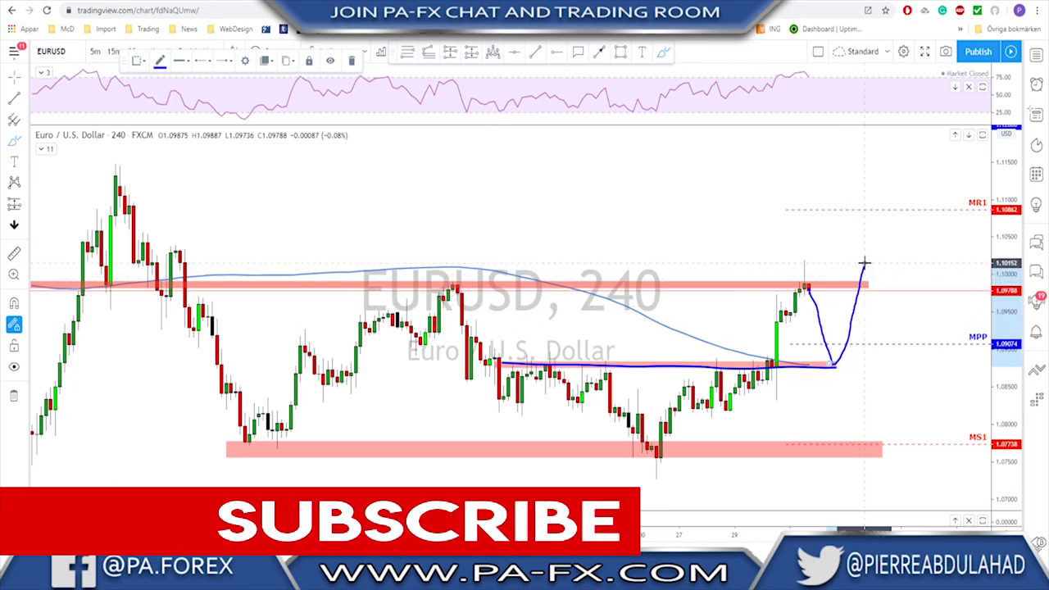
pyautogui.hotkey('ctrl', 'z')
pyautogui.hotkey('ctrl', 'z')
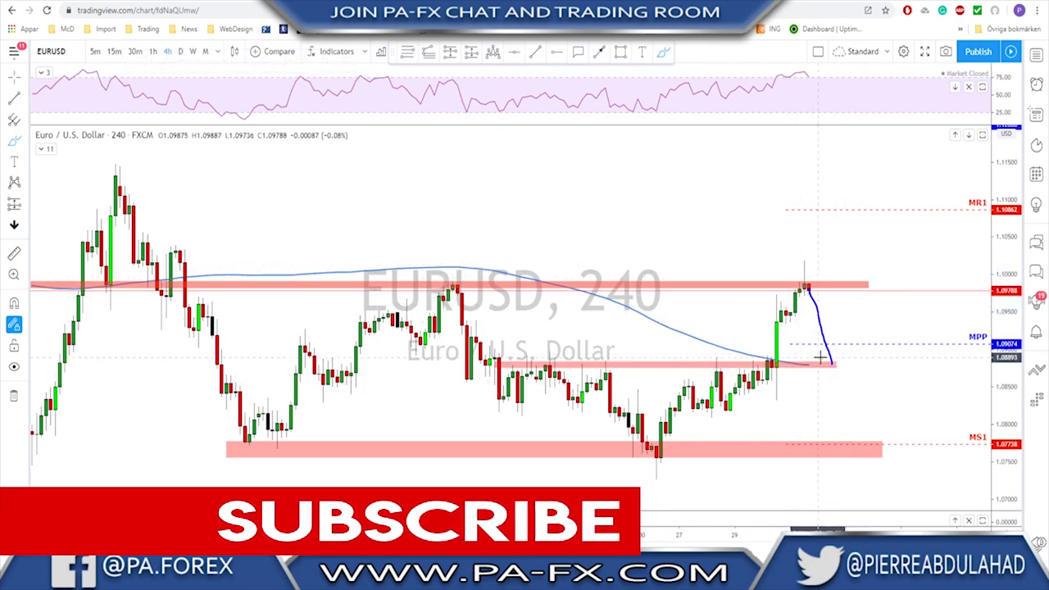
# Replace the falling EURUSD path with a Fibonacci retracement from the late-April low to the latest high, and extend the middle red zone further right.
pyautogui.hotkey('ctrl', 'z')
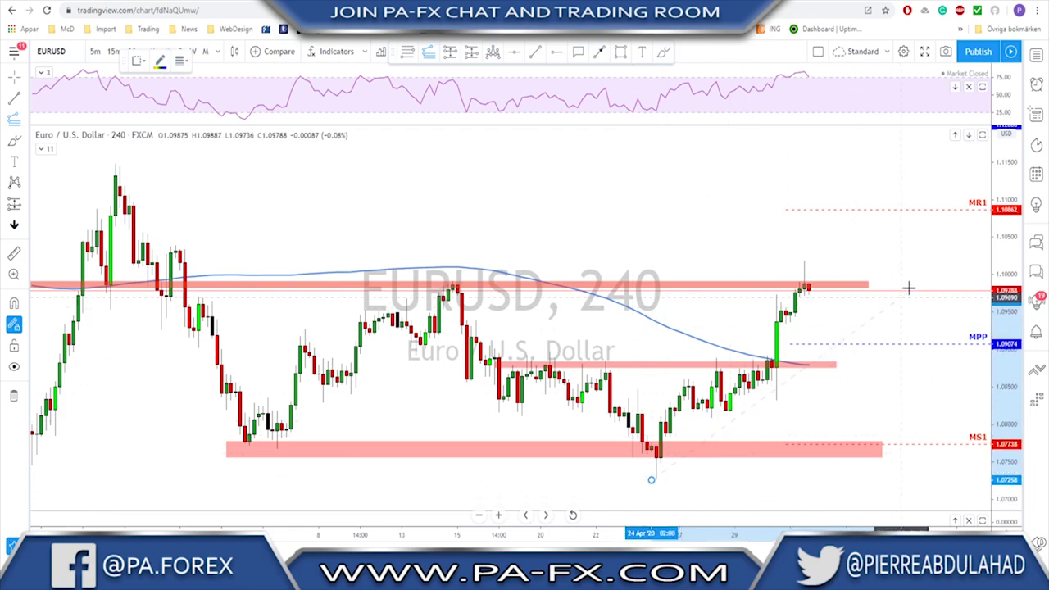
pyautogui.press('Escape')
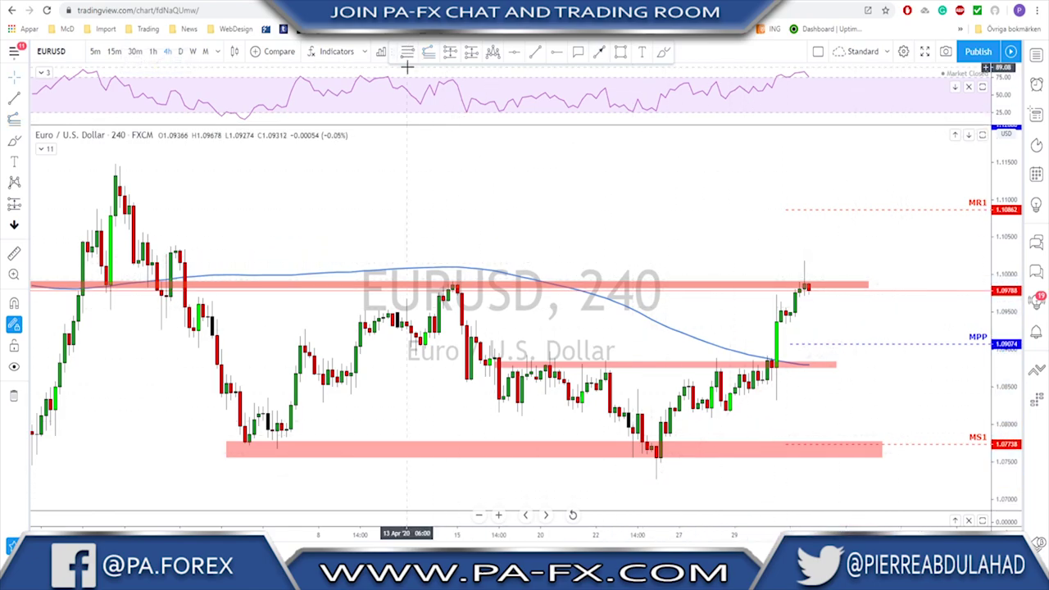
pyautogui.click(648, 479)
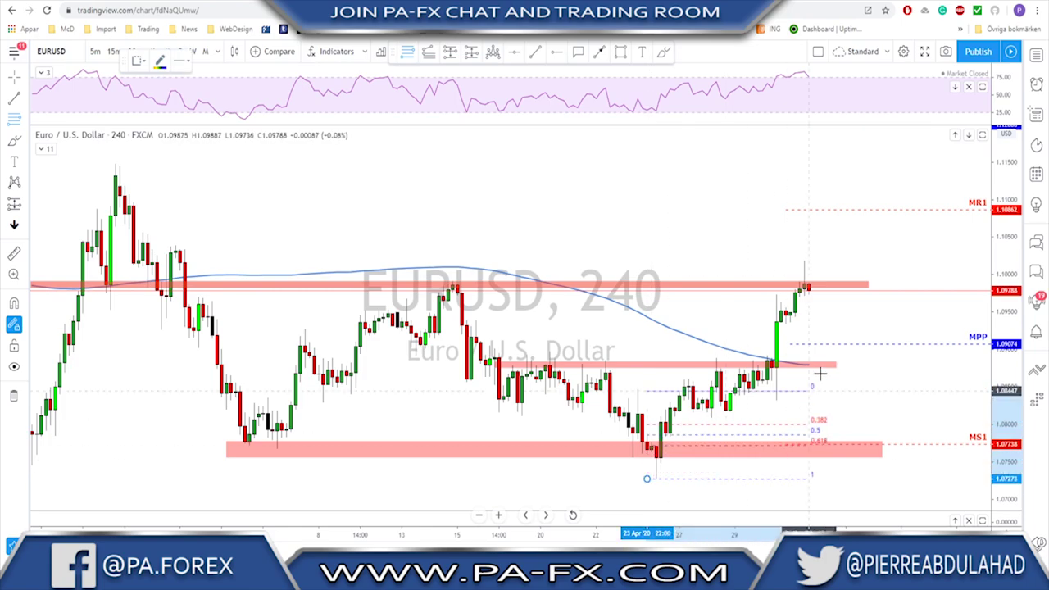
pyautogui.click(878, 260)
pyautogui.moveTo(837, 366); pyautogui.dragTo(896, 368)
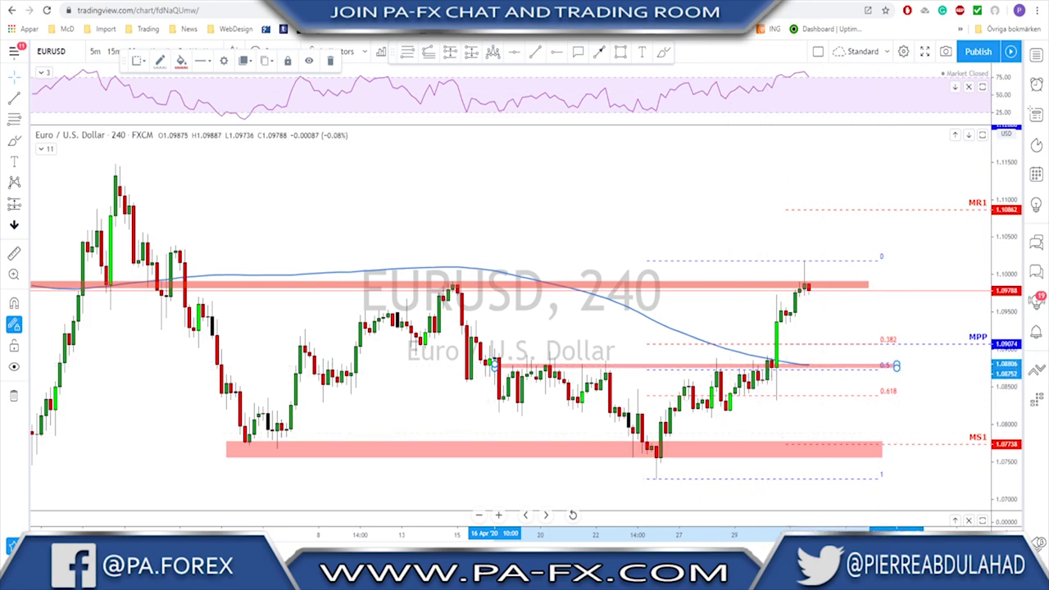
# Draw red arrows from the latest EURUSD candle down to about 1.0872 at the middle red zone and back up to about 1.1000.
pyautogui.click(600, 53)
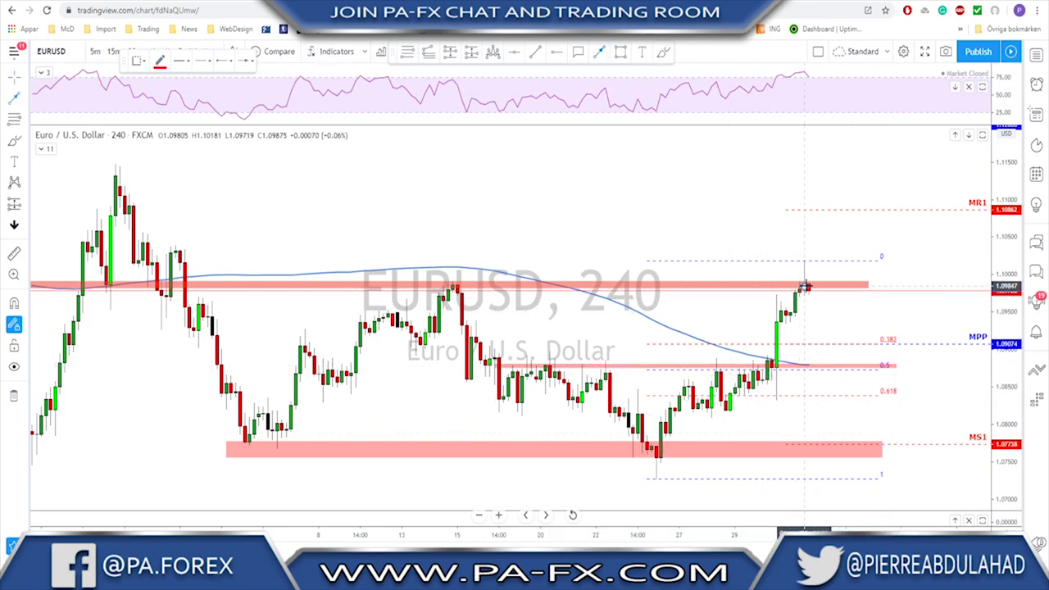
pyautogui.click(805, 287)
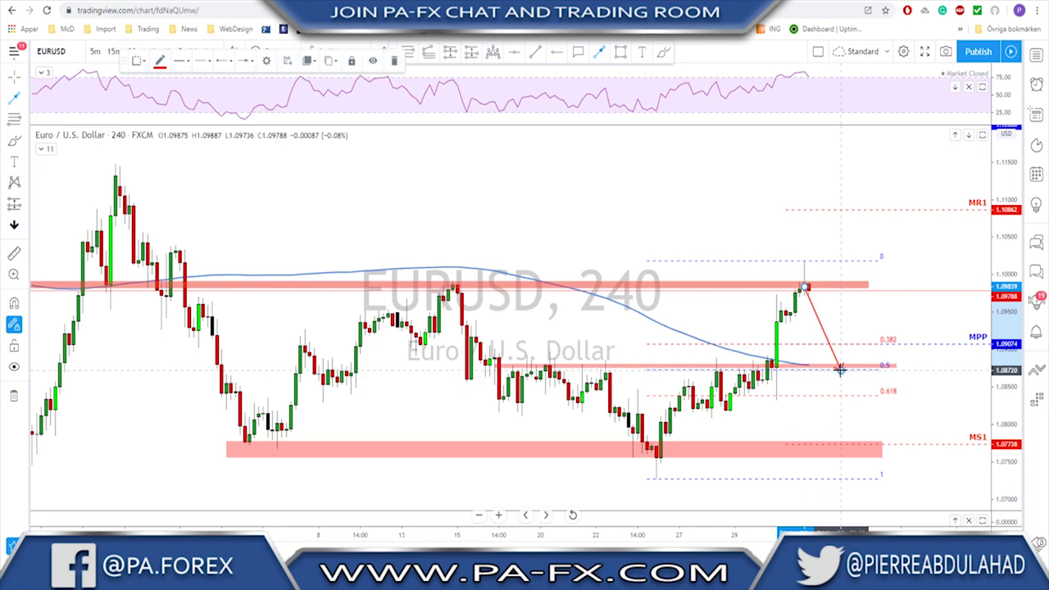
pyautogui.click(840, 370)
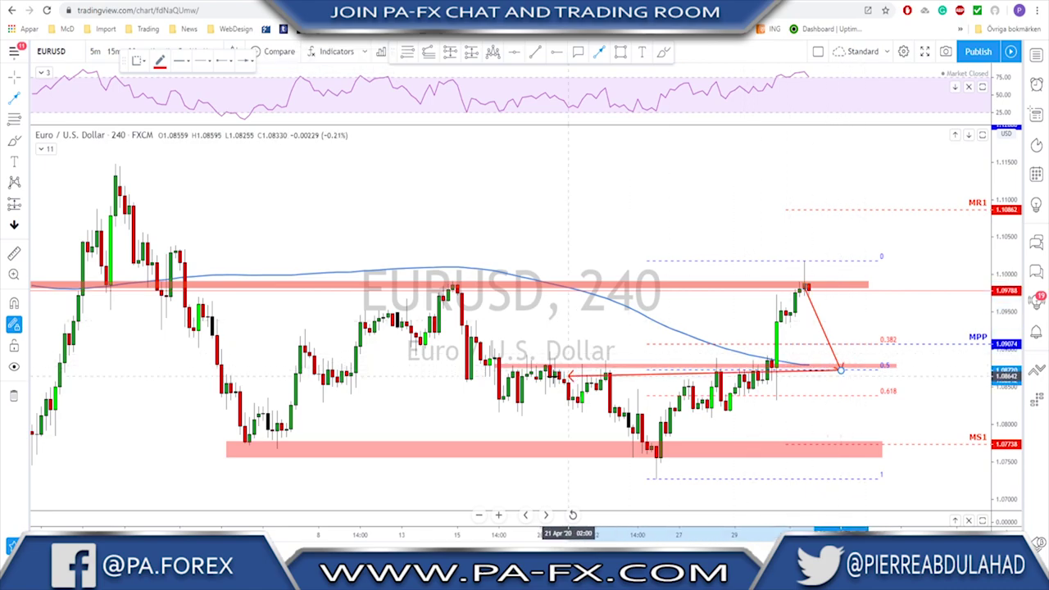
pyautogui.doubleClick(869, 276)
pyautogui.rightClick(885, 303)
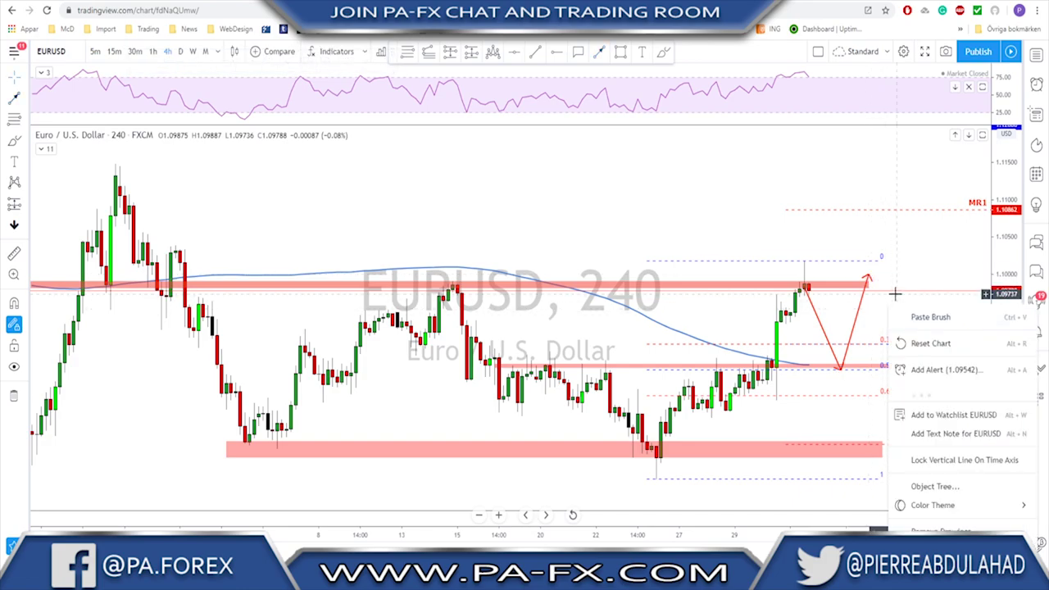
pyautogui.scroll(-2, 894, 292)
pyautogui.click(889, 261)
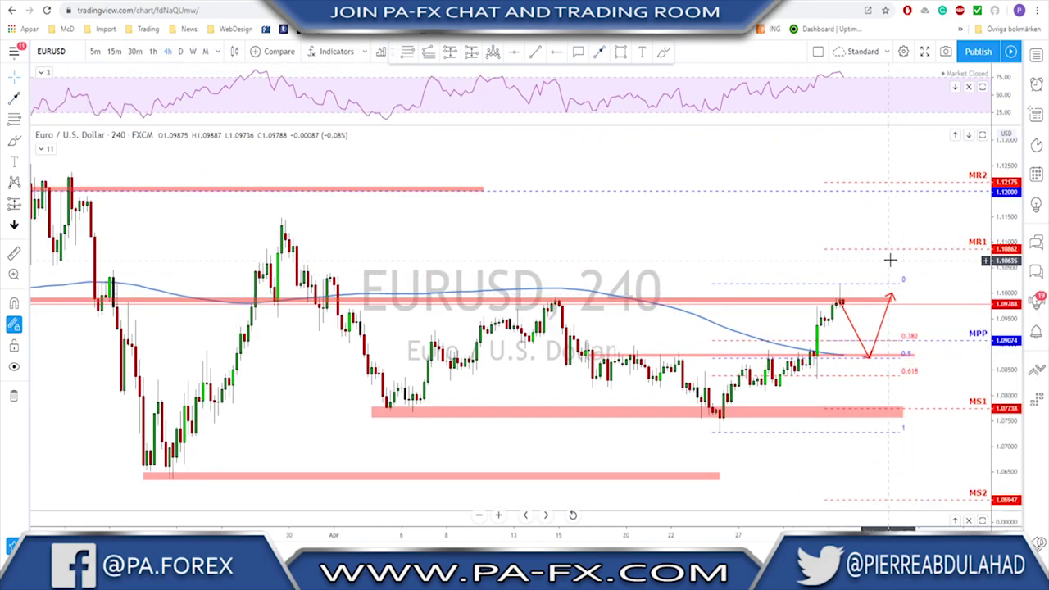
# Sketch a EURUSD path breaking above the upper red zone, pulling back and rising past MR1 to about 1.118, and delete it.
pyautogui.click(664, 54)
pyautogui.moveTo(875, 297)
pyautogui.mouseDown()
pyautogui.moveTo(876, 266)
pyautogui.moveTo(921, 202)
pyautogui.mouseUp()
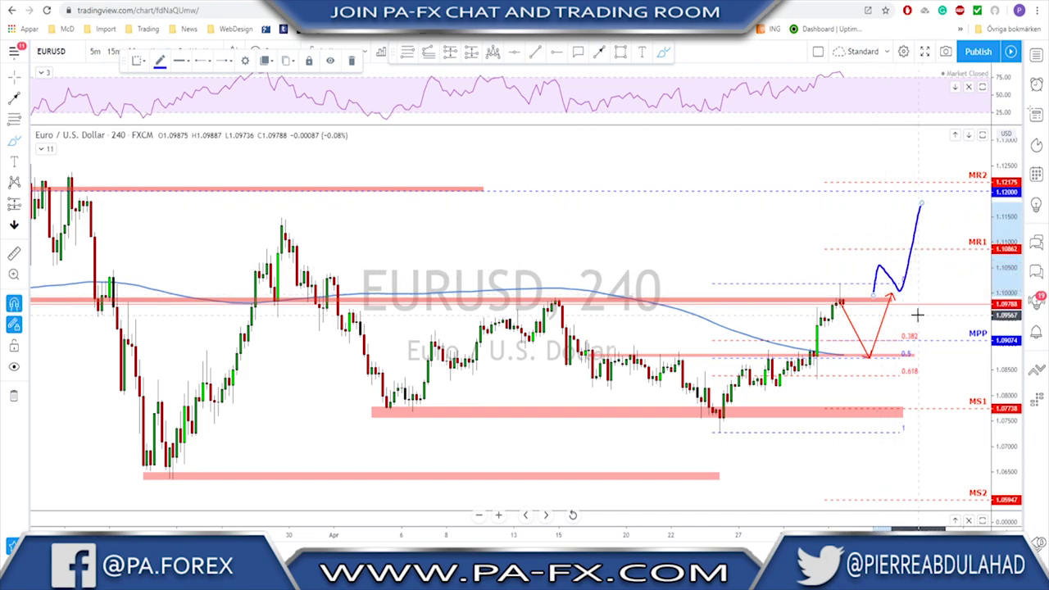
pyautogui.press('Delete')
# Switch to the GBPUSD chart and examine its four-hour candles between the 1.26000 red zone and the rising trendline.
pyautogui.press('space')
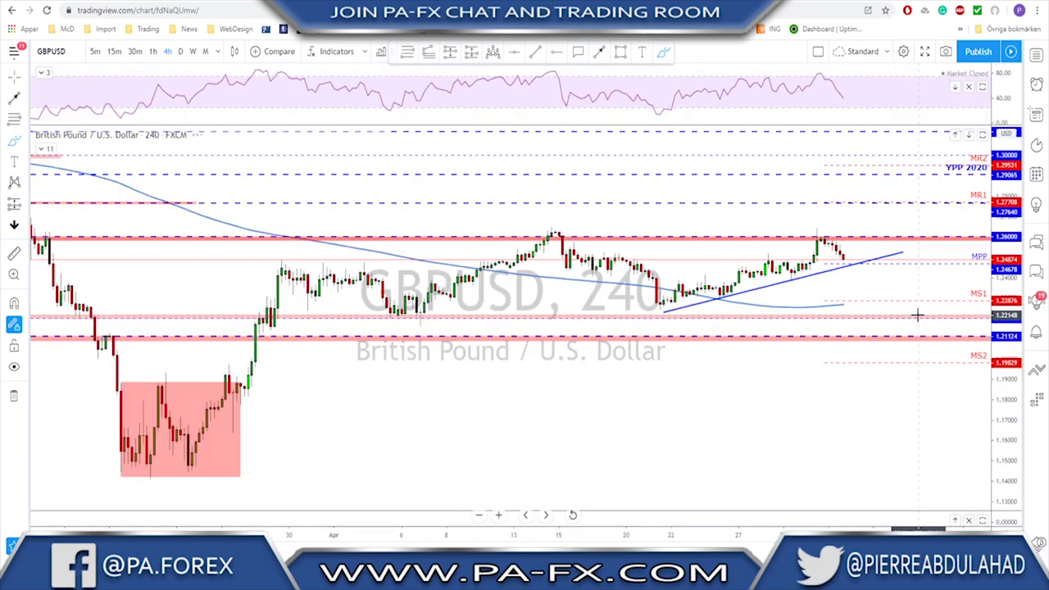
pyautogui.scroll(2, 762, 320)
pyautogui.scroll(1, 761, 324)
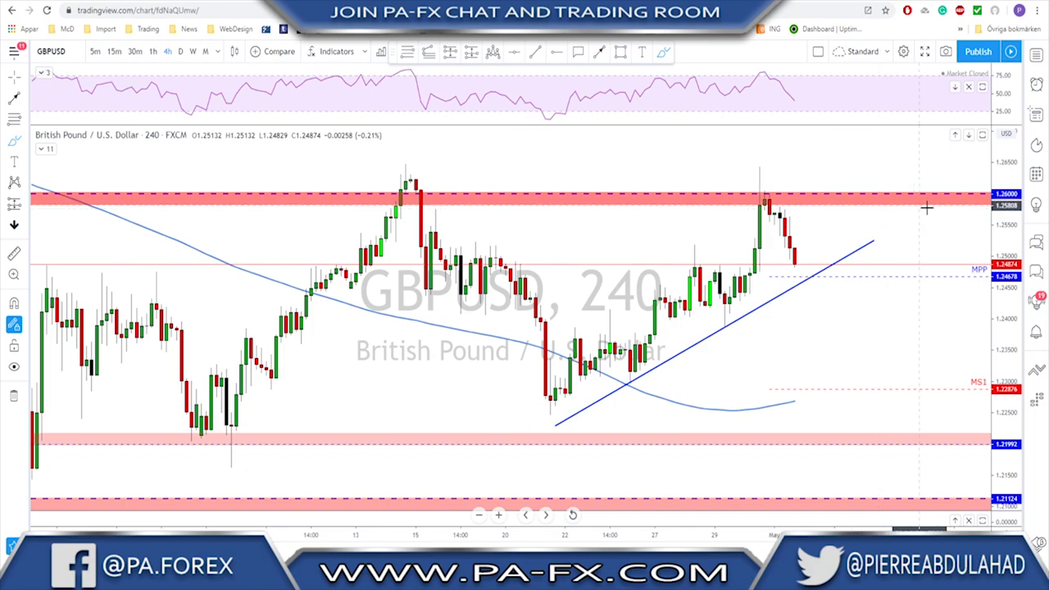
pyautogui.scroll(-2, 199, 70)
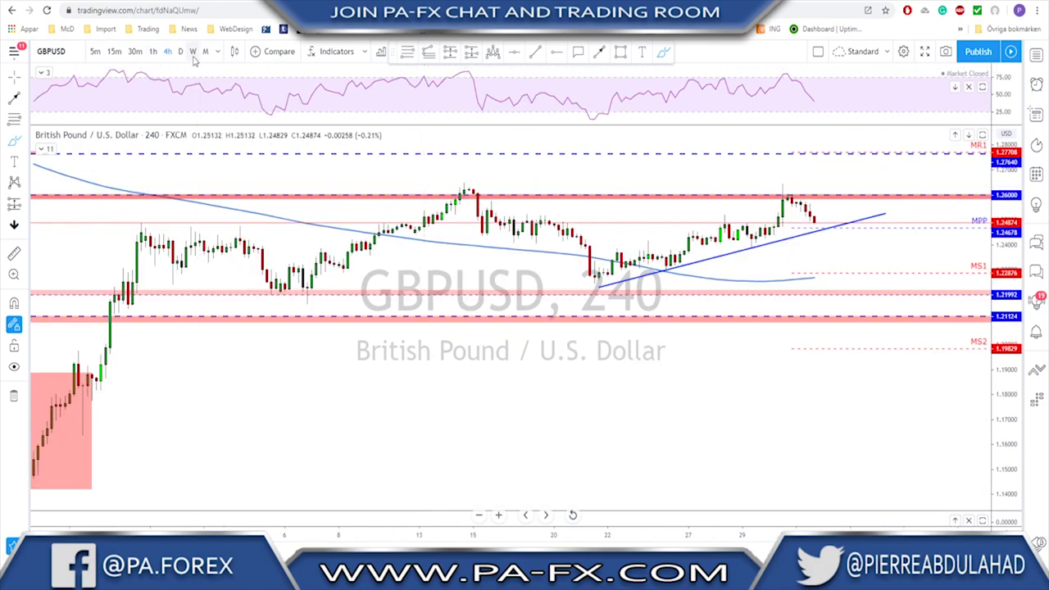
# Change GBPUSD to the daily timeframe and examine price against the moving average and the 1.26000 level.
pyautogui.click(180, 51)
pyautogui.scroll(-2, 639, 361)
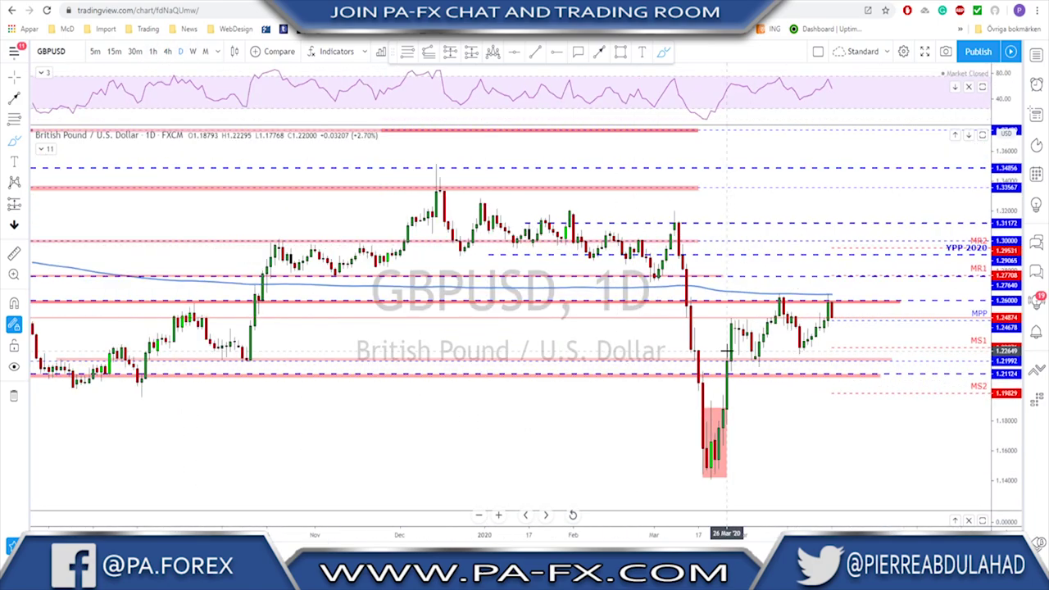
pyautogui.scroll(-3, 510, 363)
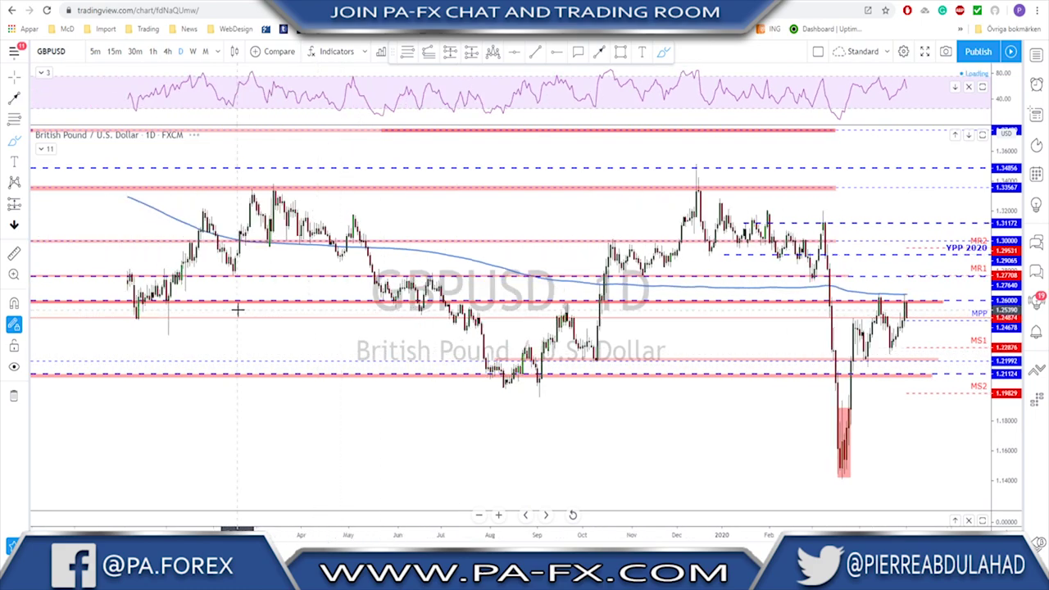
pyautogui.scroll(4, 644, 313)
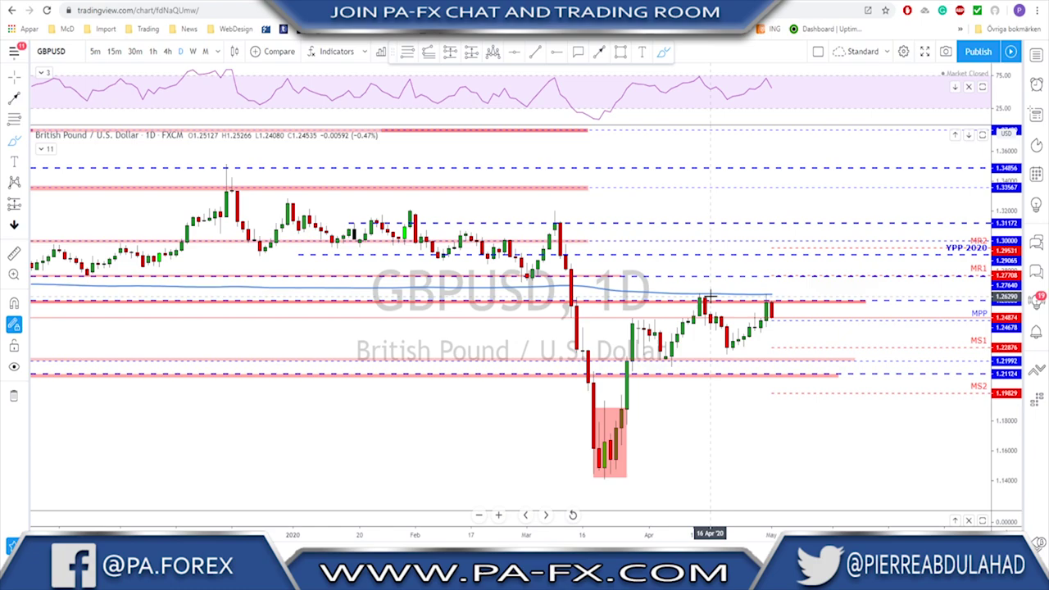
# Circle the mid-April and latest daily GBPUSD highs near the moving average, and undo both circles.
pyautogui.moveTo(701, 286); pyautogui.dragTo(702, 286)
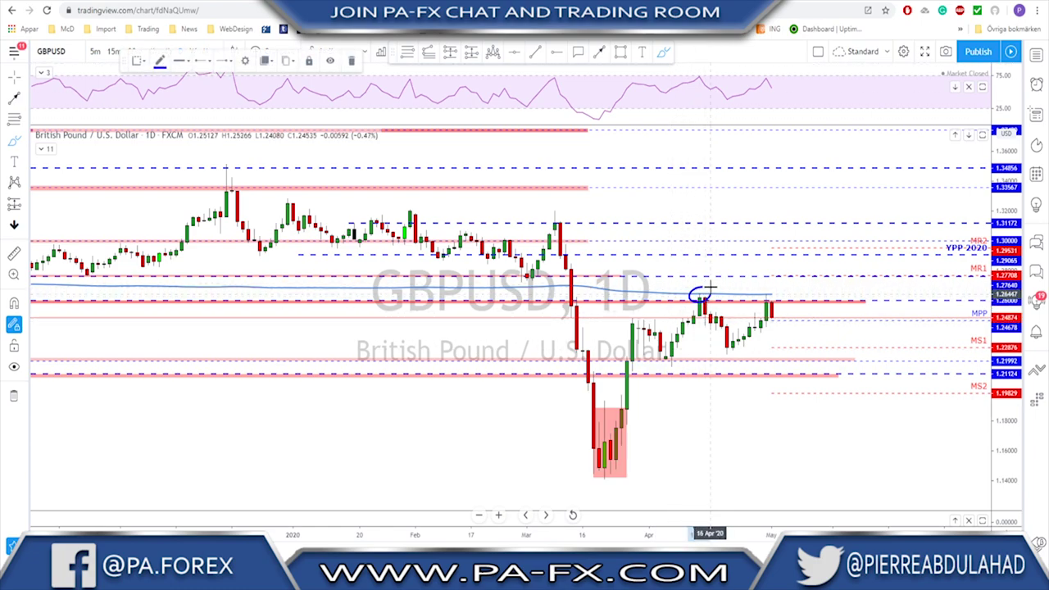
pyautogui.moveTo(769, 287); pyautogui.dragTo(772, 302)
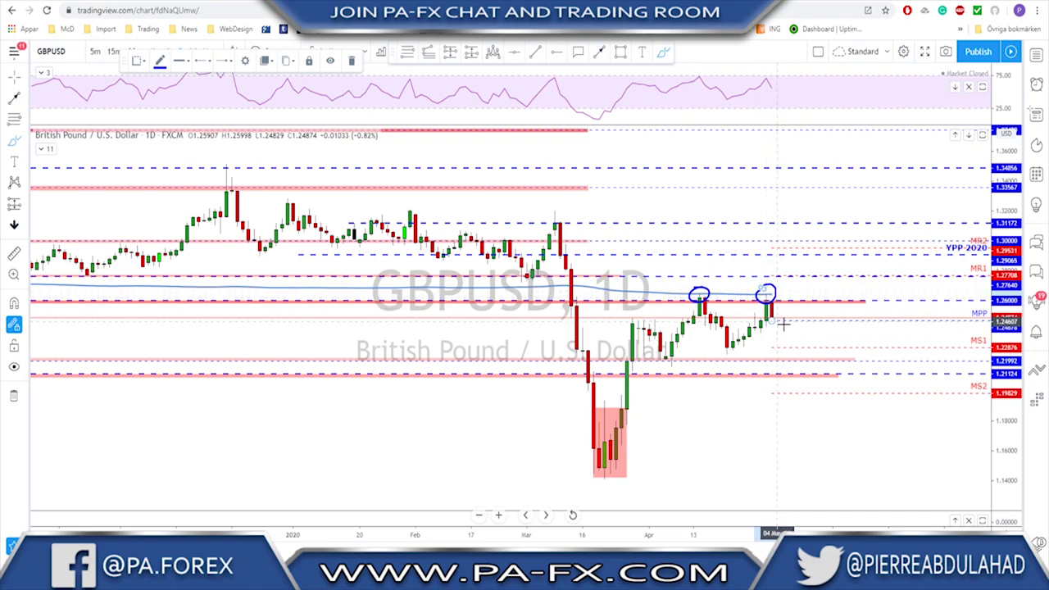
pyautogui.hotkey('ctrl', 'z')
pyautogui.hotkey('ctrl', 'z')
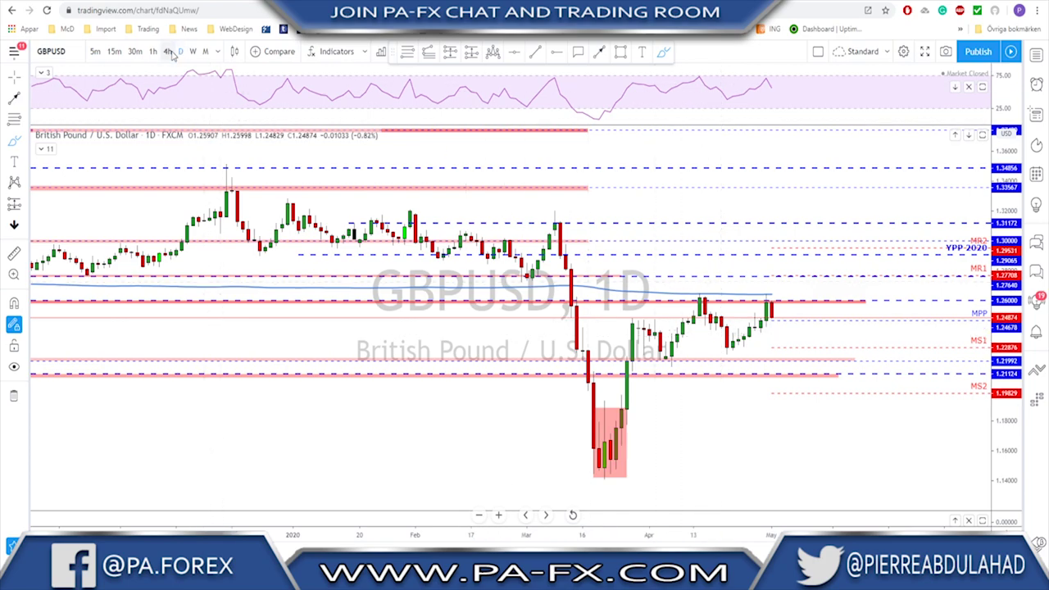
# Return GBPUSD to the four-hour timeframe, sketch a drop from 1.26000 to the trendline with a rebound to the red zone, and undo the sketch.
pyautogui.click(168, 51)
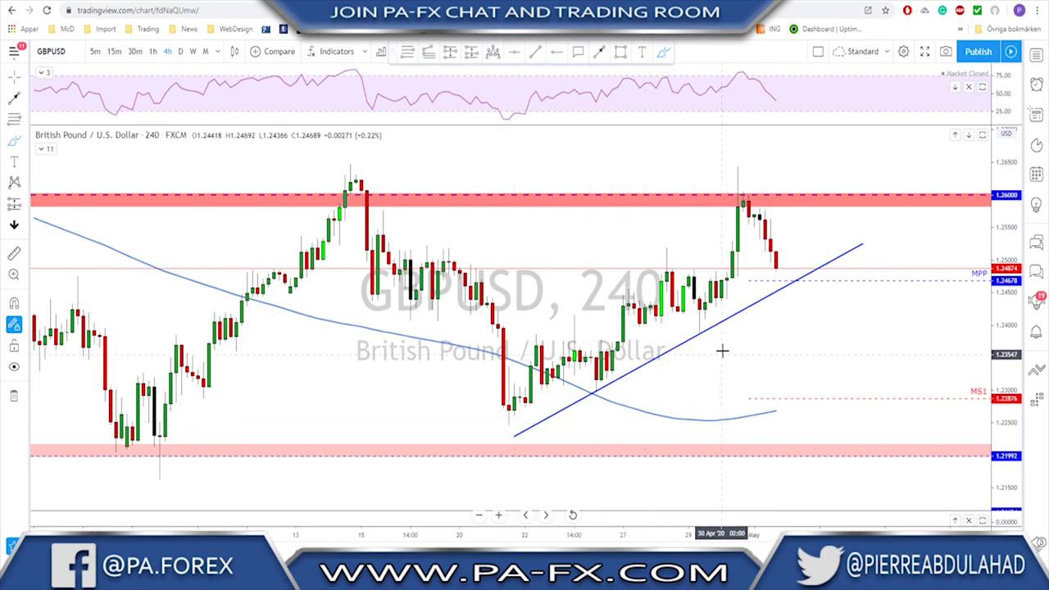
pyautogui.moveTo(740, 196)
pyautogui.mouseDown()
pyautogui.moveTo(777, 283)
pyautogui.moveTo(807, 203)
pyautogui.mouseUp()
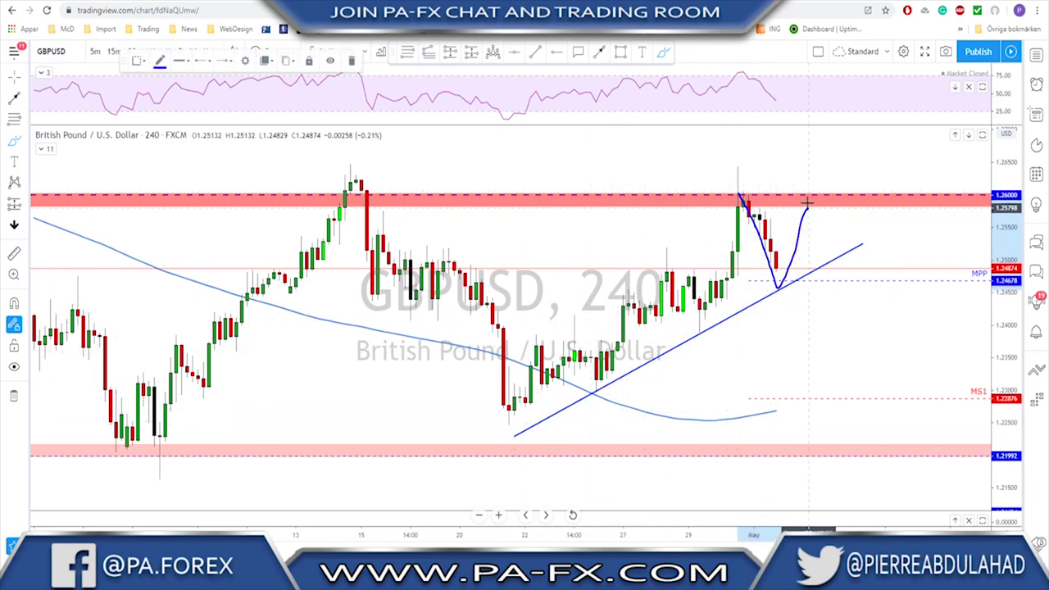
pyautogui.hotkey('ctrl', 'z')
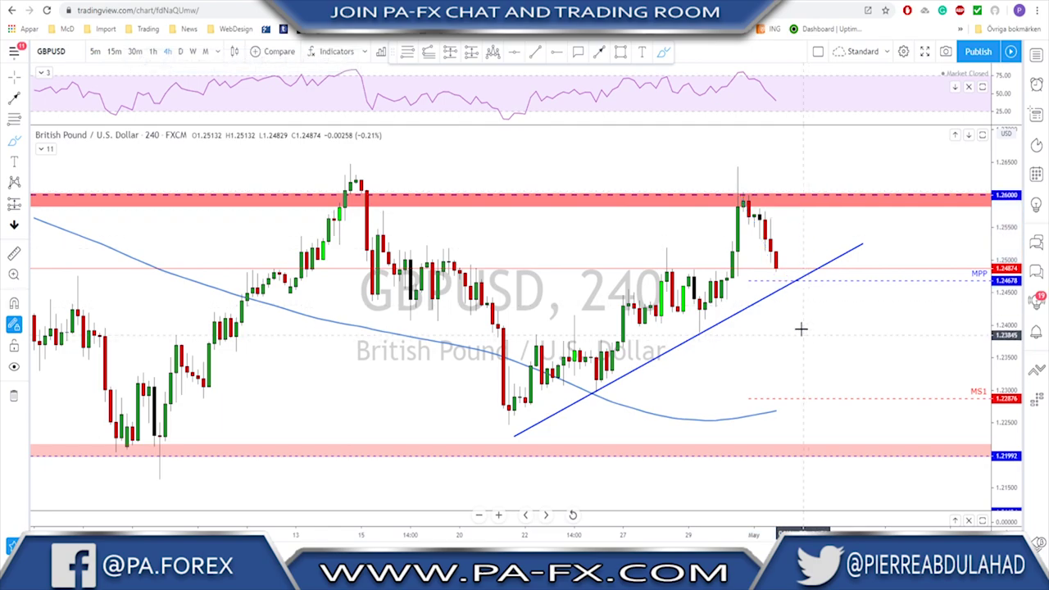
# Circle where the GBPUSD trendline meets MPP, sketch a bounce from there to about 1.2570, and delete both strokes.
pyautogui.moveTo(785, 277); pyautogui.dragTo(786, 279)
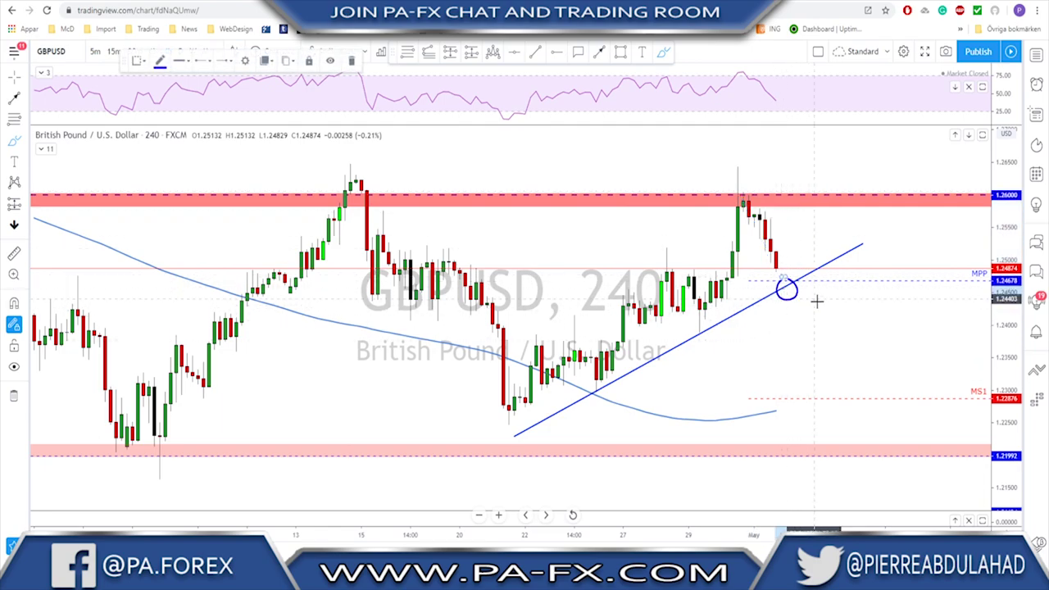
pyautogui.press('Delete')
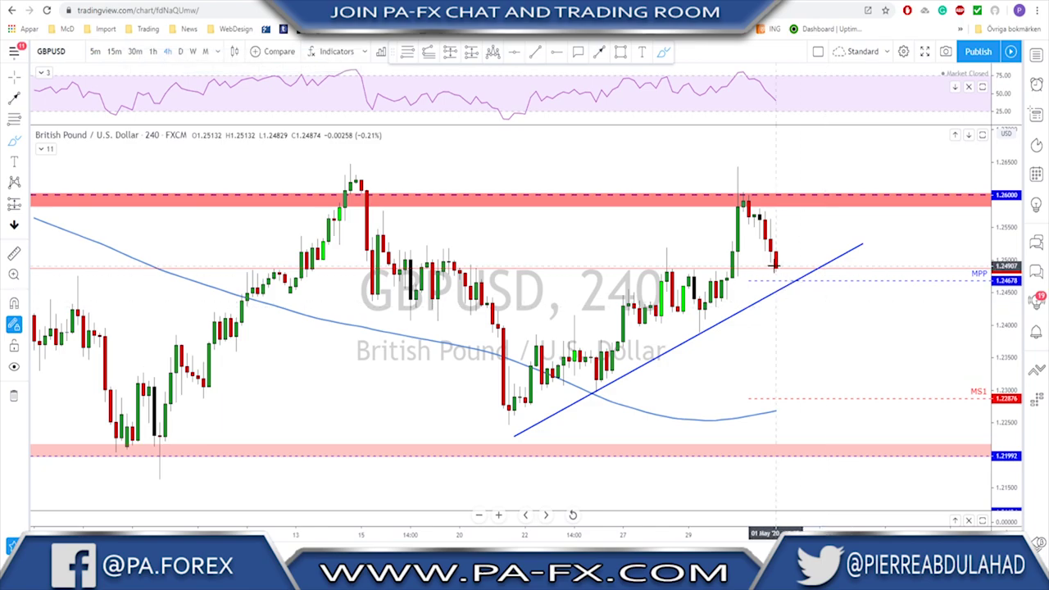
pyautogui.moveTo(775, 272)
pyautogui.mouseDown()
pyautogui.moveTo(780, 280)
pyautogui.moveTo(807, 230)
pyautogui.mouseUp()
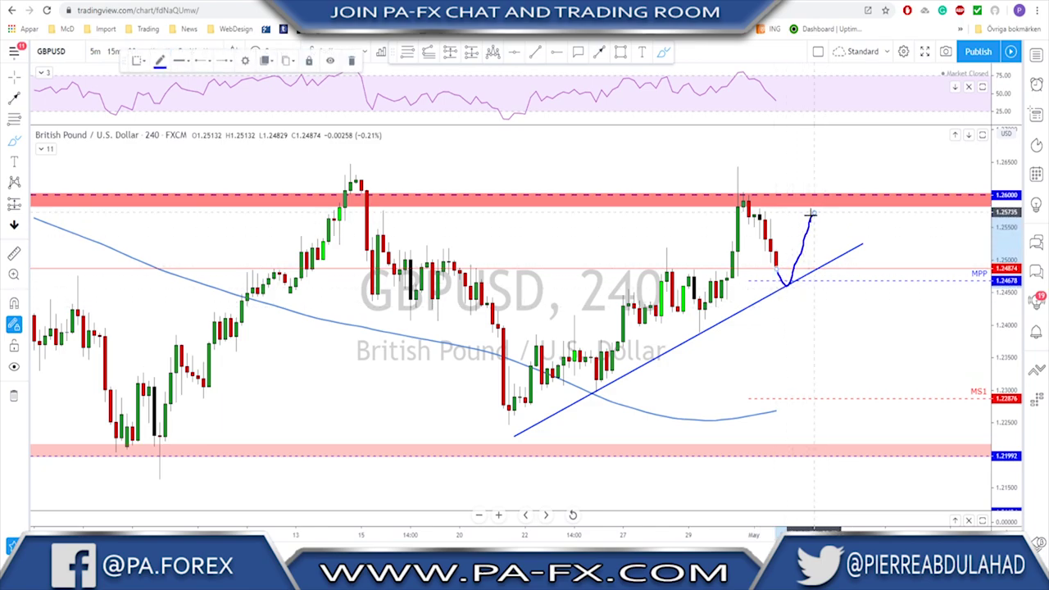
pyautogui.press('Delete')
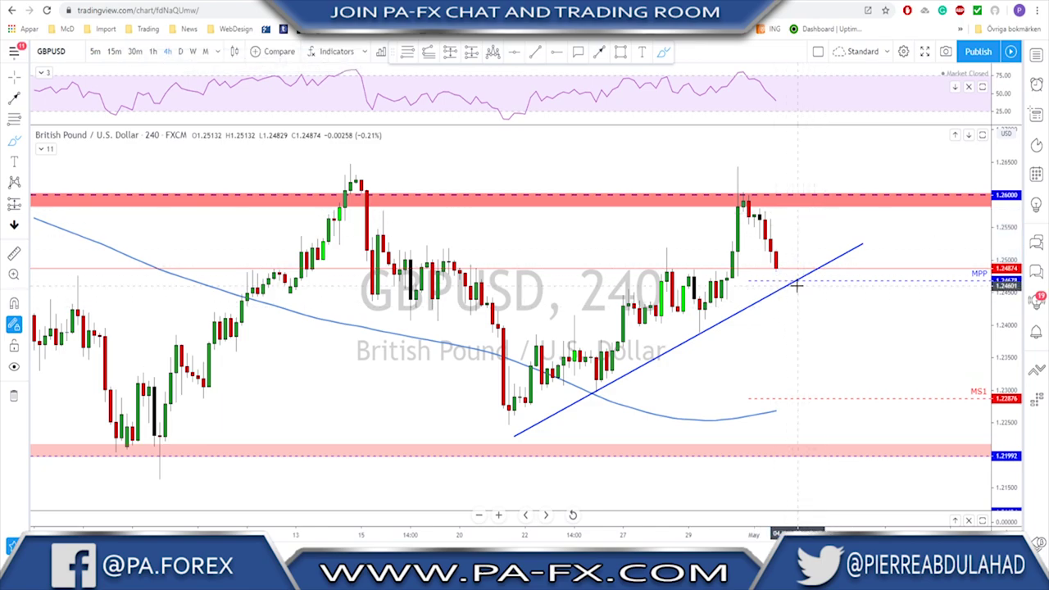
# Trace the GBPUSD swings from the March low through the latest pullback and on up to about 1.2800, and undo the stroke.
pyautogui.scroll(-1, 796, 285)
pyautogui.scroll(-2, 820, 282)
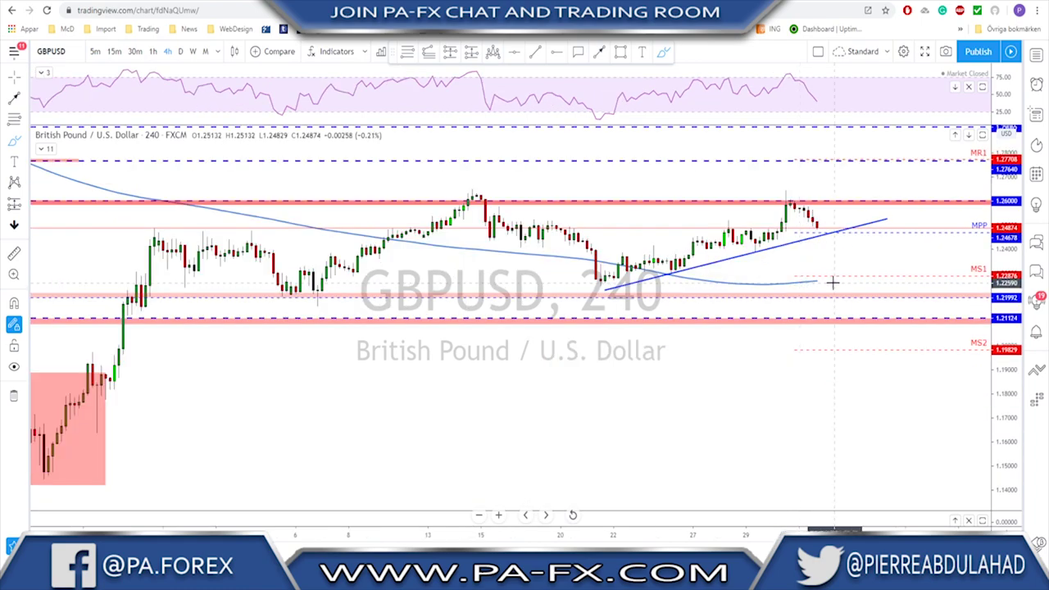
pyautogui.scroll(-4, 832, 282)
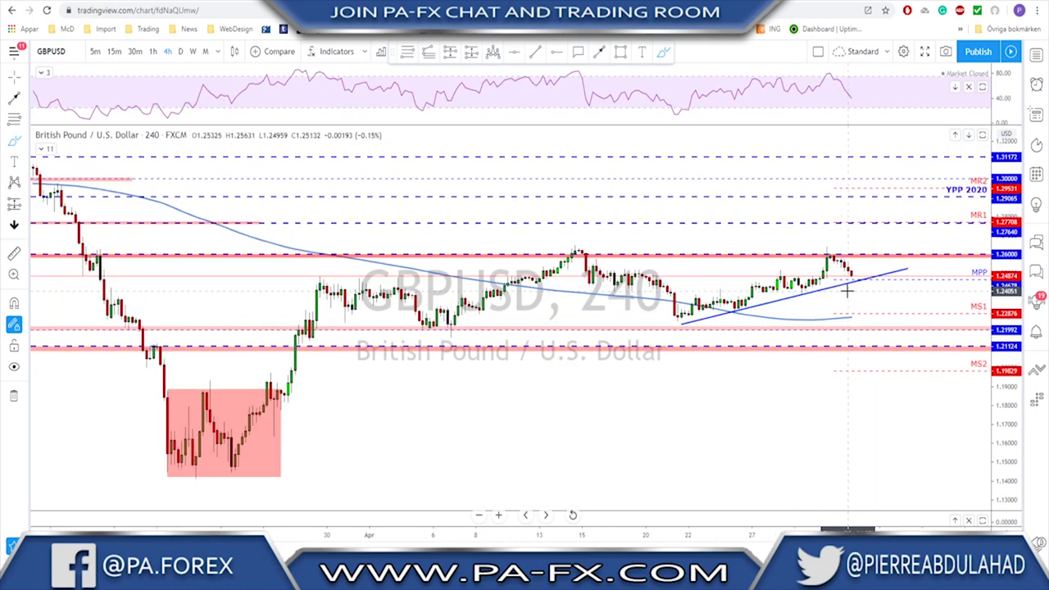
pyautogui.moveTo(371, 473)
pyautogui.mouseDown()
pyautogui.moveTo(456, 352)
pyautogui.moveTo(557, 335)
pyautogui.moveTo(654, 269)
pyautogui.moveTo(756, 332)
pyautogui.moveTo(807, 312)
pyautogui.moveTo(856, 267)
pyautogui.moveTo(877, 289)
pyautogui.moveTo(901, 226)
pyautogui.mouseUp()
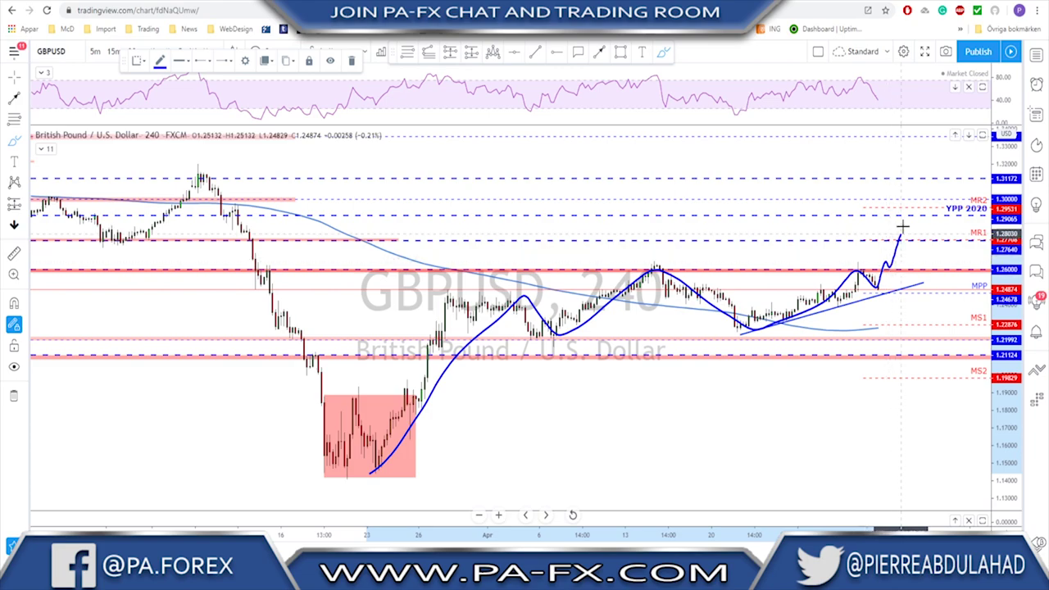
pyautogui.hotkey('ctrl', 'z')
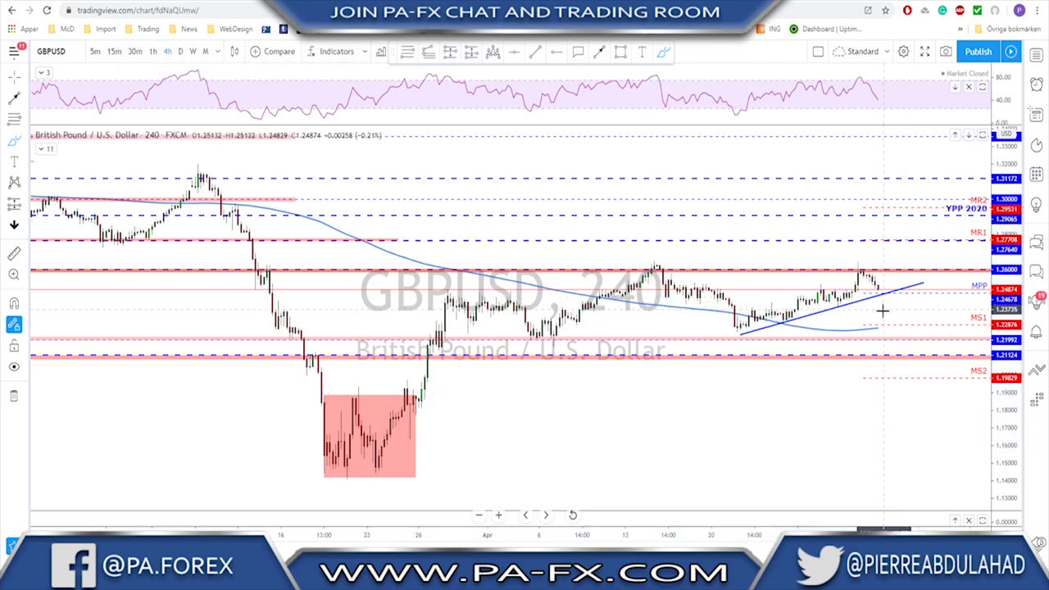
# Sketch a GBPUSD decline from the 1.26000 zone through the trendline to about 1.2206, and undo the stroke.
pyautogui.scroll(5, 828, 368)
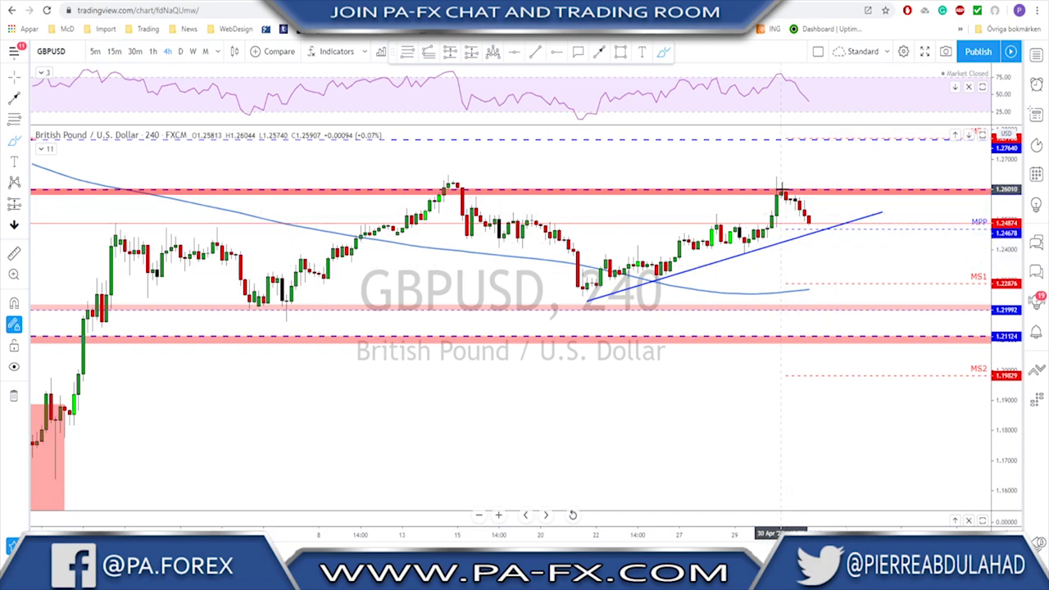
pyautogui.moveTo(781, 189); pyautogui.dragTo(831, 287)
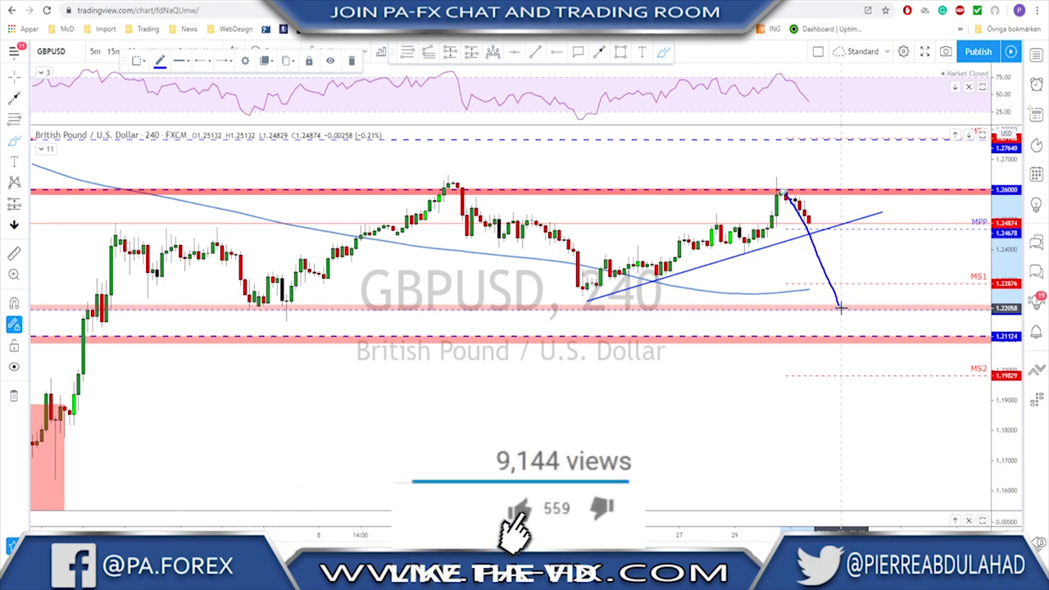
pyautogui.hotkey('ctrl', 'z')
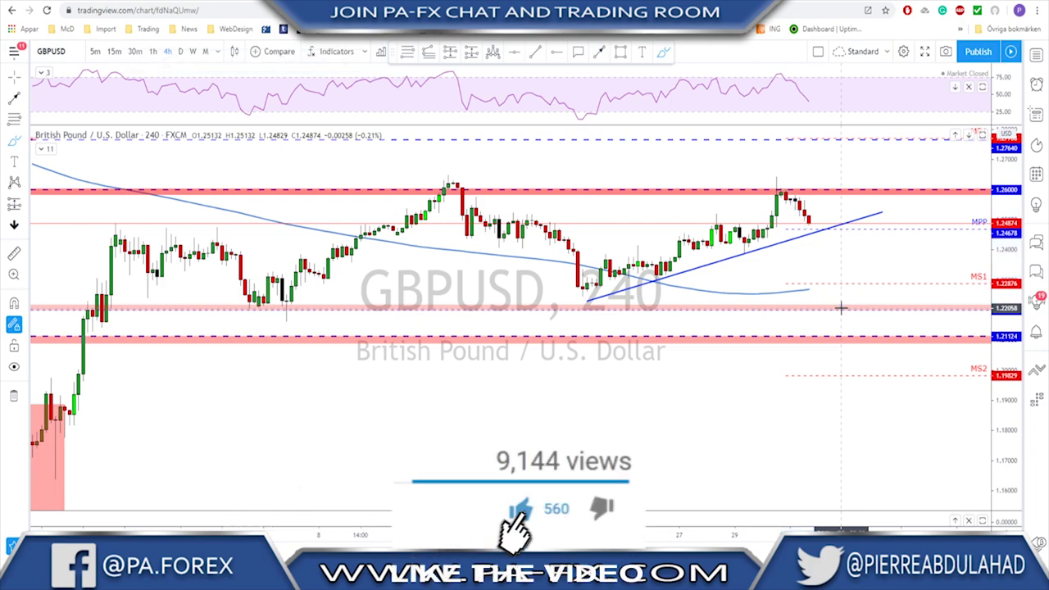
# Underline the late-April GBPUSD support at about 1.2410 to 1.2425, and sketch a trendline break, small bounce and decline to 1.21992.
pyautogui.scroll(1, 805, 272)
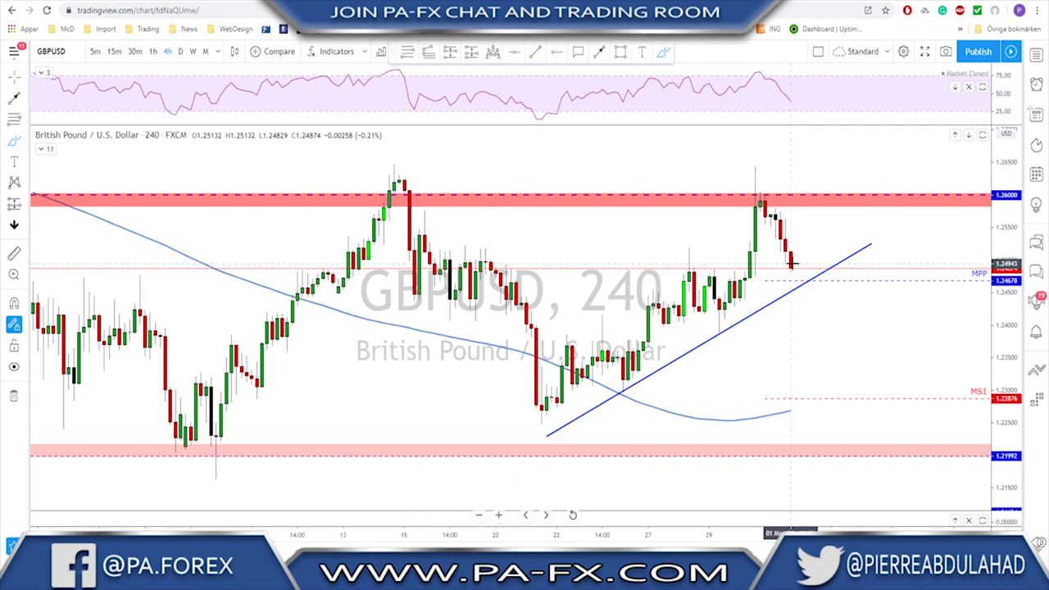
pyautogui.moveTo(679, 309)
pyautogui.mouseDown()
pyautogui.moveTo(769, 309)
pyautogui.moveTo(738, 318)
pyautogui.mouseUp()
pyautogui.moveTo(791, 267); pyautogui.dragTo(871, 455)
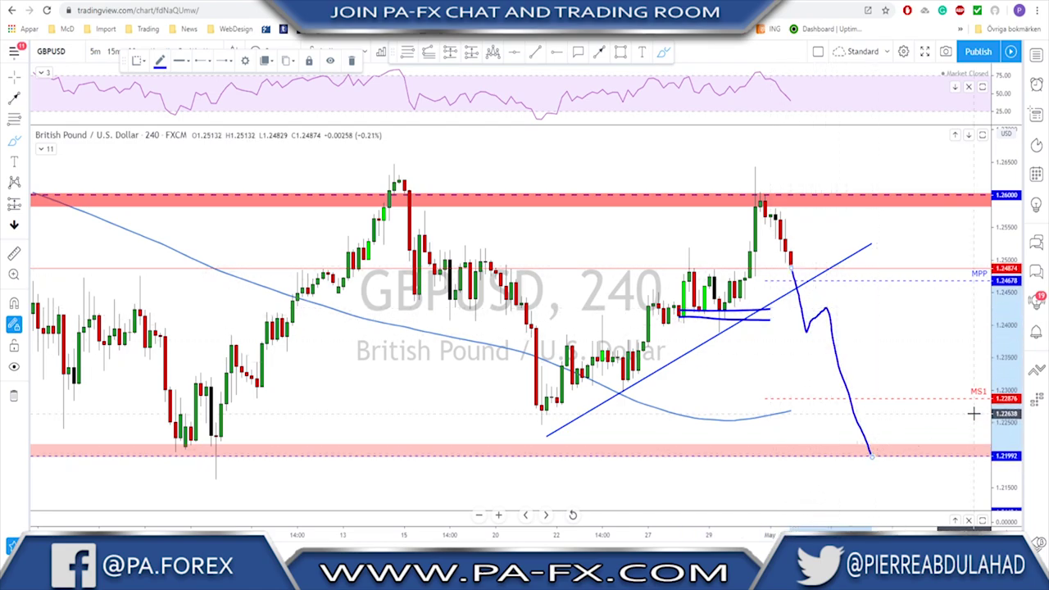
# Delete the GBPUSD decline sketch and the underlines beneath the late-April support.
pyautogui.press('Delete')
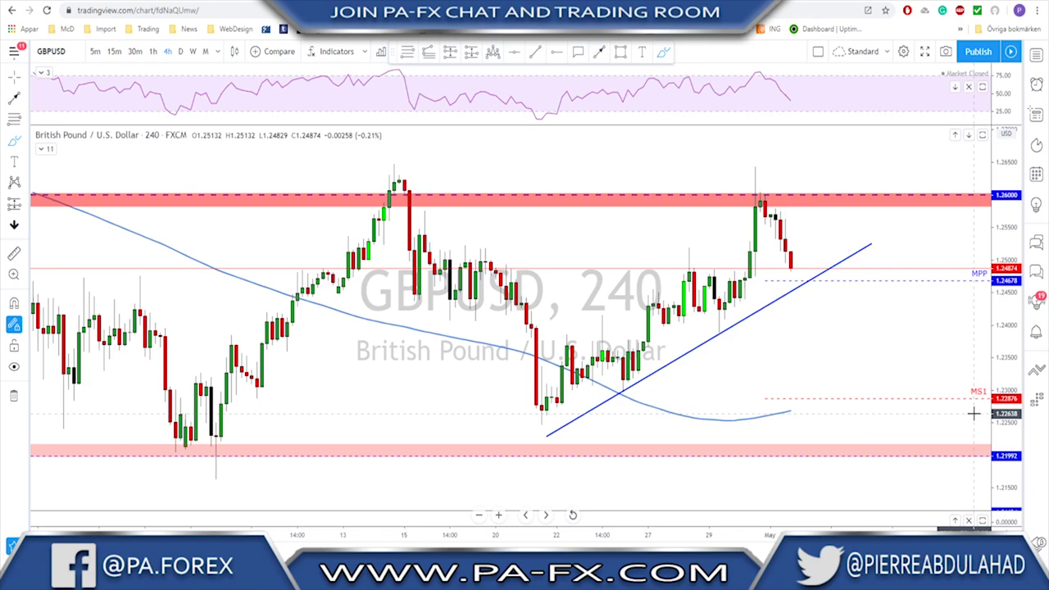
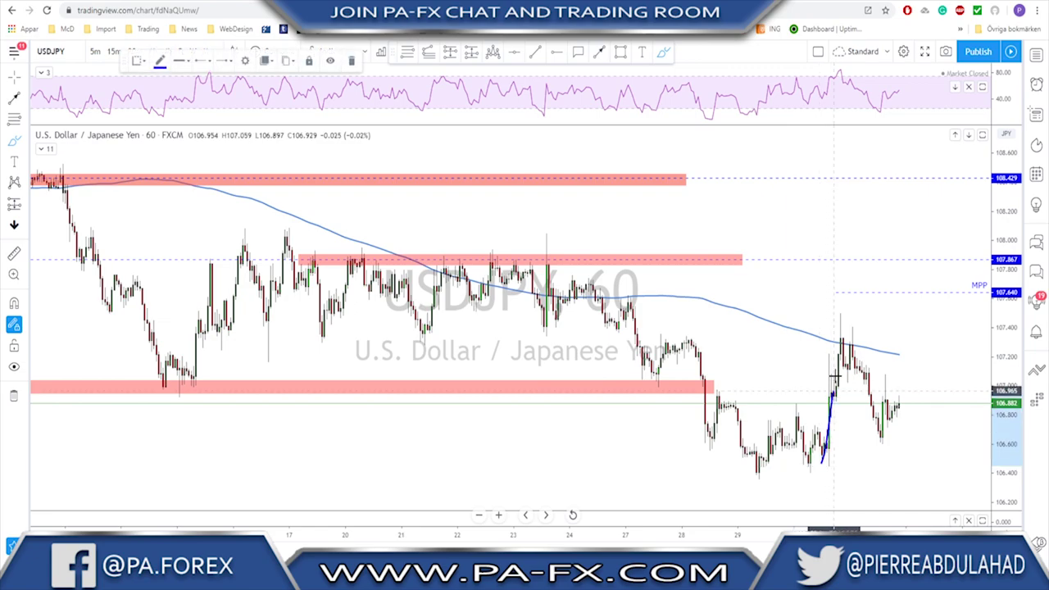
# Trace the USDJPY drop from the moving average, sketch a rising correction channel and breakdown to about 106.30, and undo the strokes.
pyautogui.moveTo(852, 318)
pyautogui.mouseDown()
pyautogui.moveTo(823, 338)
pyautogui.moveTo(852, 321)
pyautogui.moveTo(882, 440)
pyautogui.moveTo(888, 401)
pyautogui.mouseUp()
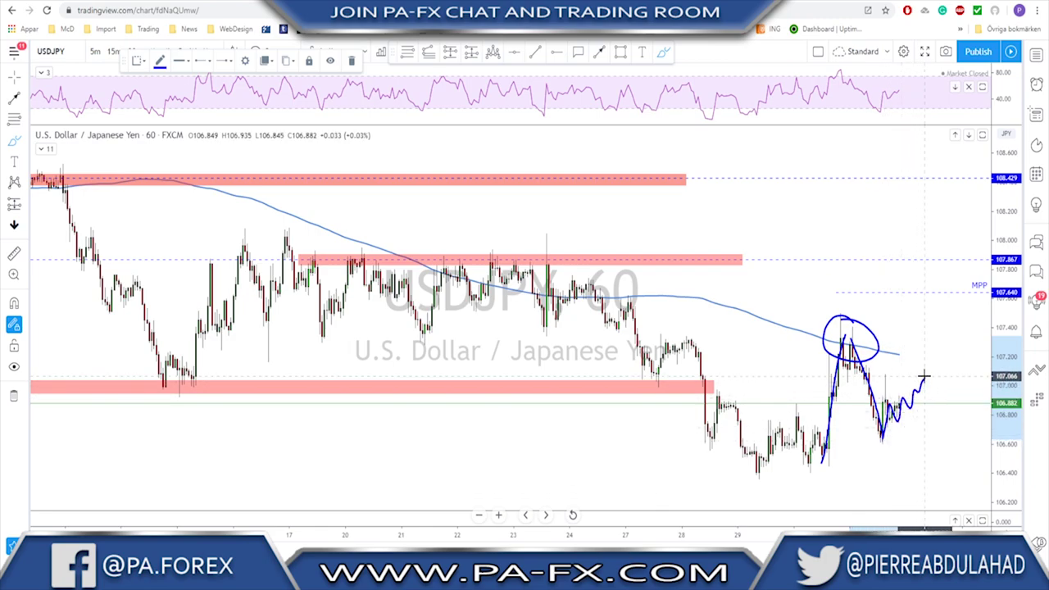
pyautogui.moveTo(924, 376); pyautogui.dragTo(965, 484)
pyautogui.moveTo(877, 445); pyautogui.dragTo(942, 382)
pyautogui.moveTo(856, 415); pyautogui.dragTo(928, 376)
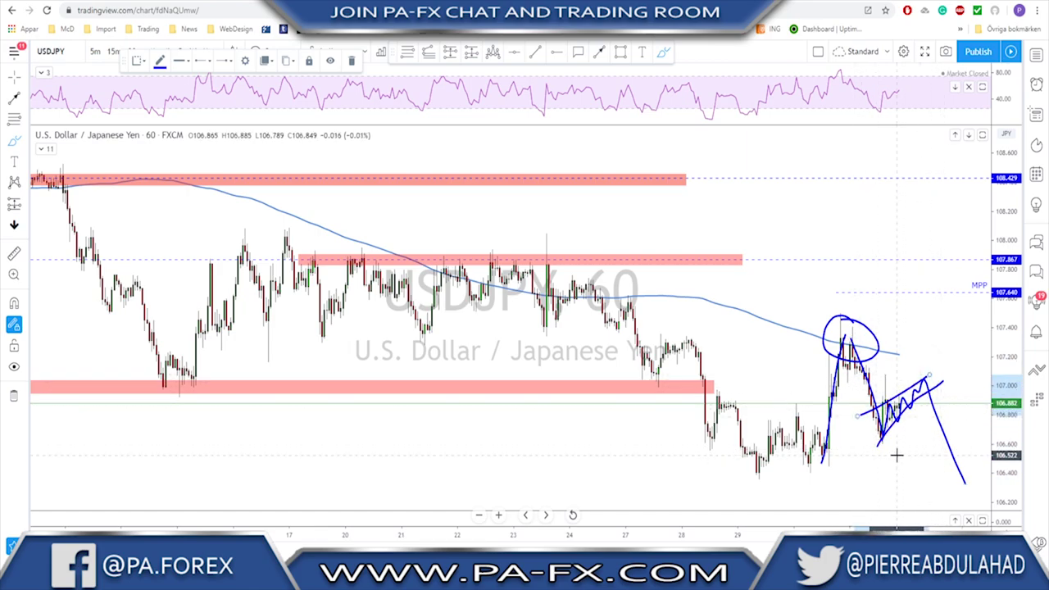
pyautogui.hotkey('ctrl', 'z')
pyautogui.hotkey('ctrl', 'z')
pyautogui.hotkey('ctrl', 'z')
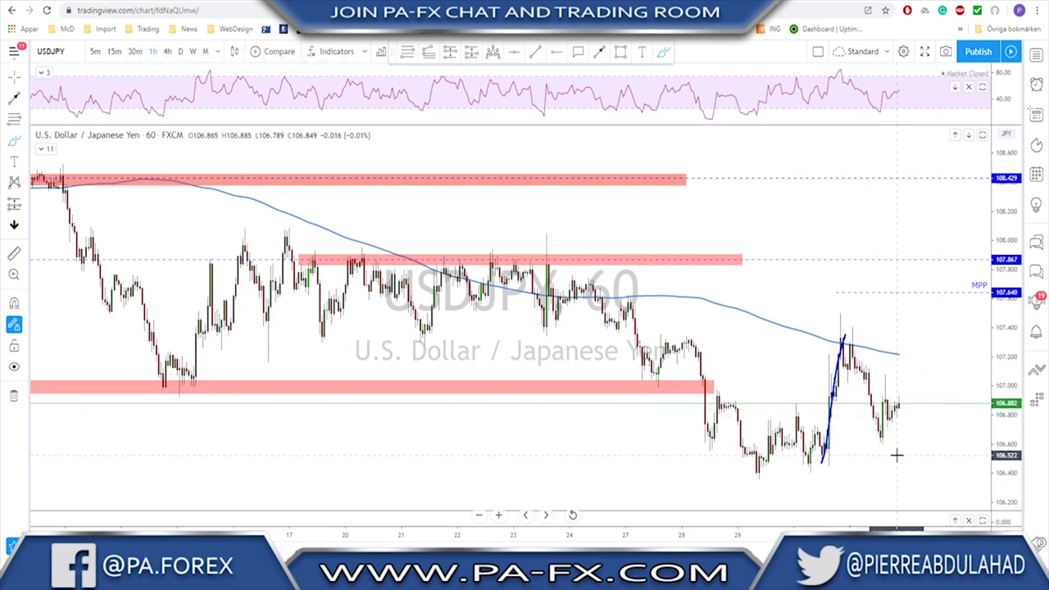
# Extend the USDJPY zone near 107.00 past the latest candles, spanning about 106.945 to 106.999.
pyautogui.scroll(-2, 745, 405)
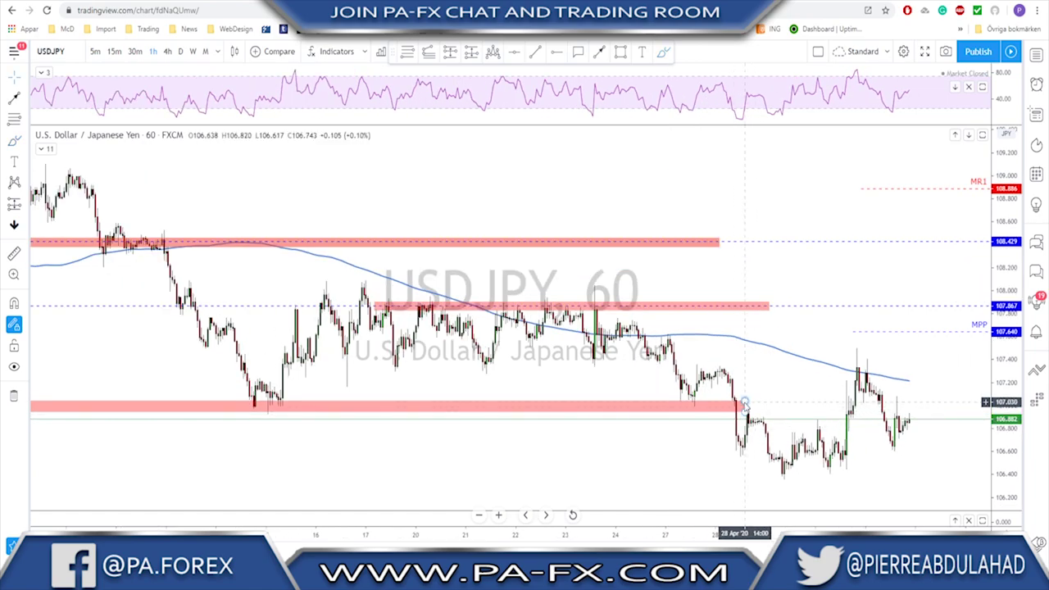
pyautogui.moveTo(744, 403); pyautogui.dragTo(976, 409)
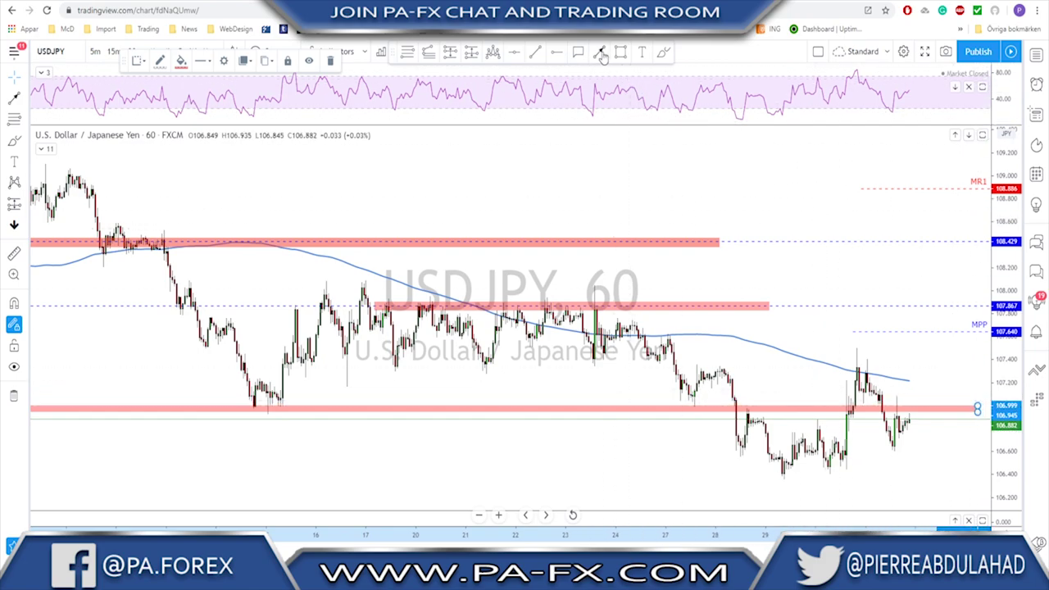
# Draw arrows for a USDJPY rise to about 107.28 and a pullback to about 106.96, and delete both arrows.
pyautogui.click(600, 54)
pyautogui.click(901, 426)
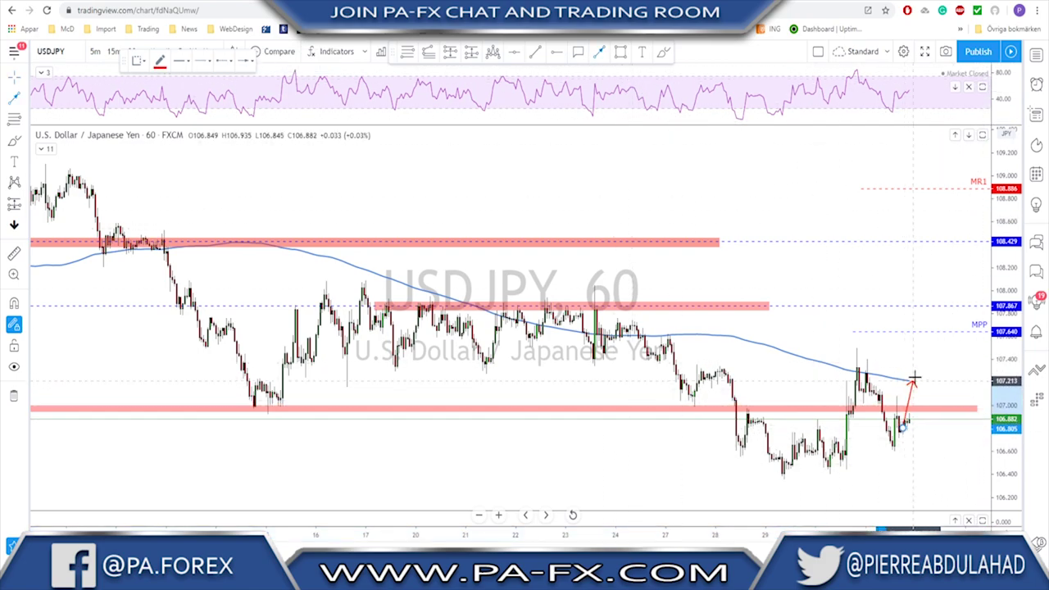
pyautogui.click(916, 373)
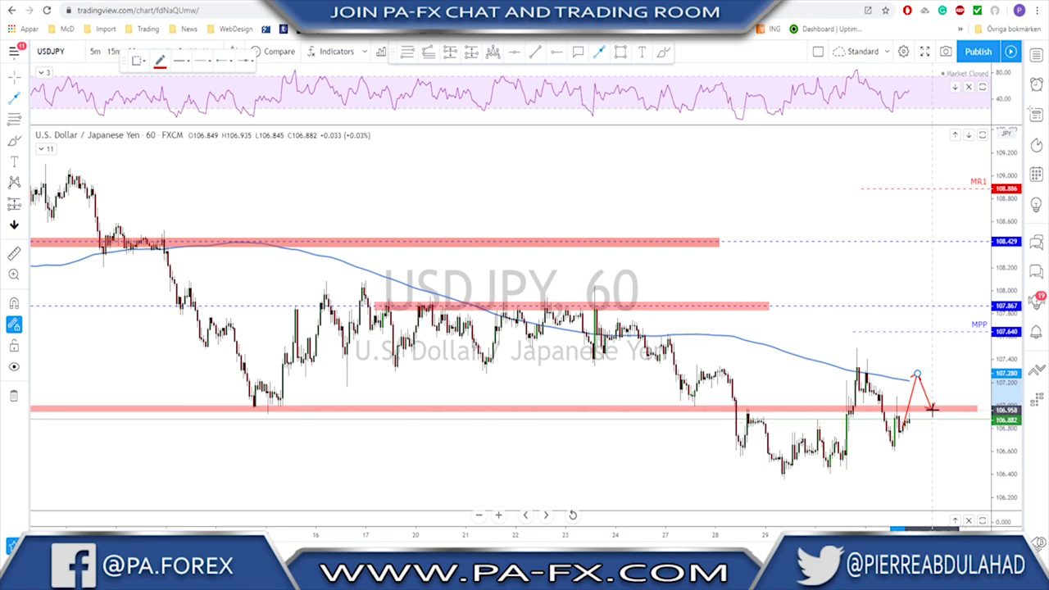
pyautogui.click(932, 408)
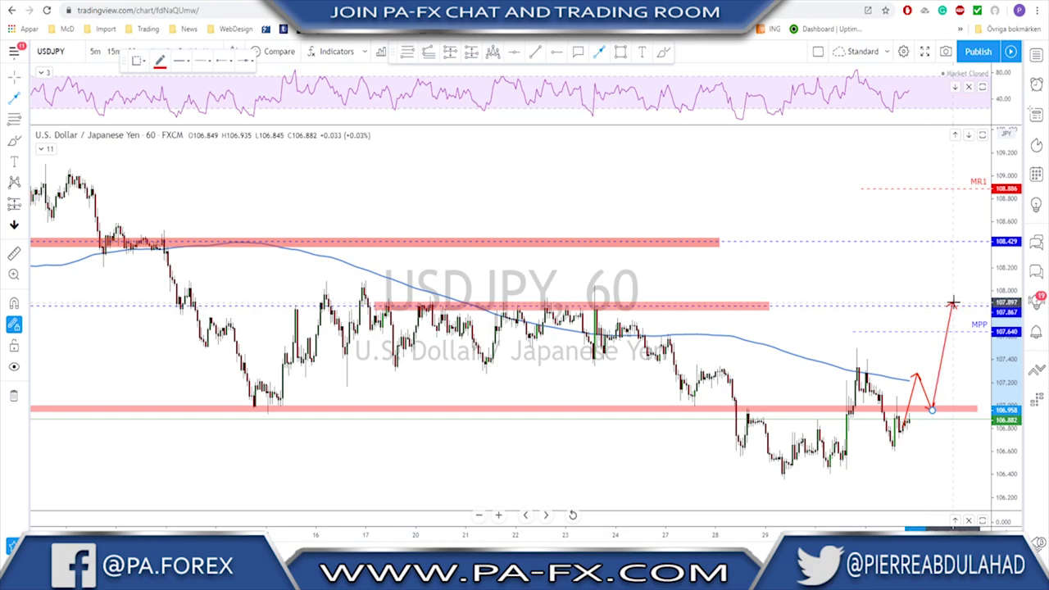
pyautogui.press('Escape')
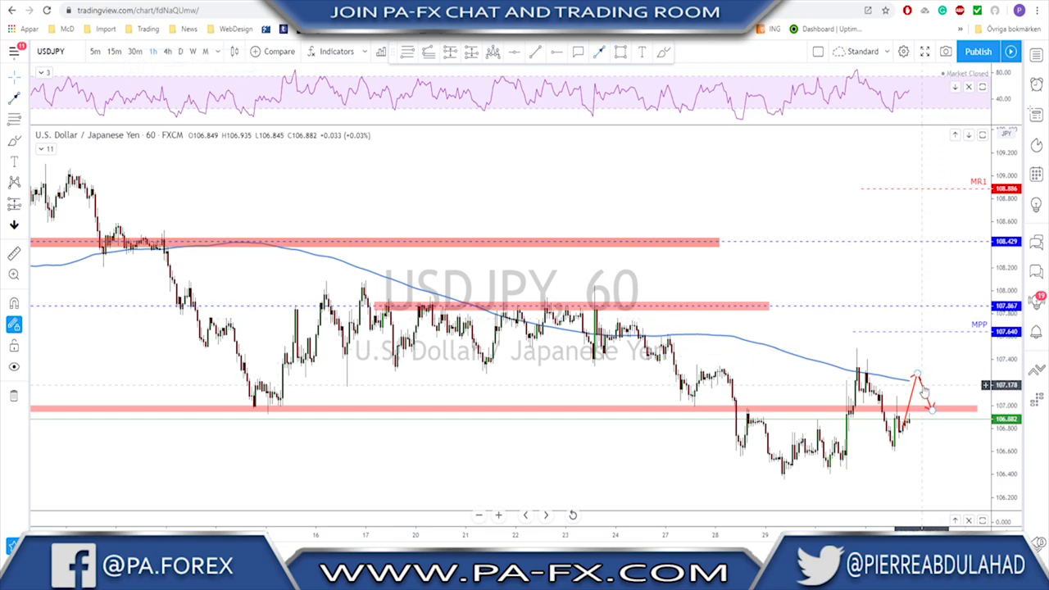
pyautogui.press('Delete')
pyautogui.click(913, 389)
pyautogui.press('Delete')
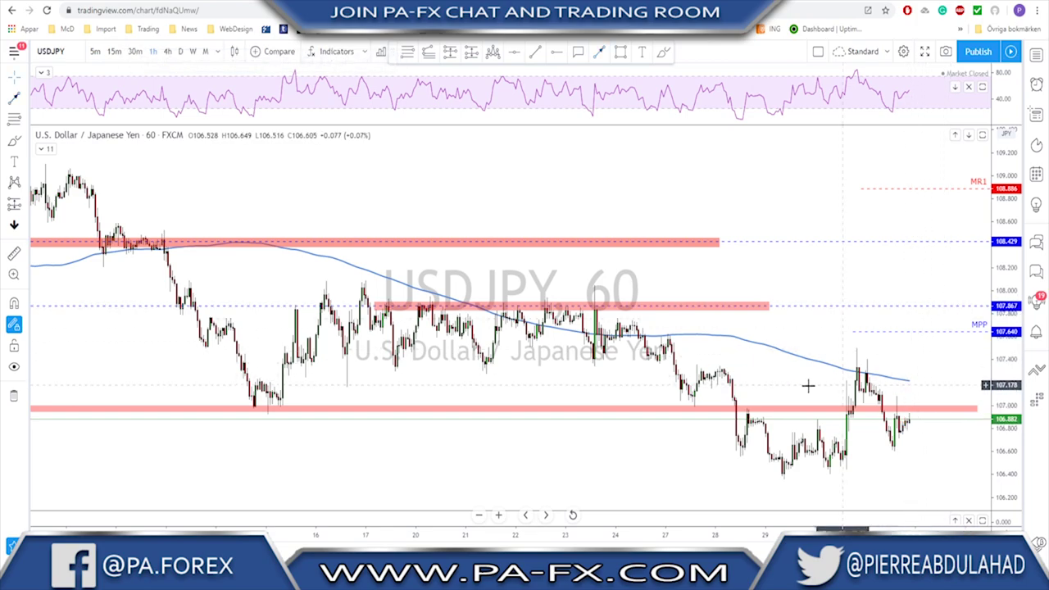
# Extend the USDJPY resistance zone at 107.867 past the latest candles.
pyautogui.moveTo(803, 366); pyautogui.dragTo(680, 358)
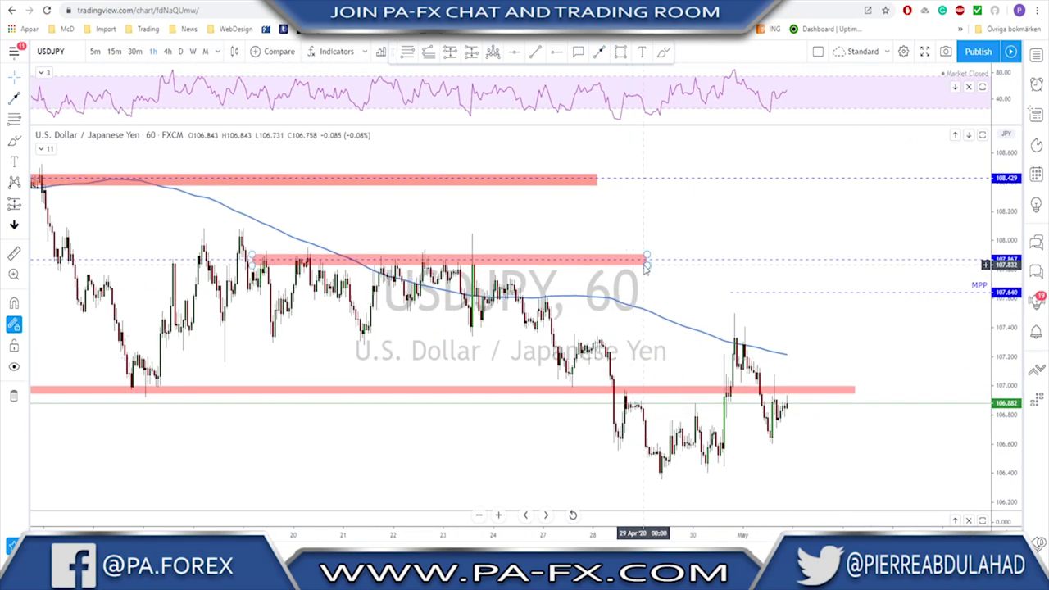
pyautogui.moveTo(646, 261); pyautogui.dragTo(908, 253)
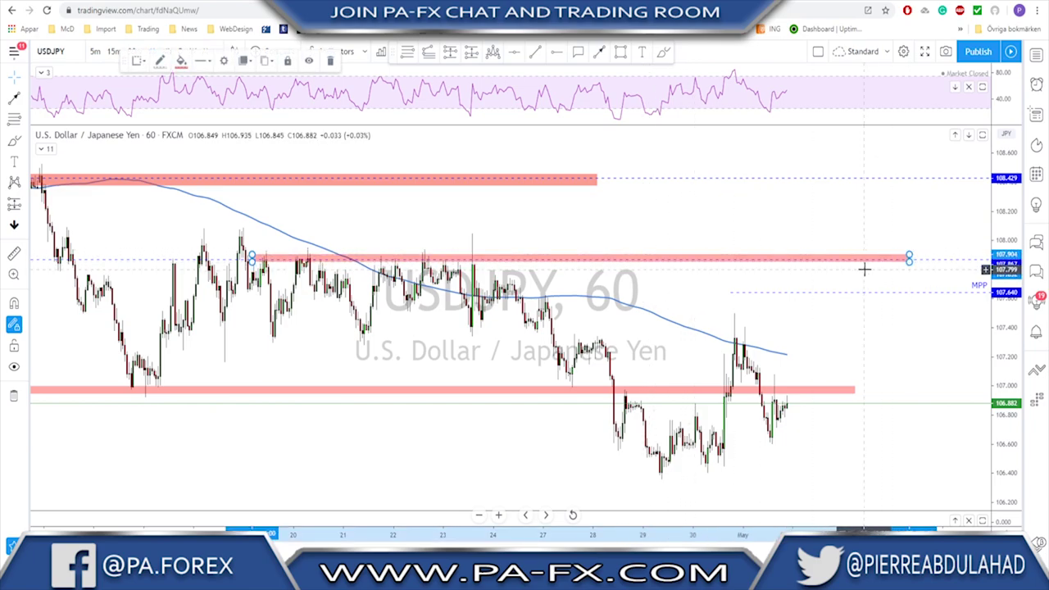
pyautogui.scroll(-1, 902, 323)
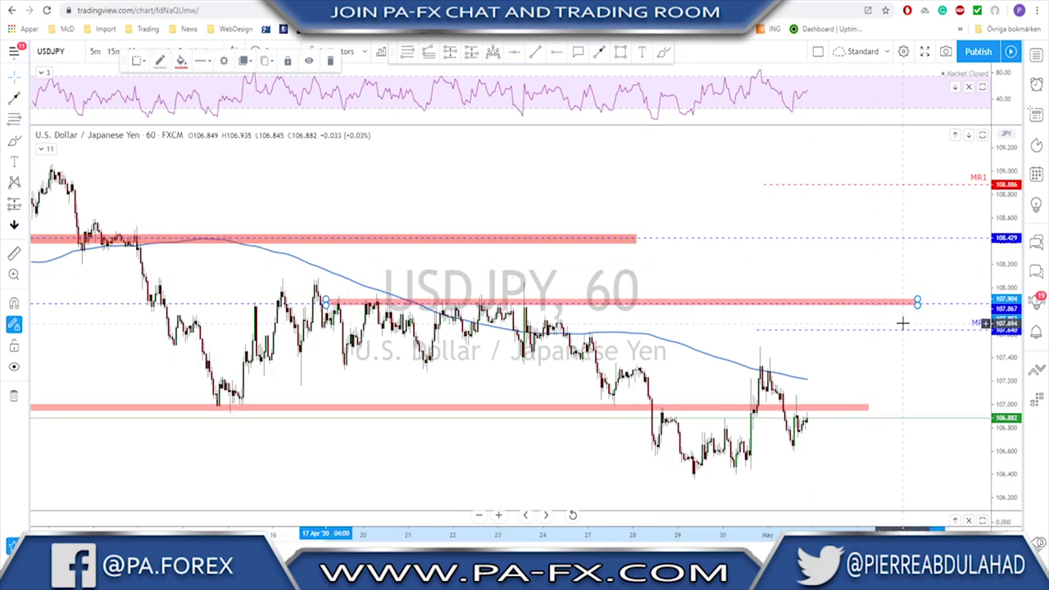
# Circle the USDJPY swing highs along the 107.867 zone, and undo the circles and the zone extension.
pyautogui.click(663, 53)
pyautogui.moveTo(387, 287)
pyautogui.mouseDown()
pyautogui.moveTo(363, 291)
pyautogui.moveTo(529, 289)
pyautogui.mouseUp()
pyautogui.moveTo(327, 304); pyautogui.dragTo(605, 304)
pyautogui.hotkey('ctrl', 'z')
pyautogui.hotkey('ctrl', 'z')
pyautogui.hotkey('ctrl', 'z')
pyautogui.hotkey('ctrl', 'z')
pyautogui.hotkey('ctrl', 'z')
pyautogui.hotkey('ctrl', 'z')
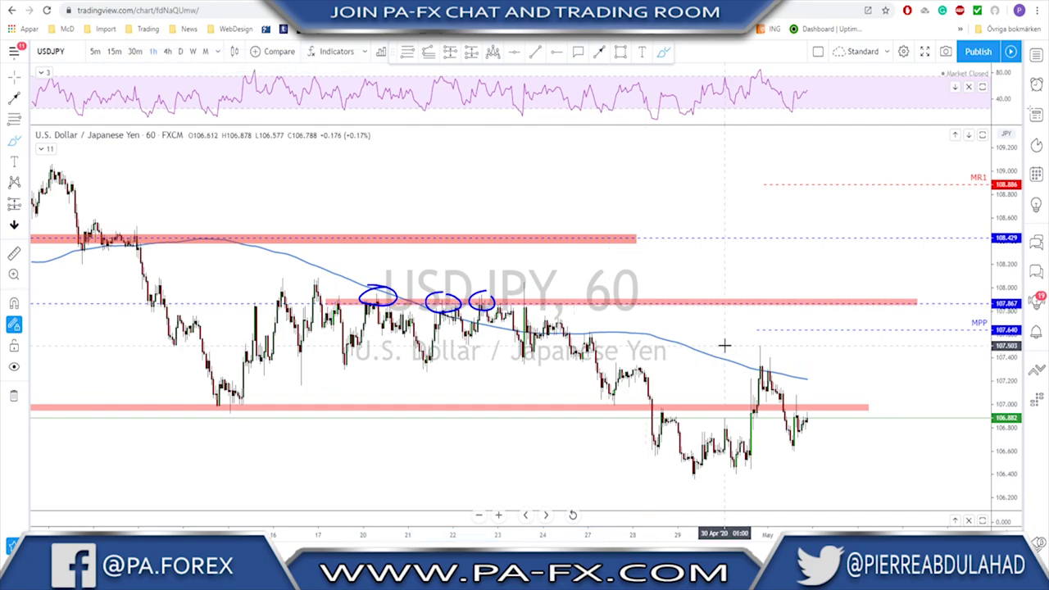
# Switch to the USDCHF chart on the daily timeframe.
pyautogui.press('Down')
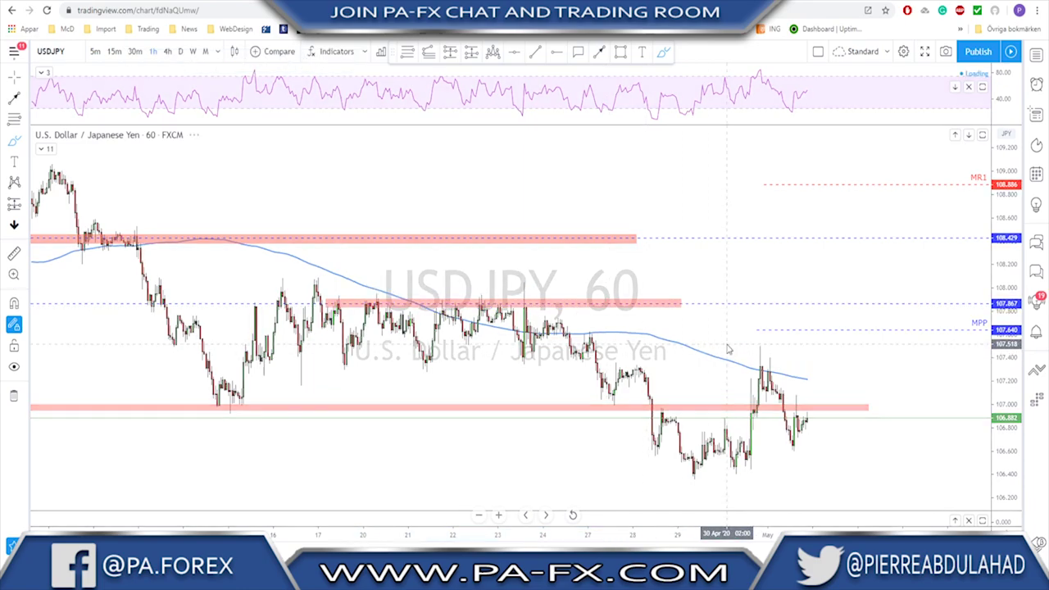
pyautogui.click(181, 52)
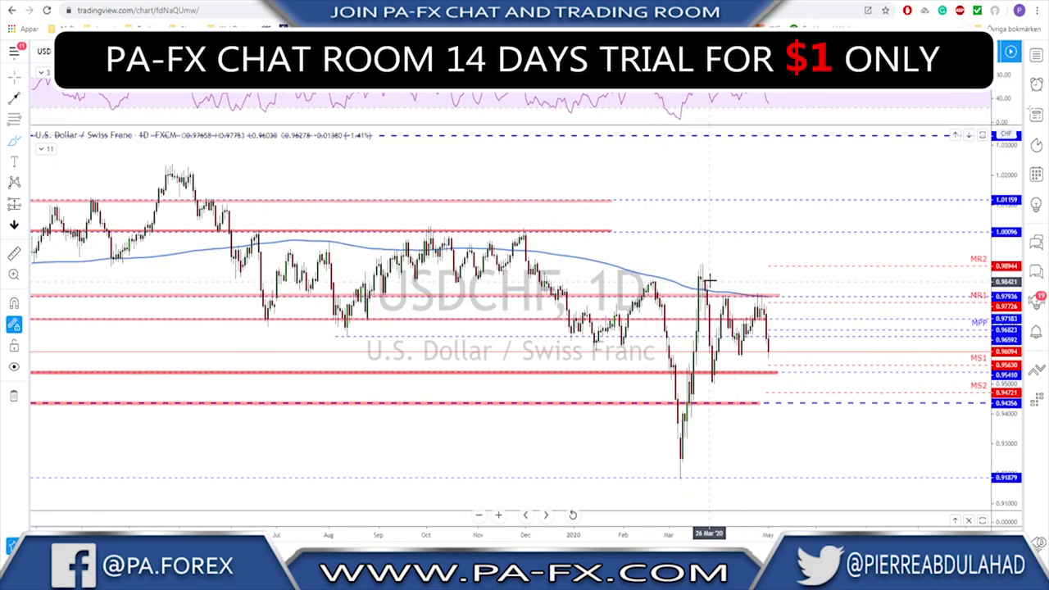
# Trace the USDCHF swings from the March high, circle the turns at 0.97936 and 0.95410, underline the mid-April low, and undo the markings.
pyautogui.moveTo(701, 277)
pyautogui.mouseDown()
pyautogui.moveTo(717, 347)
pyautogui.moveTo(725, 305)
pyautogui.moveTo(741, 356)
pyautogui.moveTo(756, 310)
pyautogui.moveTo(770, 350)
pyautogui.mouseUp()
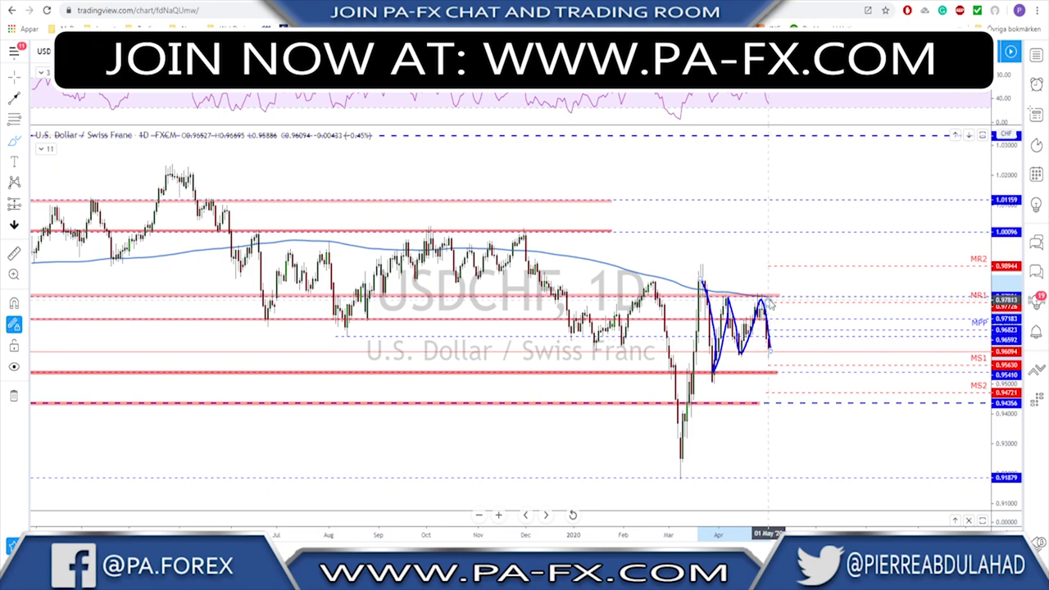
pyautogui.scroll(3, 770, 335)
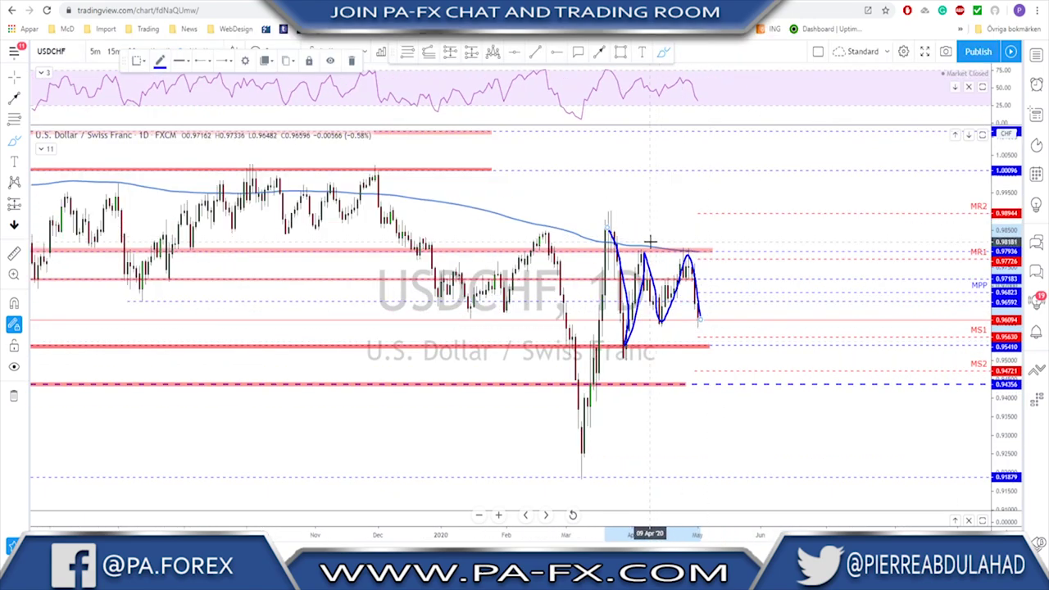
pyautogui.moveTo(645, 240); pyautogui.dragTo(689, 240)
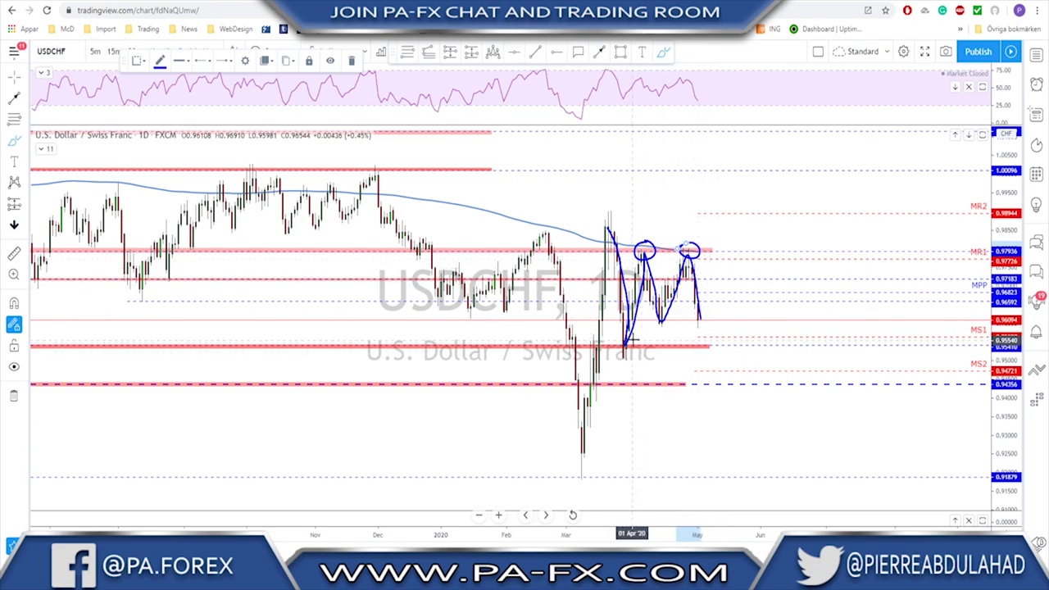
pyautogui.moveTo(634, 342)
pyautogui.mouseDown()
pyautogui.moveTo(661, 325)
pyautogui.moveTo(698, 322)
pyautogui.mouseUp()
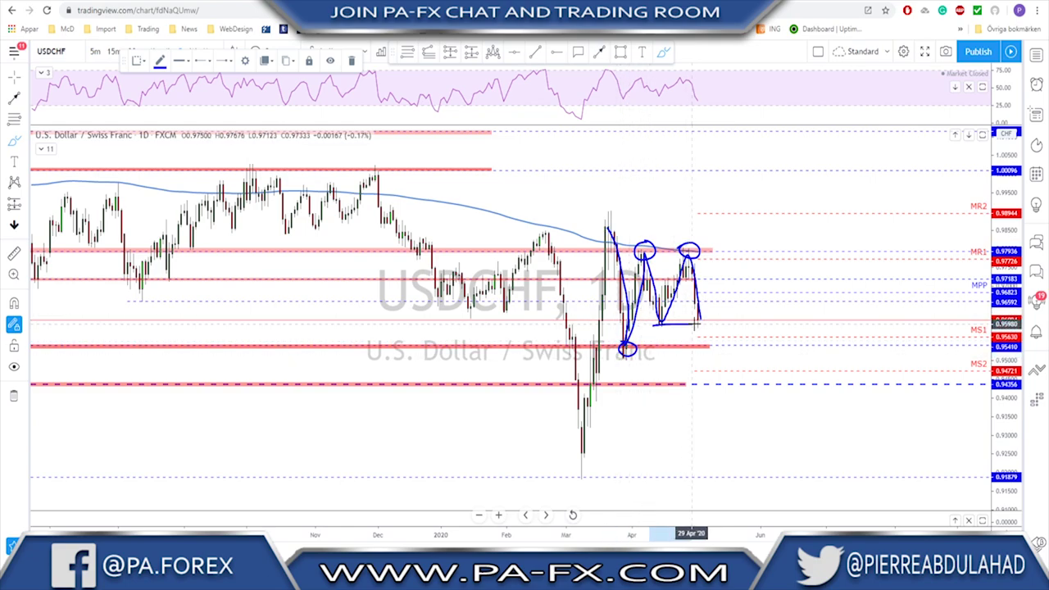
pyautogui.hotkey('ctrl', 'z')
pyautogui.hotkey('ctrl', 'z')
pyautogui.hotkey('ctrl', 'z')
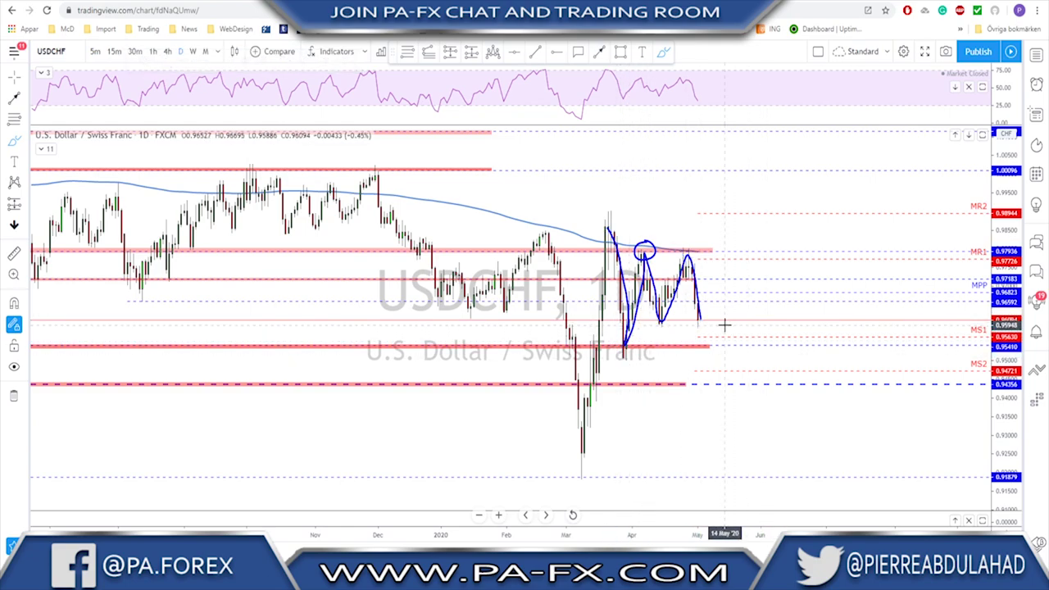
pyautogui.hotkey('ctrl', 'z')
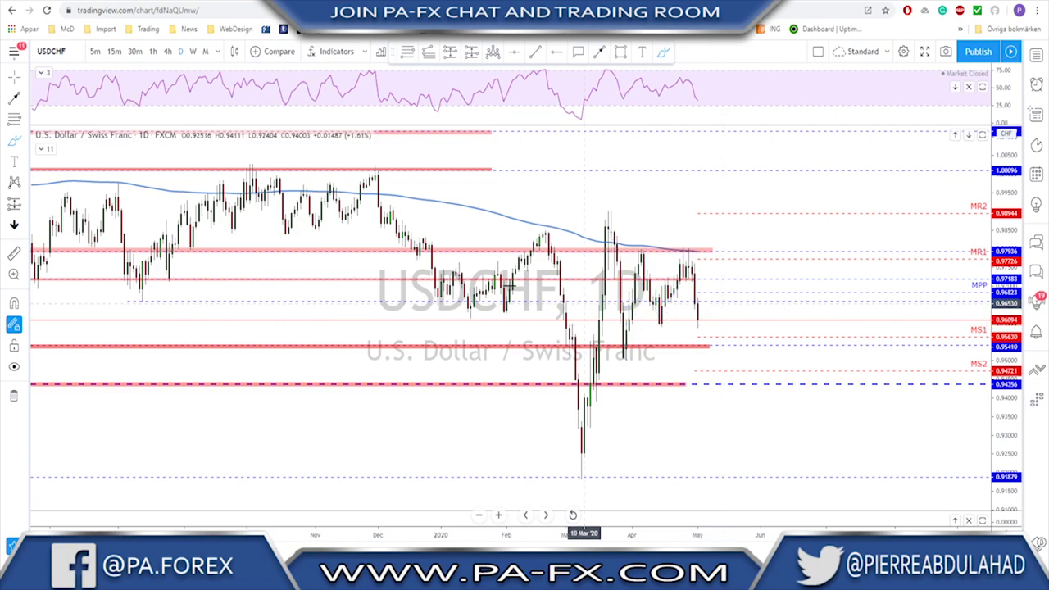
# Switch the USDCHF chart to the 4-hour timeframe.
pyautogui.click(168, 51)
pyautogui.scroll(5, 865, 196)
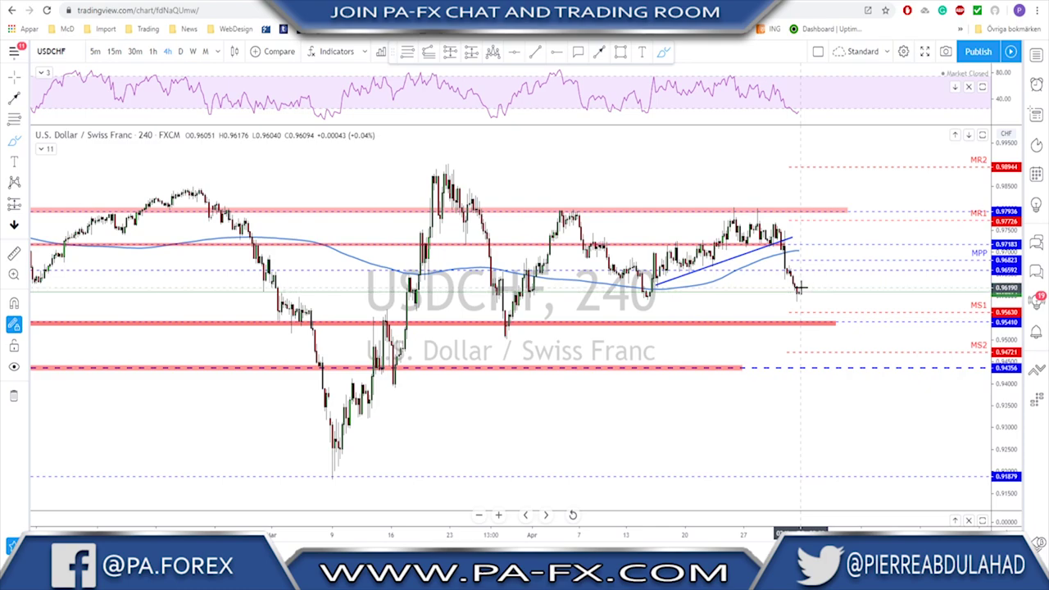
# Sketch two USDCHF scenarios, a decline to about 0.9429 and a bounce from the 0.95410 zone to about 0.9607, and undo each.
pyautogui.moveTo(801, 286); pyautogui.dragTo(822, 321)
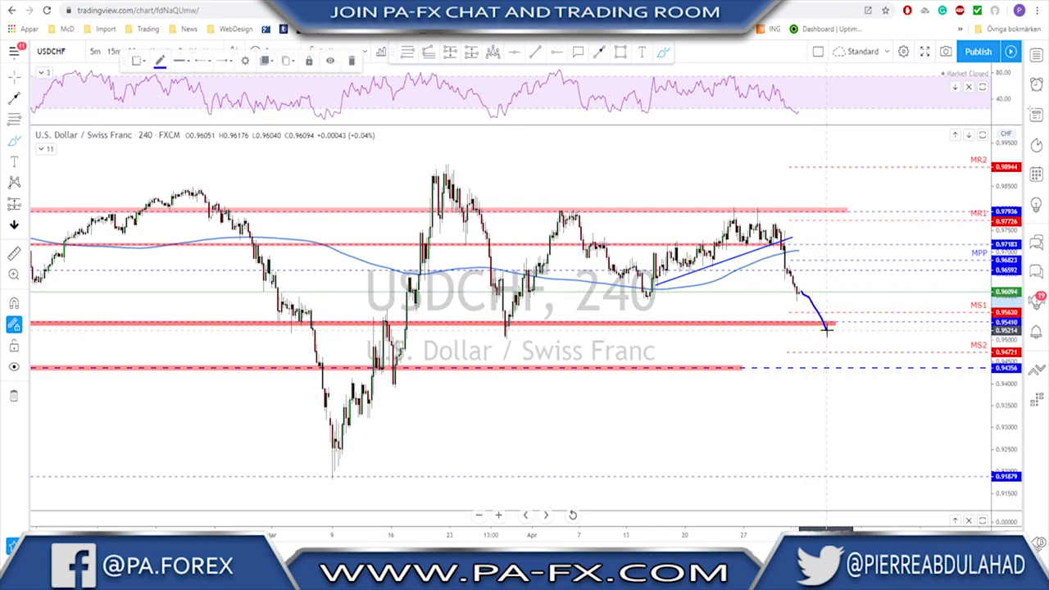
pyautogui.moveTo(837, 330); pyautogui.dragTo(856, 370)
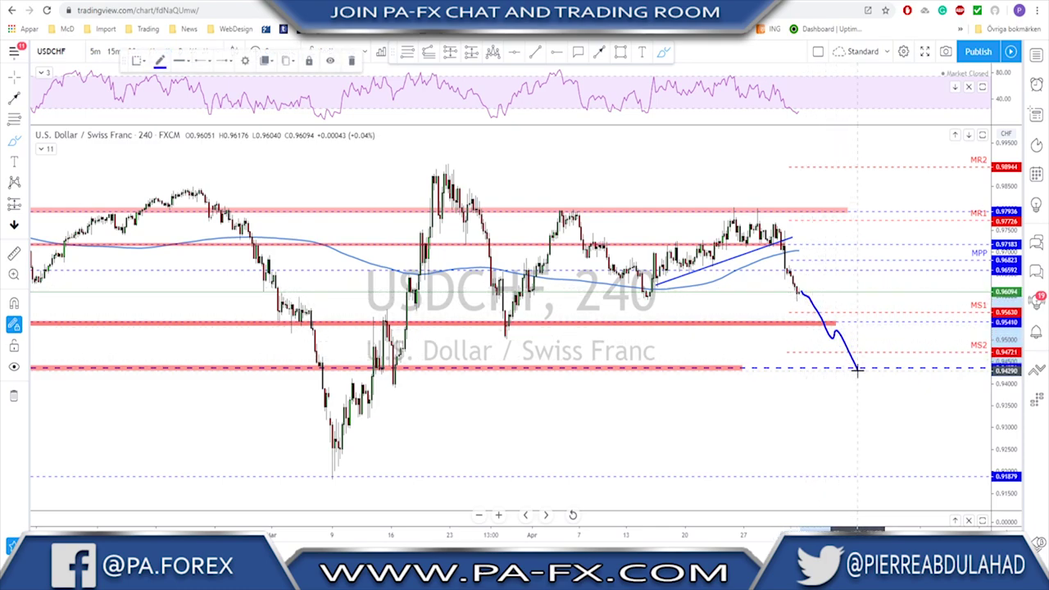
pyautogui.hotkey('ctrl', 'z')
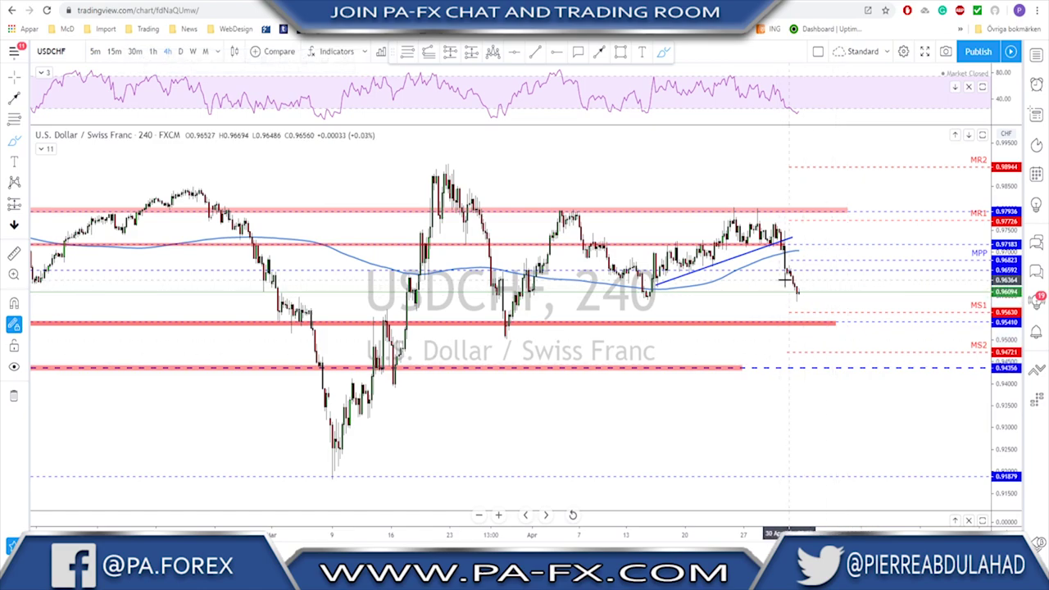
pyautogui.moveTo(793, 283); pyautogui.dragTo(807, 305)
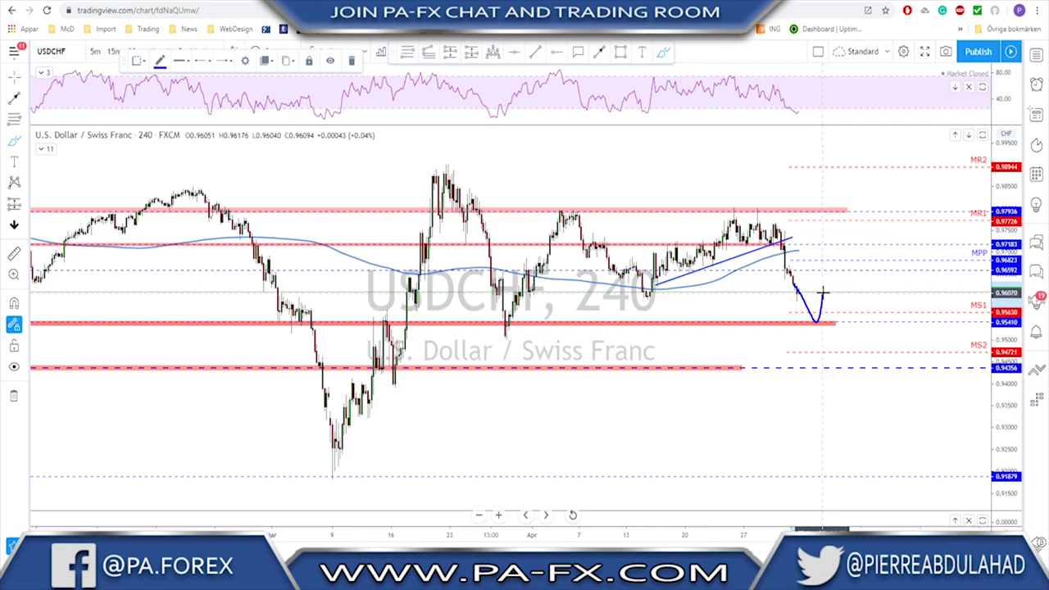
pyautogui.hotkey('ctrl', 'z')
# Trace the USDCHF swings from the March low to a rebound from the 0.95410 zone, circle that turning point, and undo both strokes.
pyautogui.scroll(-3, 800, 297)
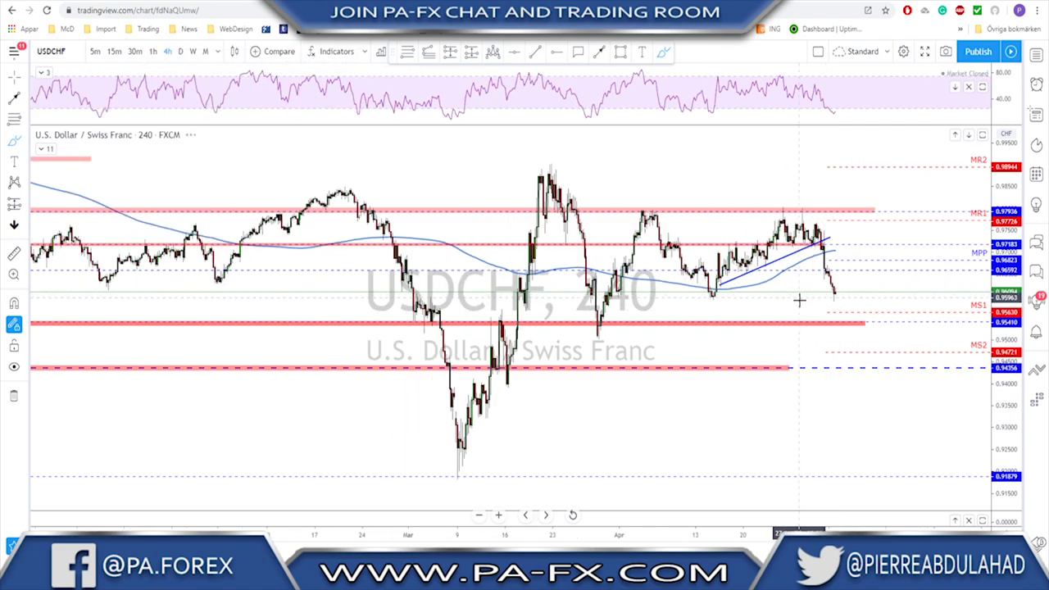
pyautogui.scroll(-3, 798, 299)
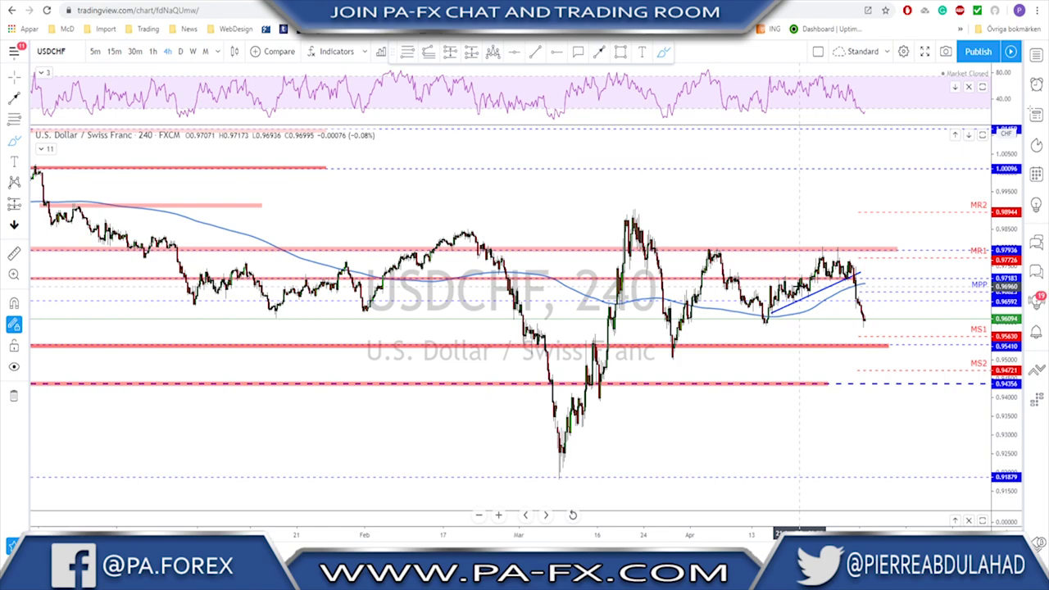
pyautogui.scroll(-2, 697, 329)
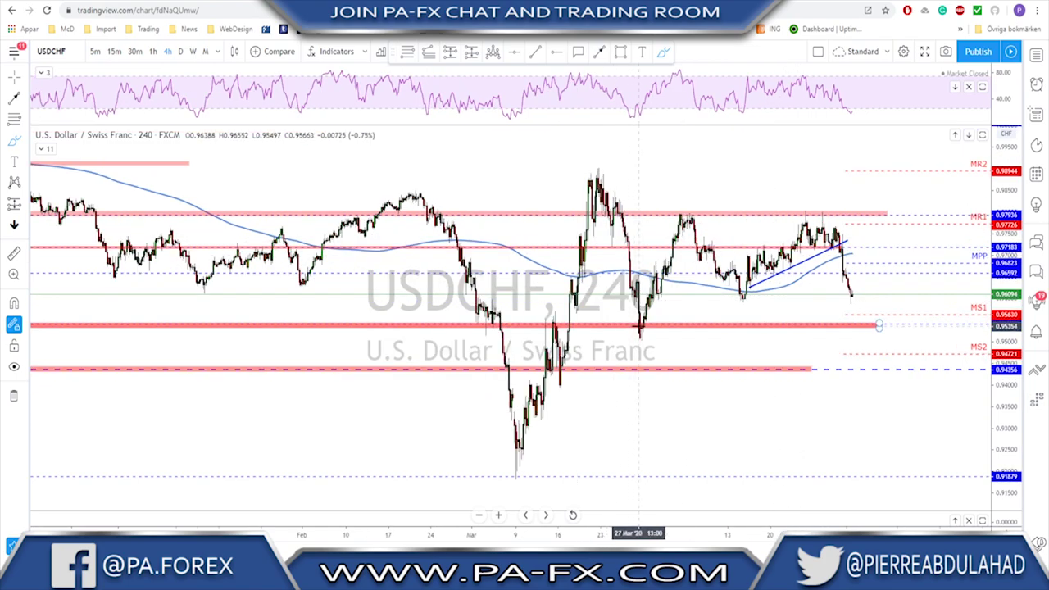
pyautogui.moveTo(564, 471)
pyautogui.mouseDown()
pyautogui.moveTo(602, 377)
pyautogui.moveTo(639, 220)
pyautogui.moveTo(675, 344)
pyautogui.moveTo(711, 254)
pyautogui.moveTo(777, 322)
pyautogui.moveTo(834, 259)
pyautogui.moveTo(874, 334)
pyautogui.moveTo(887, 262)
pyautogui.mouseUp()
pyautogui.moveTo(873, 338); pyautogui.dragTo(889, 346)
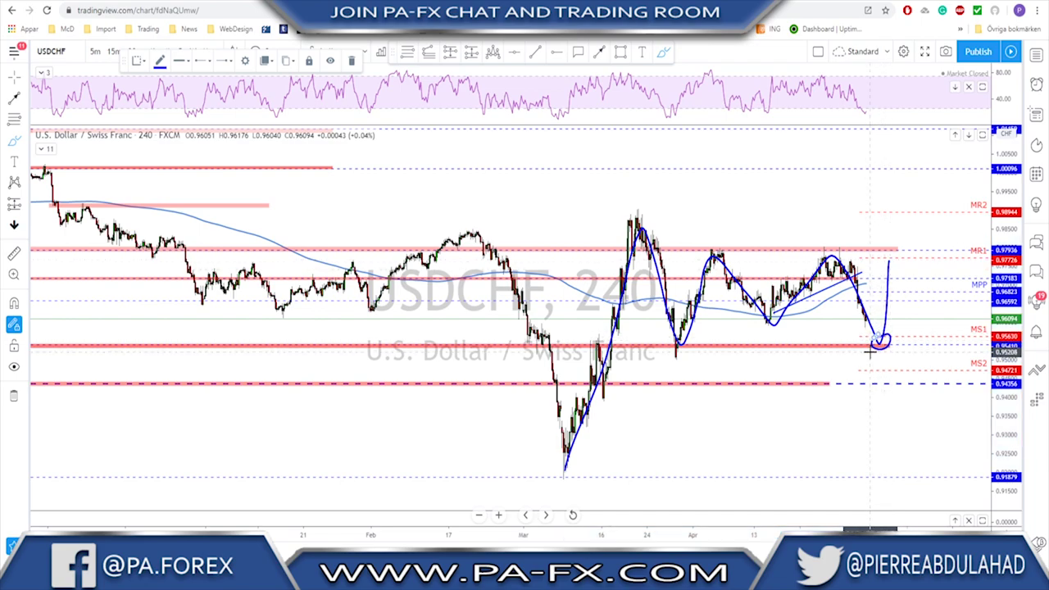
pyautogui.hotkey('ctrl', 'z')
pyautogui.hotkey('ctrl', 'z')
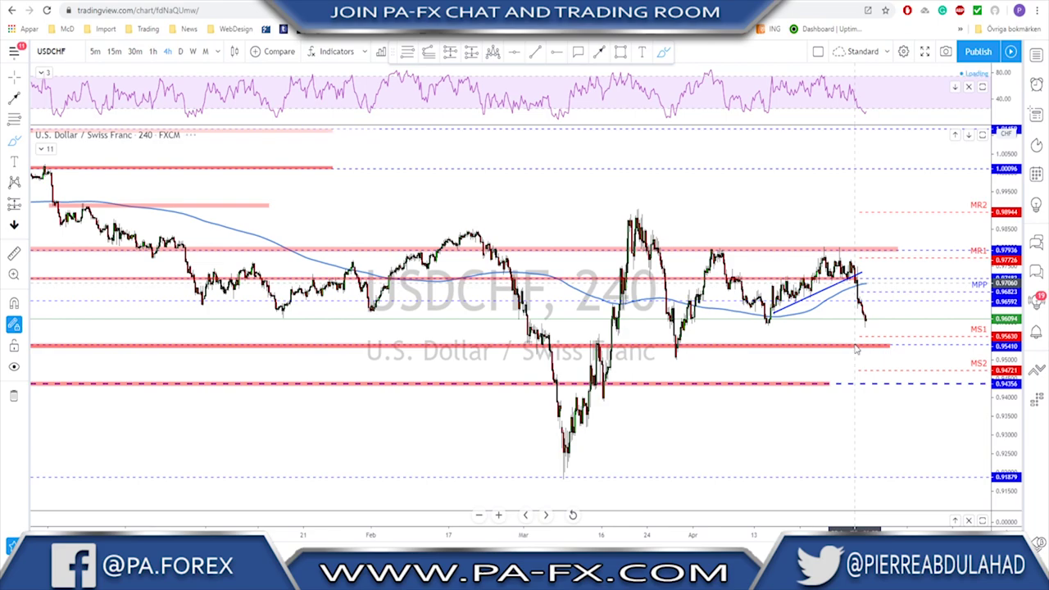
# Switch to the USDCAD 4-hour chart.
pyautogui.press('space')
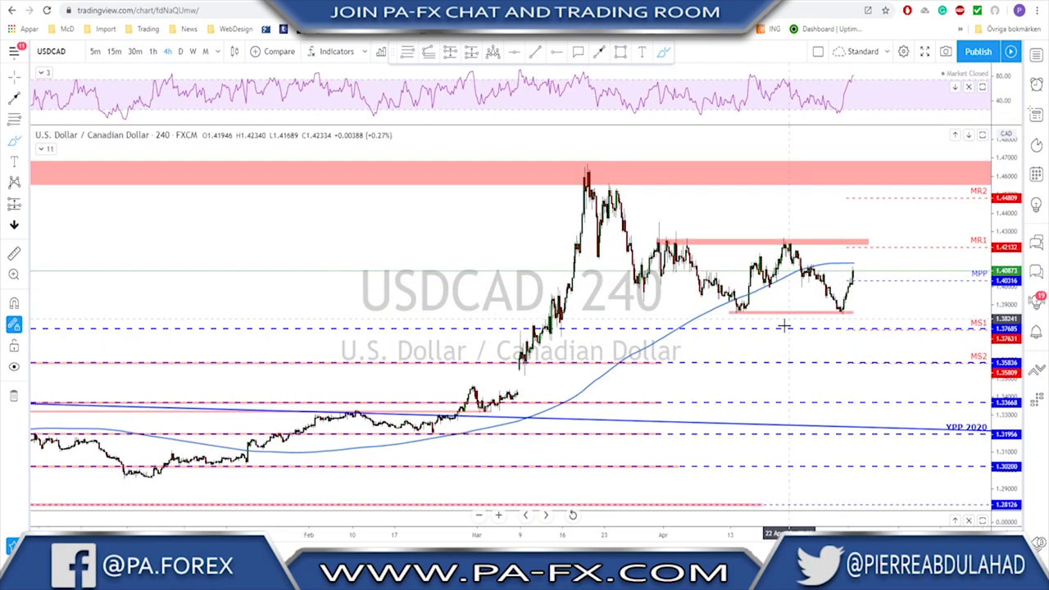
# Trace the USDCAD swings across the April range, add a projected drop back from resistance, and outline the range's upper and lower boundaries.
pyautogui.scroll(3, 693, 334)
pyautogui.moveTo(596, 244)
pyautogui.mouseDown()
pyautogui.moveTo(698, 326)
pyautogui.moveTo(750, 252)
pyautogui.moveTo(799, 312)
pyautogui.moveTo(819, 309)
pyautogui.moveTo(835, 262)
pyautogui.mouseUp()
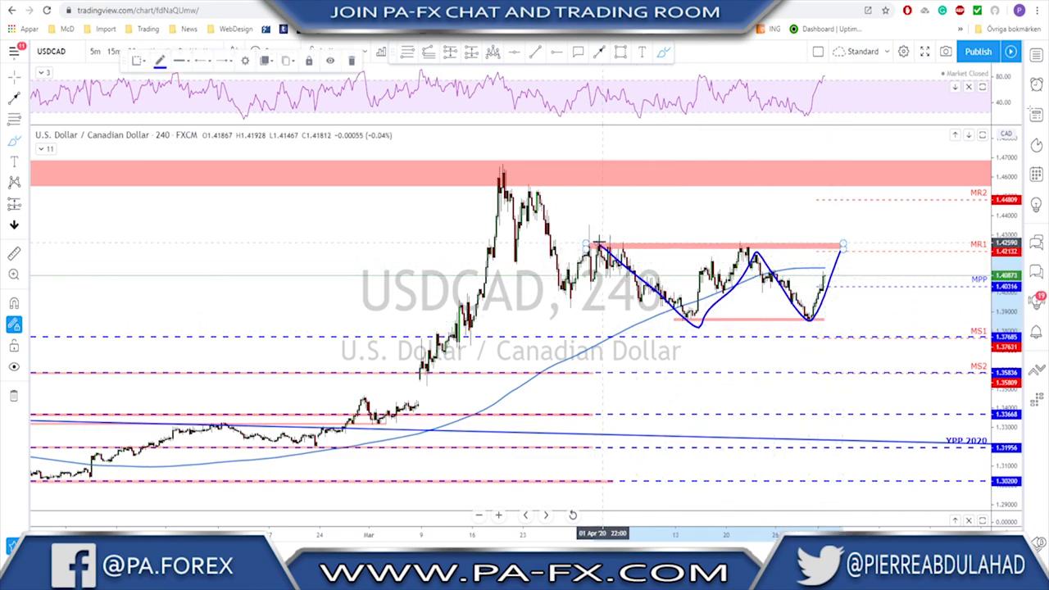
pyautogui.moveTo(583, 244)
pyautogui.mouseDown()
pyautogui.moveTo(857, 240)
pyautogui.moveTo(856, 293)
pyautogui.moveTo(878, 329)
pyautogui.mouseUp()
pyautogui.moveTo(650, 323); pyautogui.dragTo(889, 324)
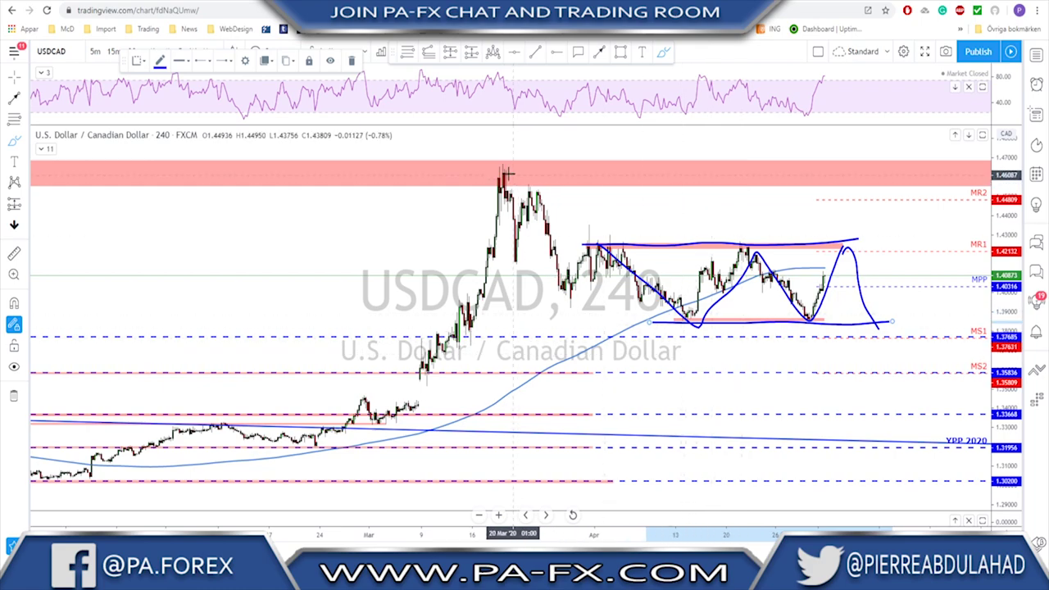
# Trace the USDCAD decline from the March high to the mid-April low, and undo all the freehand strokes.
pyautogui.click(503, 173)
pyautogui.moveTo(503, 173)
pyautogui.mouseDown()
pyautogui.moveTo(575, 284)
pyautogui.moveTo(604, 247)
pyautogui.moveTo(695, 316)
pyautogui.mouseUp()
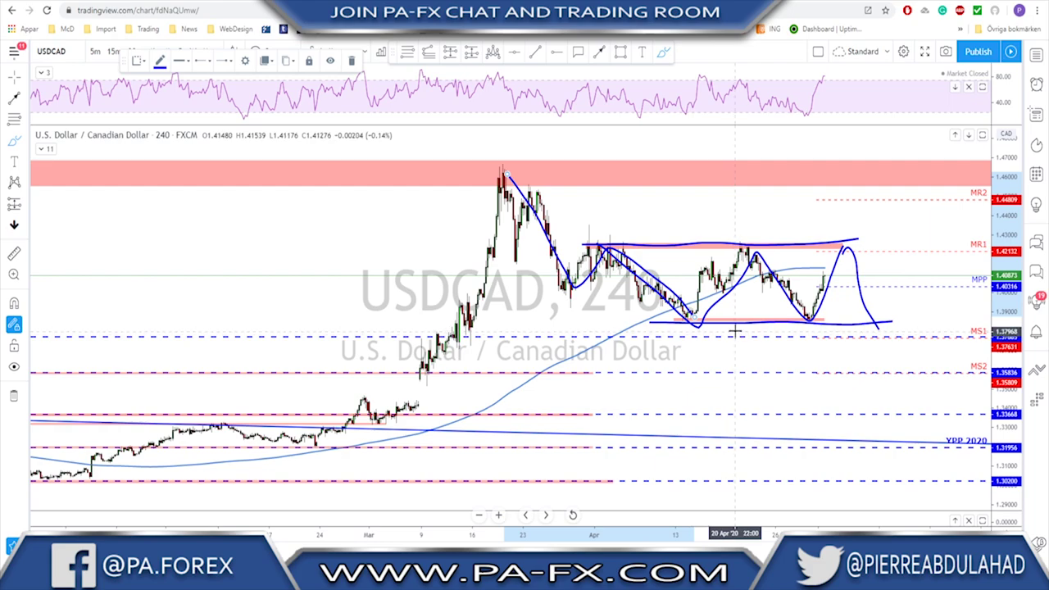
pyautogui.hotkey('ctrl', 'z')
pyautogui.hotkey('ctrl', 'z')
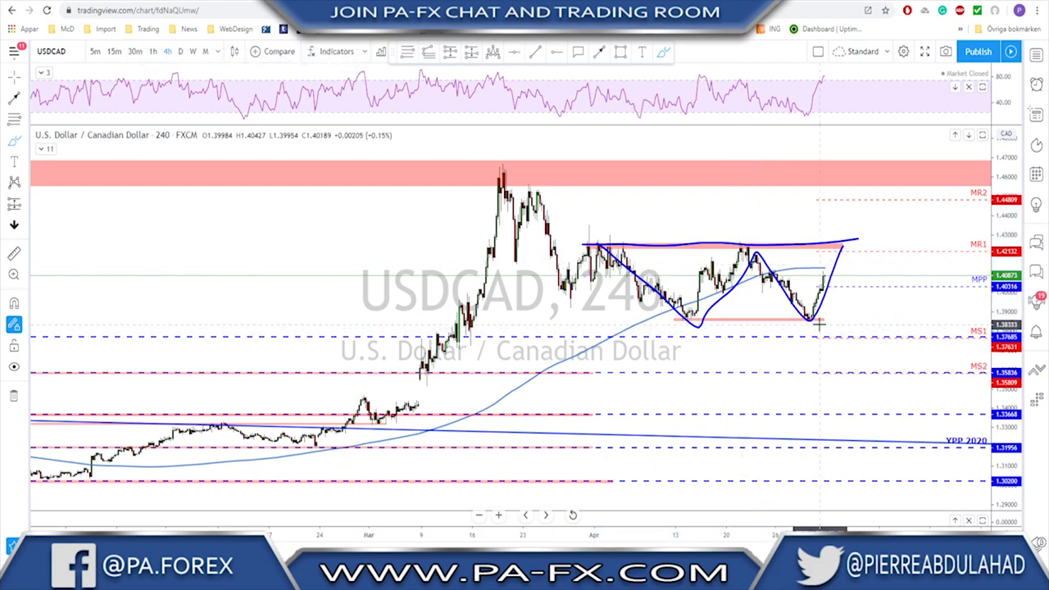
pyautogui.hotkey('ctrl', 'z')
pyautogui.hotkey('ctrl', 'z')
# Sketch a USDCAD breakdown below the April lows to about 1.35, underline those lows, circle the 9 March gap, and remove the strokes.
pyautogui.moveTo(825, 273); pyautogui.dragTo(848, 333)
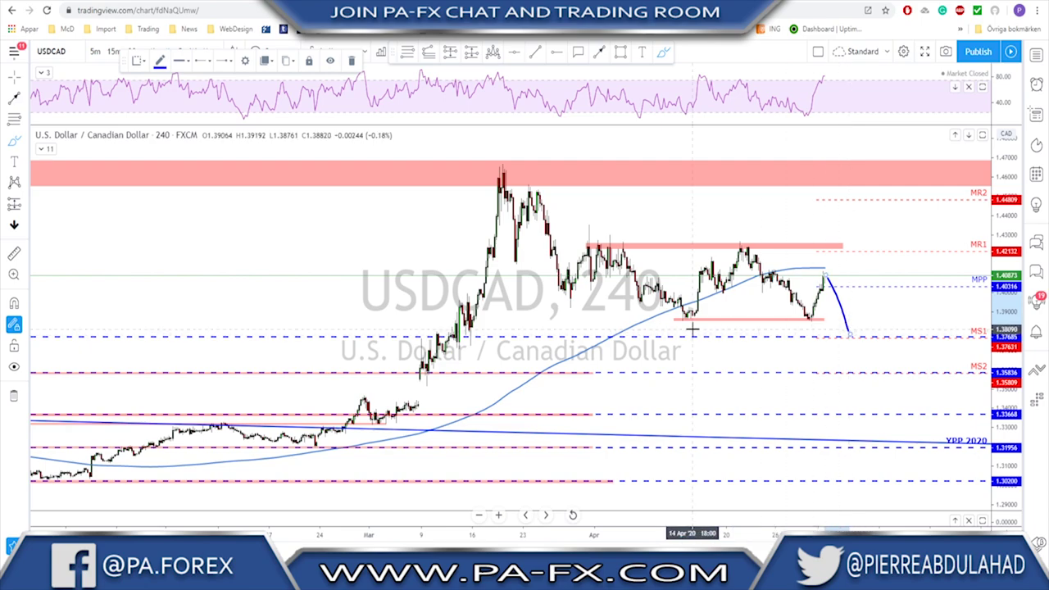
pyautogui.moveTo(672, 321)
pyautogui.mouseDown()
pyautogui.moveTo(846, 317)
pyautogui.moveTo(852, 337)
pyautogui.moveTo(860, 317)
pyautogui.moveTo(885, 366)
pyautogui.mouseUp()
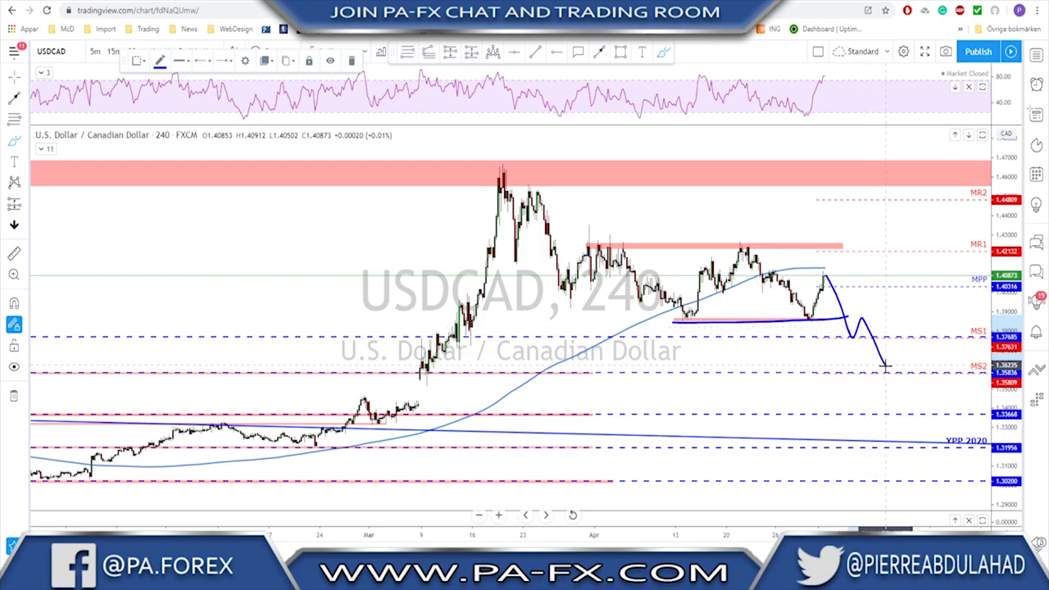
pyautogui.moveTo(417, 369); pyautogui.dragTo(415, 372)
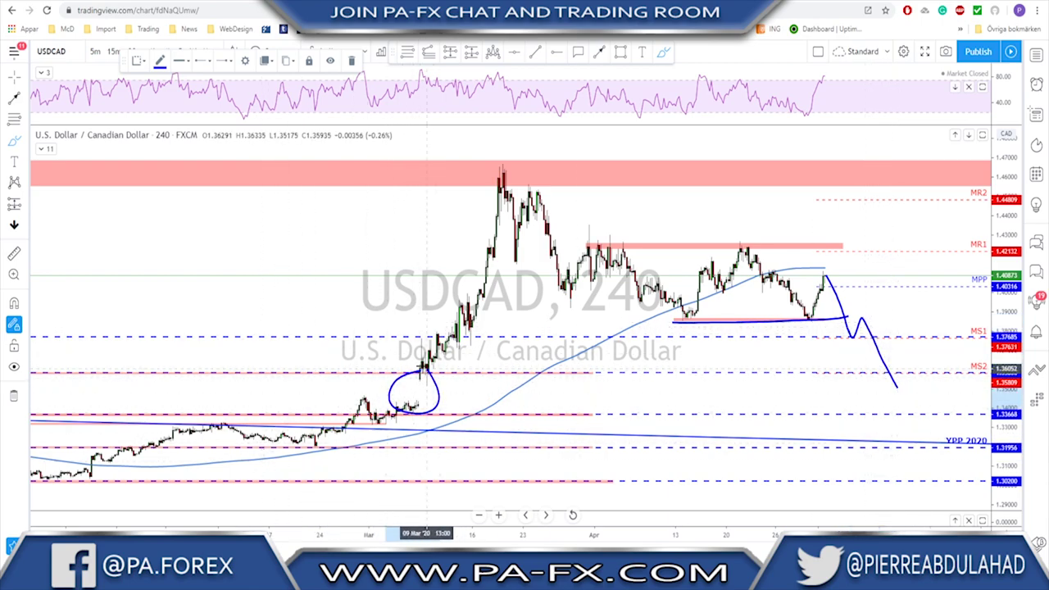
pyautogui.press('Delete')
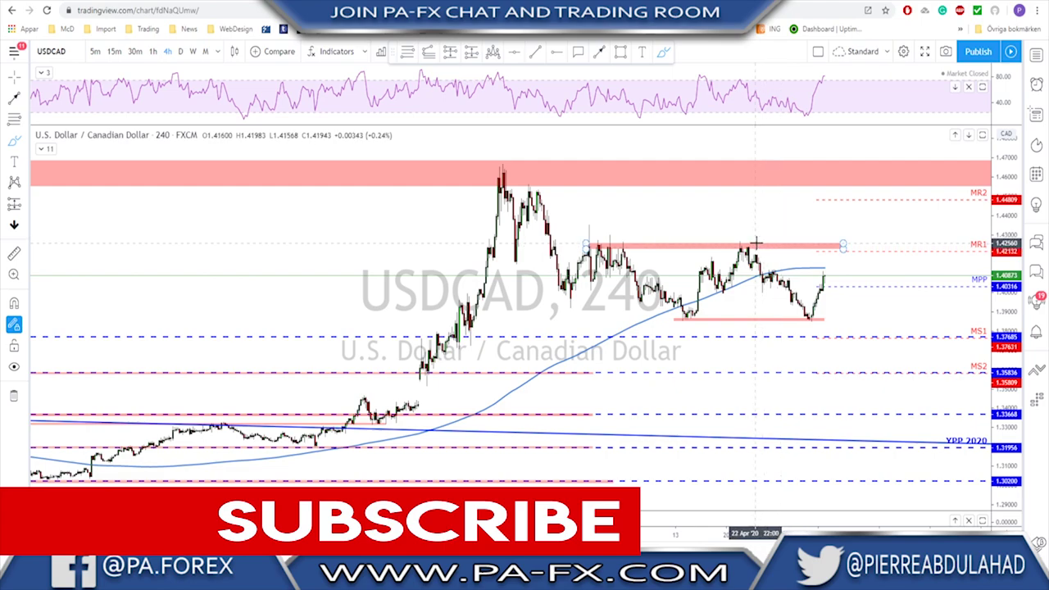
# Circle the late-April USDCAD high, sketch a decline to about 1.38 with a line at the recent low, and undo the strokes.
pyautogui.moveTo(747, 236)
pyautogui.mouseDown()
pyautogui.moveTo(728, 243)
pyautogui.moveTo(747, 237)
pyautogui.mouseUp()
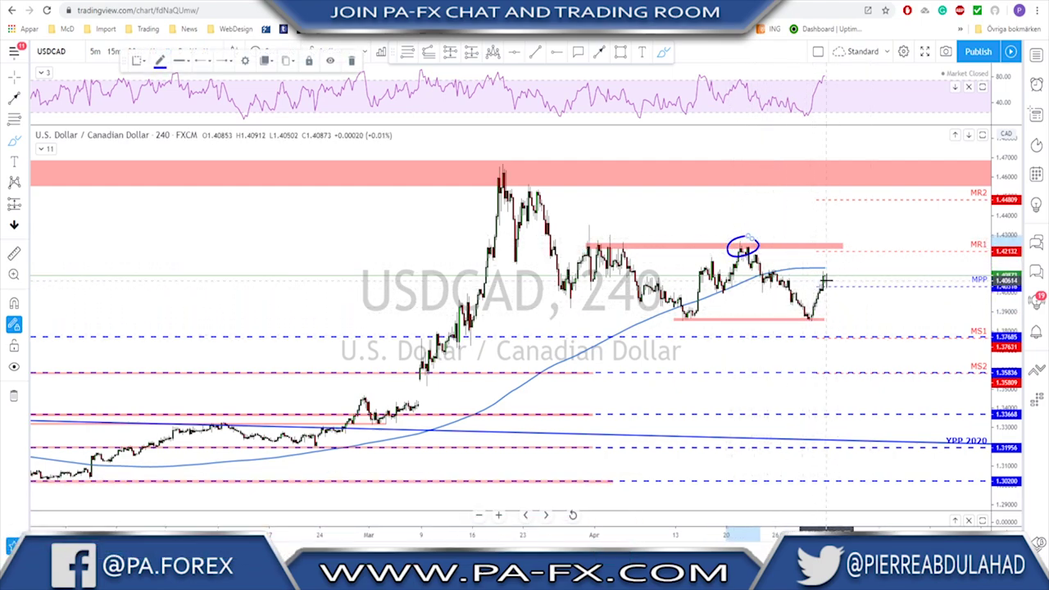
pyautogui.moveTo(826, 277)
pyautogui.mouseDown()
pyautogui.moveTo(834, 331)
pyautogui.moveTo(800, 318)
pyautogui.moveTo(880, 322)
pyautogui.mouseUp()
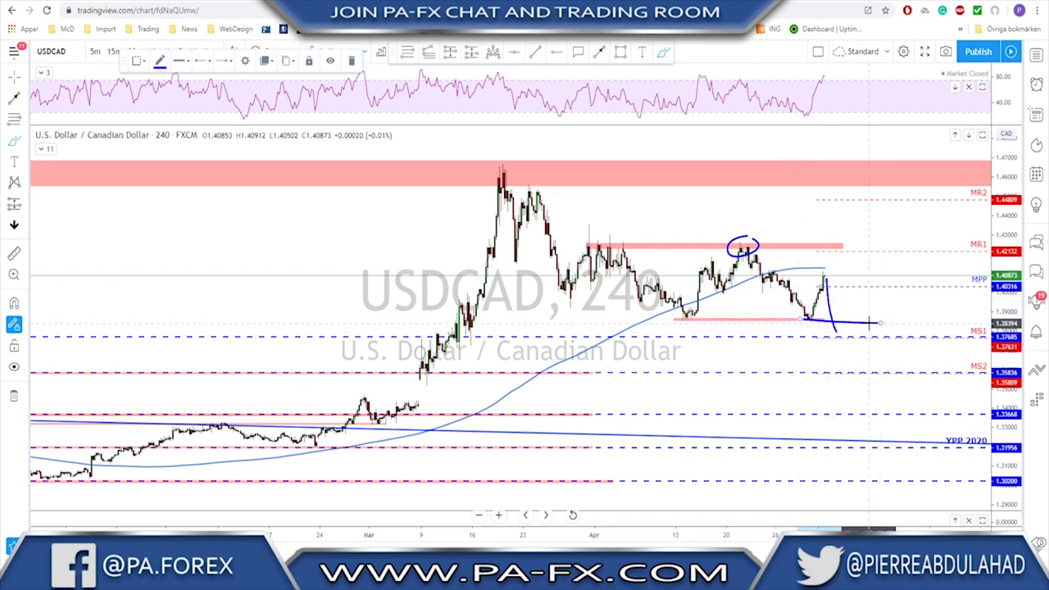
pyautogui.hotkey('ctrl', 'z')
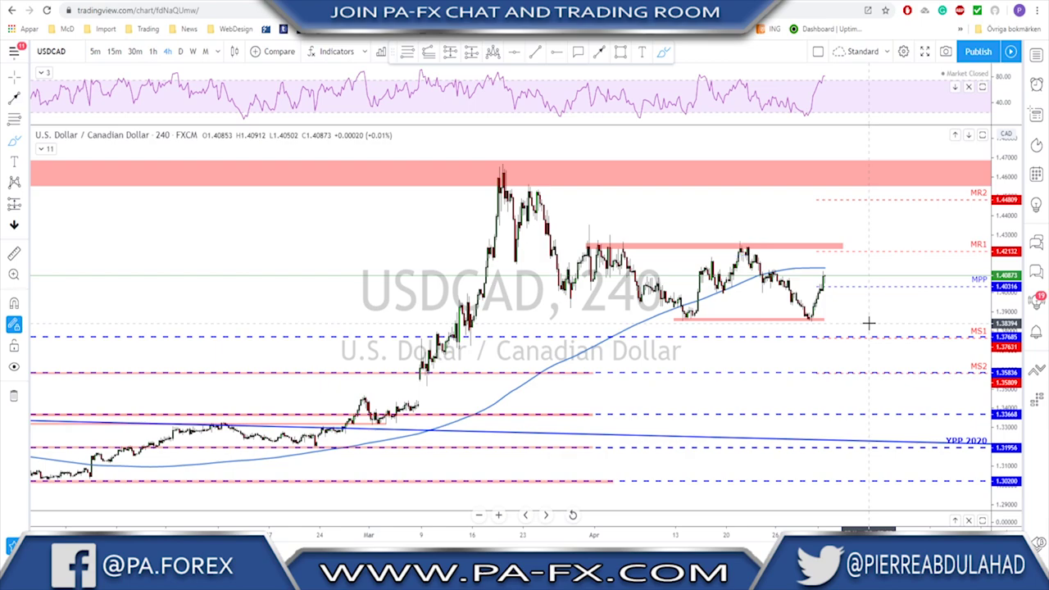
# Switch to the AUDUSD chart on the daily timeframe.
pyautogui.press('Down')
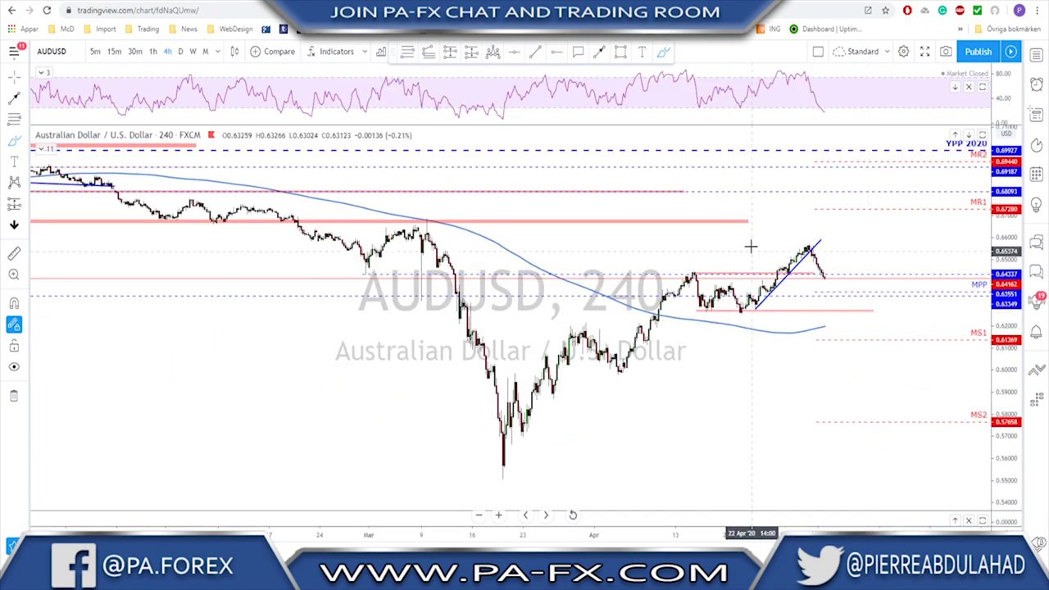
pyautogui.click(180, 51)
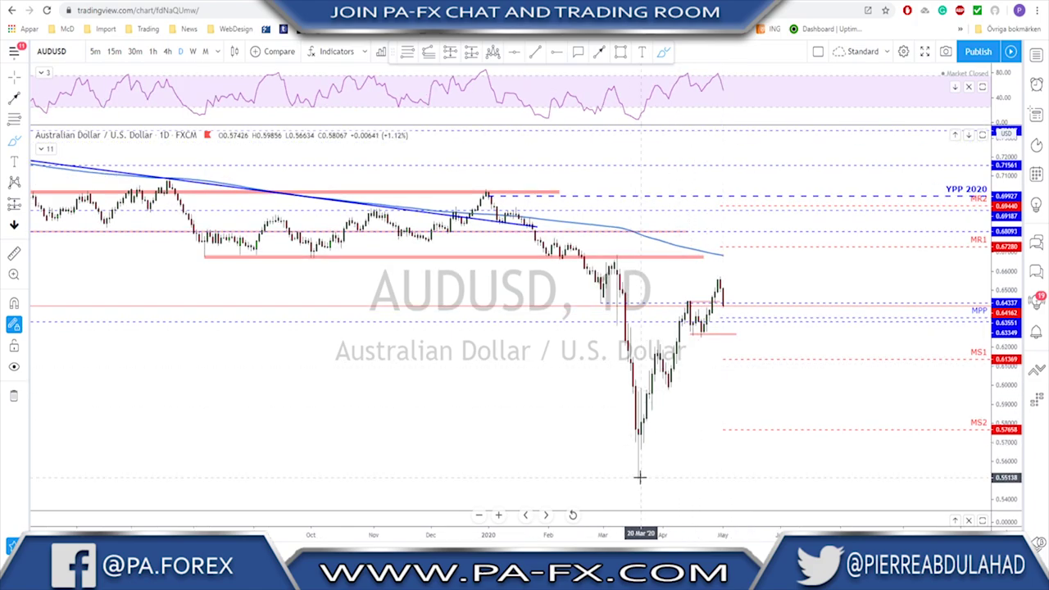
# Trace the AUDUSD upswings from the March low to the late-April high, and delete the stroke.
pyautogui.click(639, 474)
pyautogui.click(659, 360)
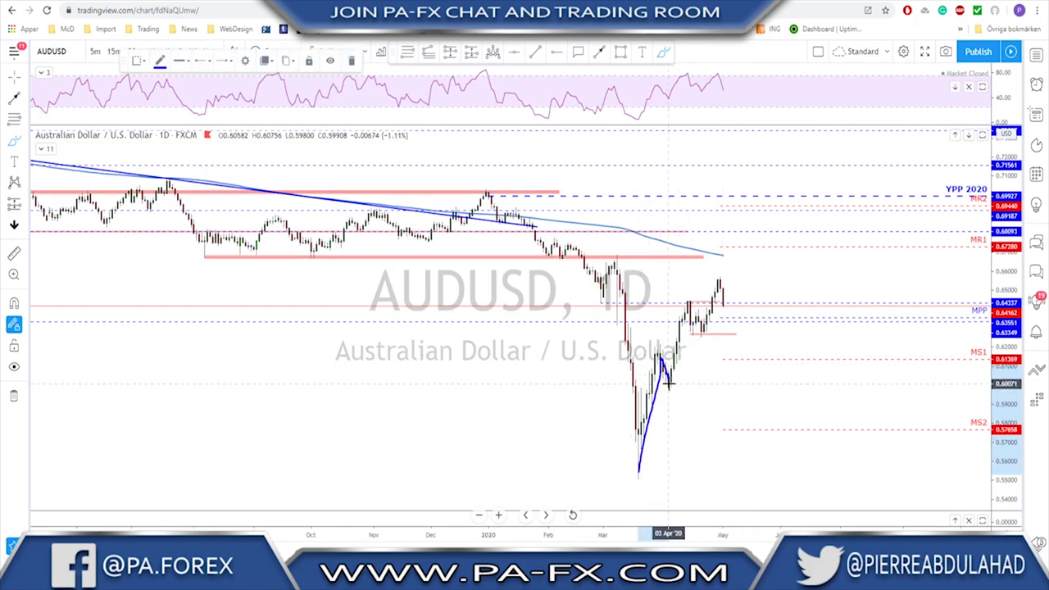
pyautogui.click(669, 385)
pyautogui.click(695, 307)
pyautogui.click(701, 331)
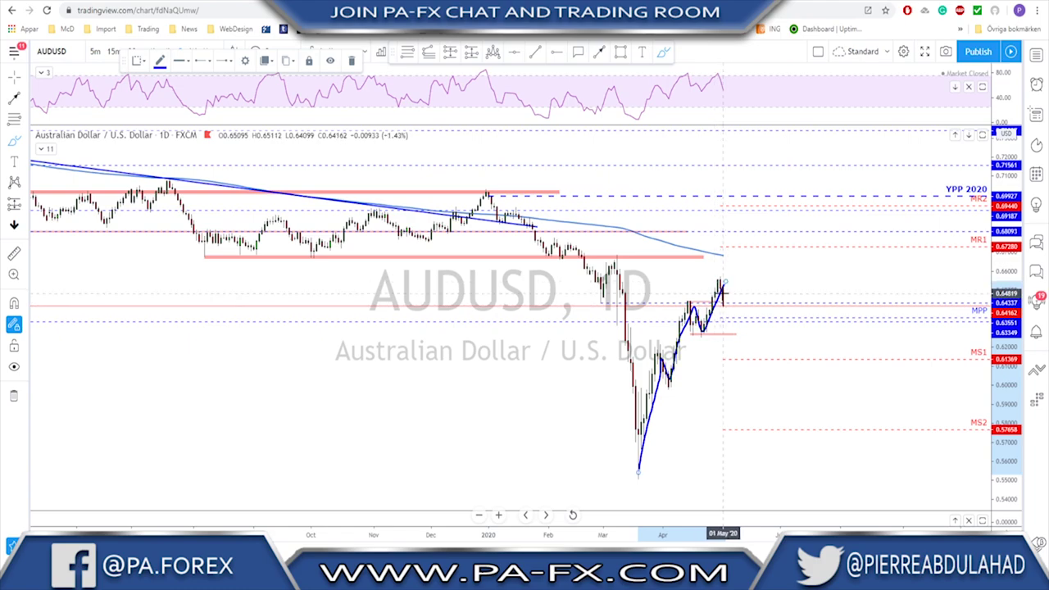
pyautogui.press('Delete')
# Circle the late-April AUDUSD low, sketch a dip to that level with a rebound to about 0.6600, and delete the path.
pyautogui.scroll(1, 721, 305)
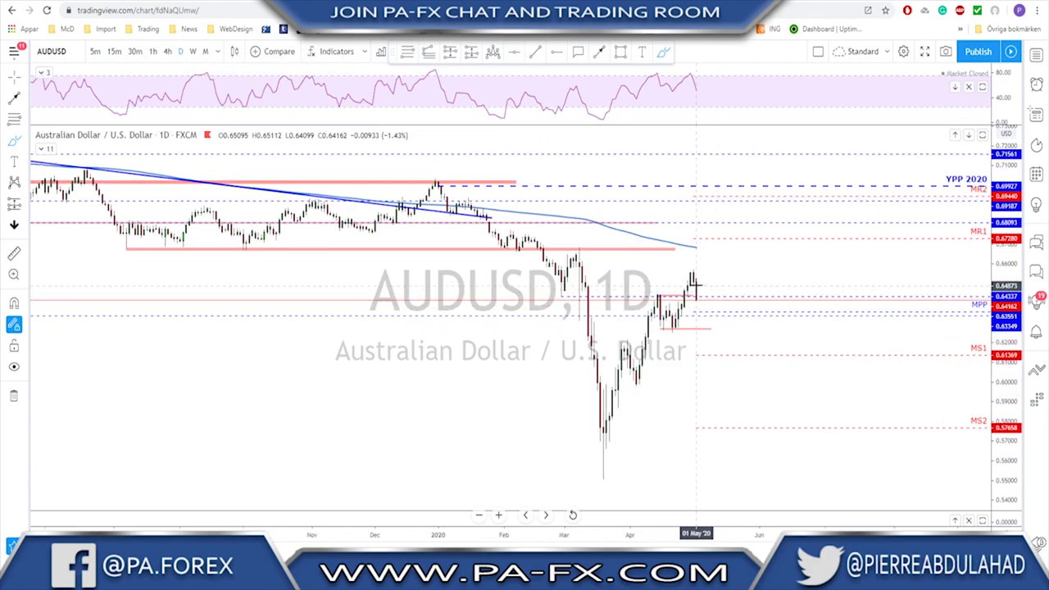
pyautogui.scroll(1, 696, 284)
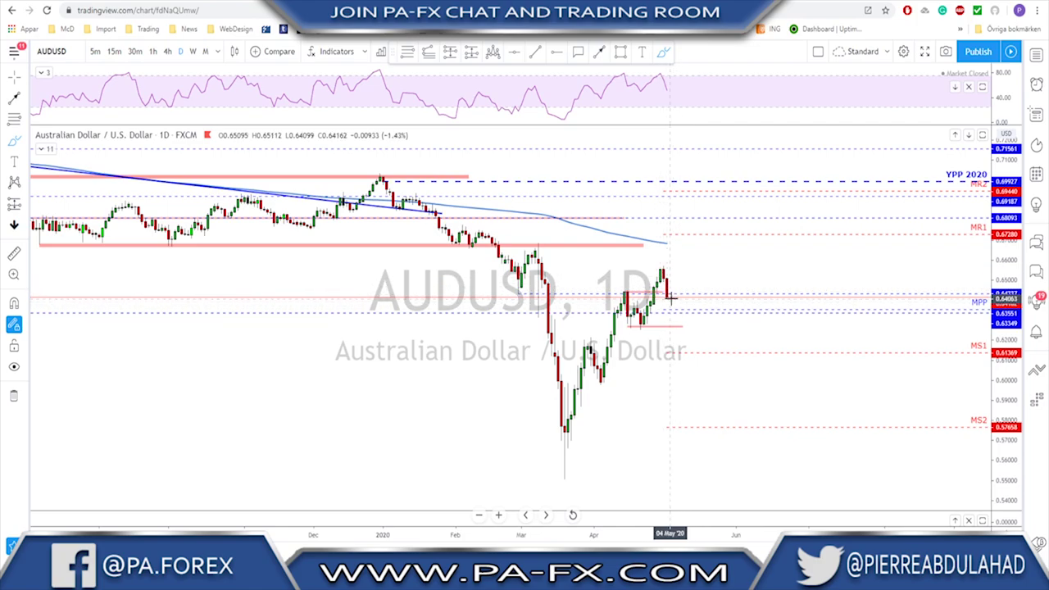
pyautogui.click(651, 319)
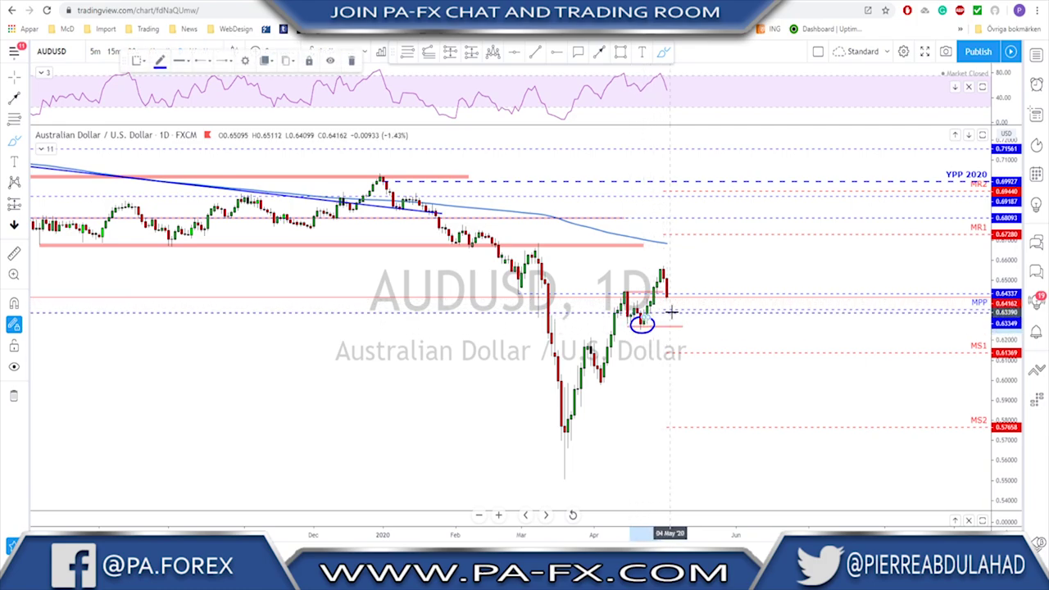
pyautogui.moveTo(666, 283)
pyautogui.mouseDown()
pyautogui.moveTo(675, 326)
pyautogui.moveTo(694, 272)
pyautogui.mouseUp()
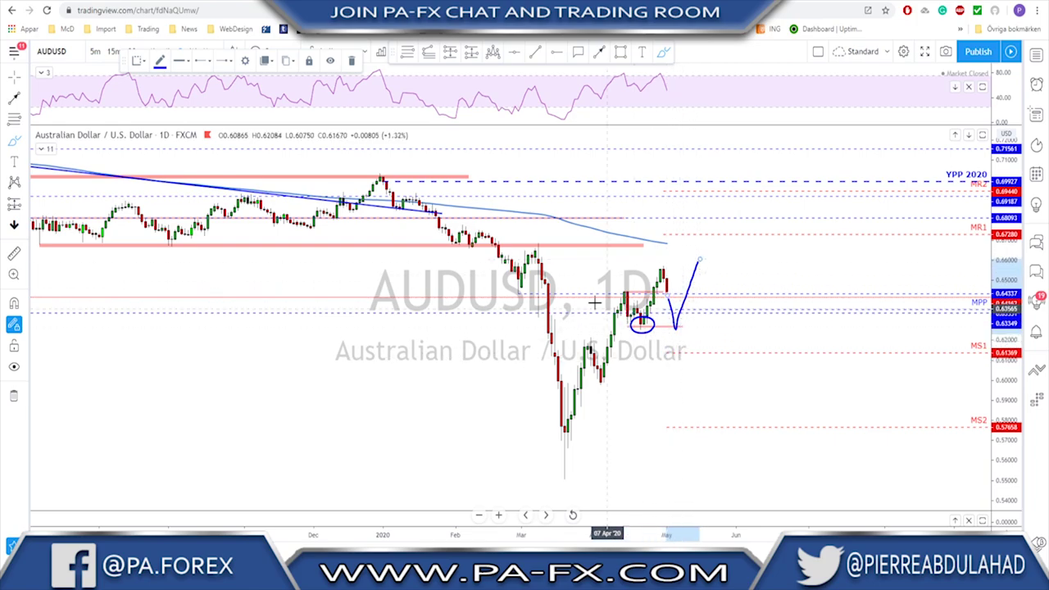
pyautogui.press('Delete')
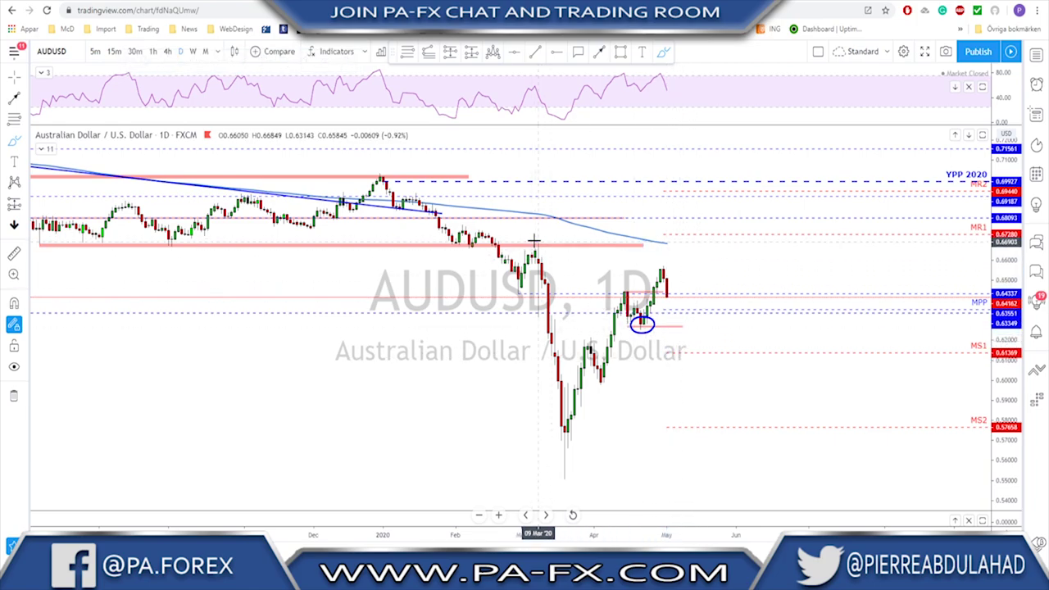
# Circle the 9 March AUDUSD high at the resistance zone, and undo both circles.
pyautogui.moveTo(541, 239); pyautogui.dragTo(532, 241)
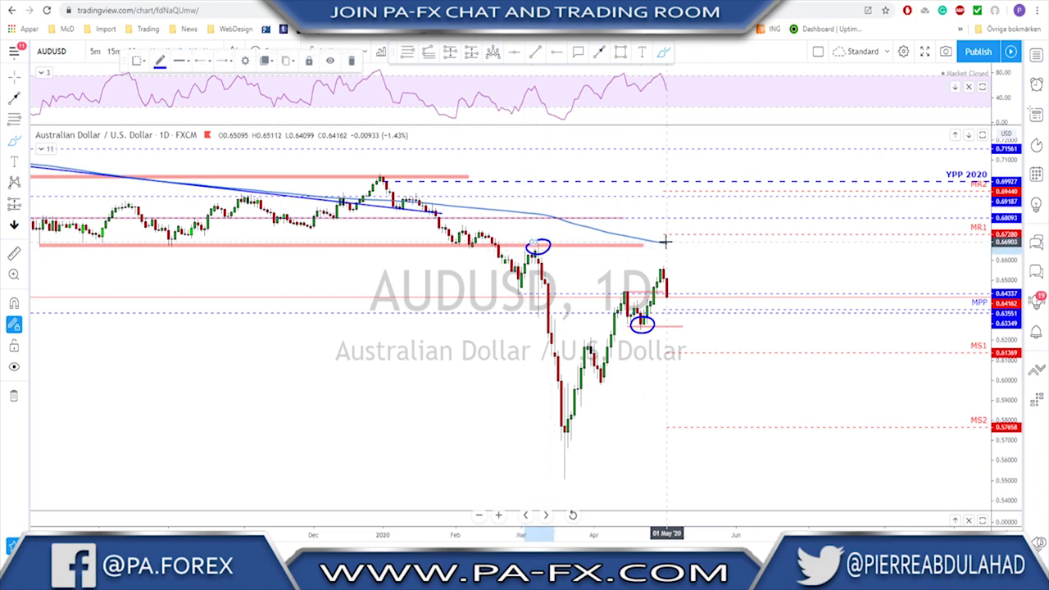
pyautogui.hotkey('ctrl', 'z')
pyautogui.hotkey('ctrl', 'z')
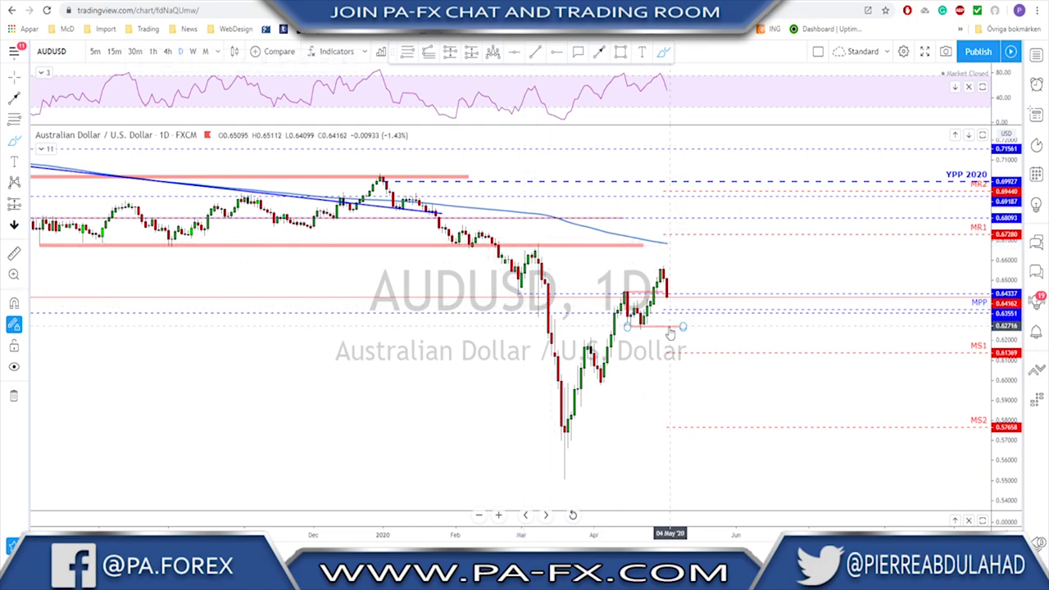
# Trace the AUDUSD swings from the March low, sketch a rebound to about 0.6580 and a breakdown to about 0.5994, and remove the strokes.
pyautogui.moveTo(561, 451)
pyautogui.mouseDown()
pyautogui.moveTo(567, 414)
pyautogui.moveTo(629, 293)
pyautogui.moveTo(643, 328)
pyautogui.moveTo(666, 270)
pyautogui.moveTo(673, 326)
pyautogui.moveTo(632, 328)
pyautogui.moveTo(702, 264)
pyautogui.mouseUp()
pyautogui.moveTo(663, 318)
pyautogui.mouseDown()
pyautogui.moveTo(670, 340)
pyautogui.moveTo(678, 328)
pyautogui.moveTo(693, 379)
pyautogui.mouseUp()
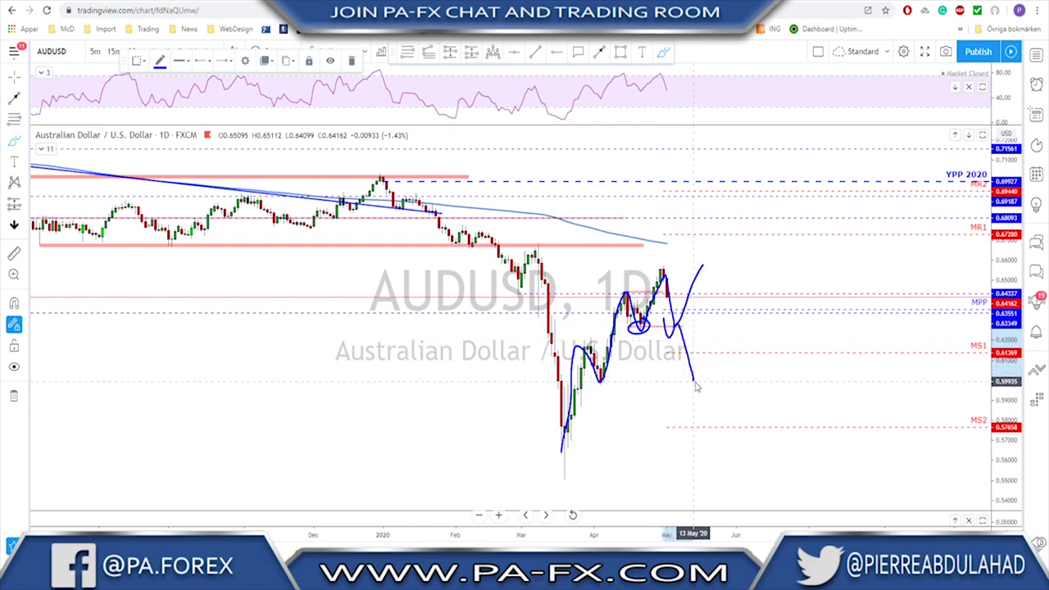
pyautogui.press('Delete')
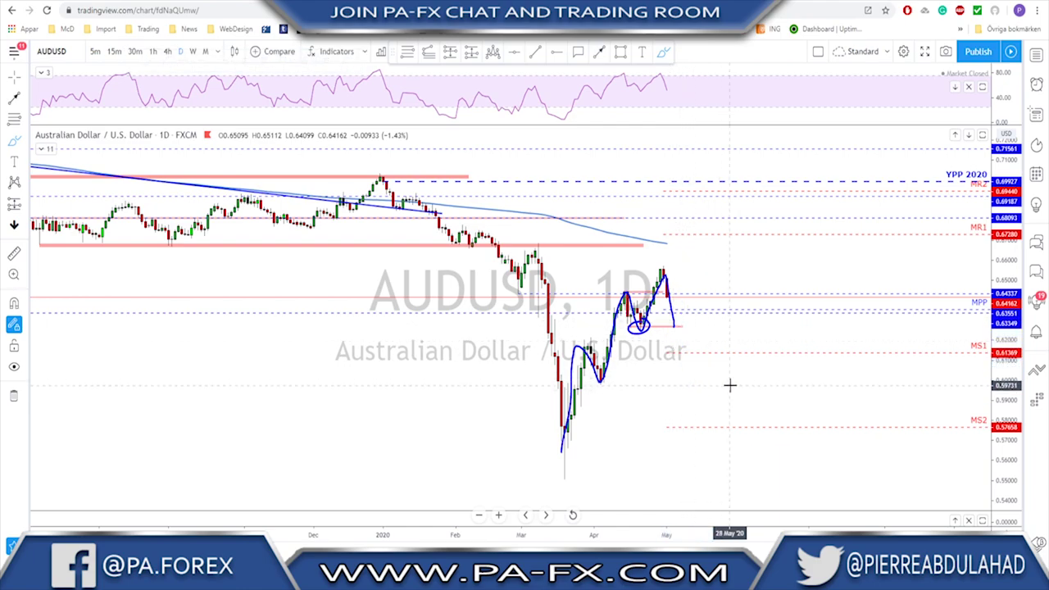
pyautogui.hotkey('ctrl', 'z')
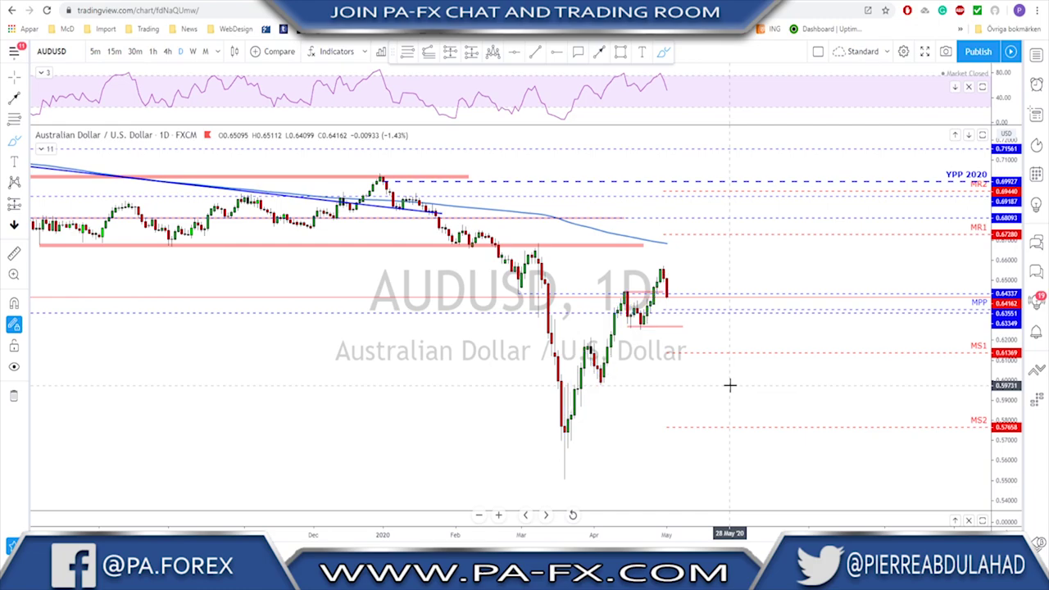
# Switch the AUDUSD chart to the 1-hour timeframe and show the price action back to mid-April.
pyautogui.click(167, 50)
pyautogui.click(152, 51)
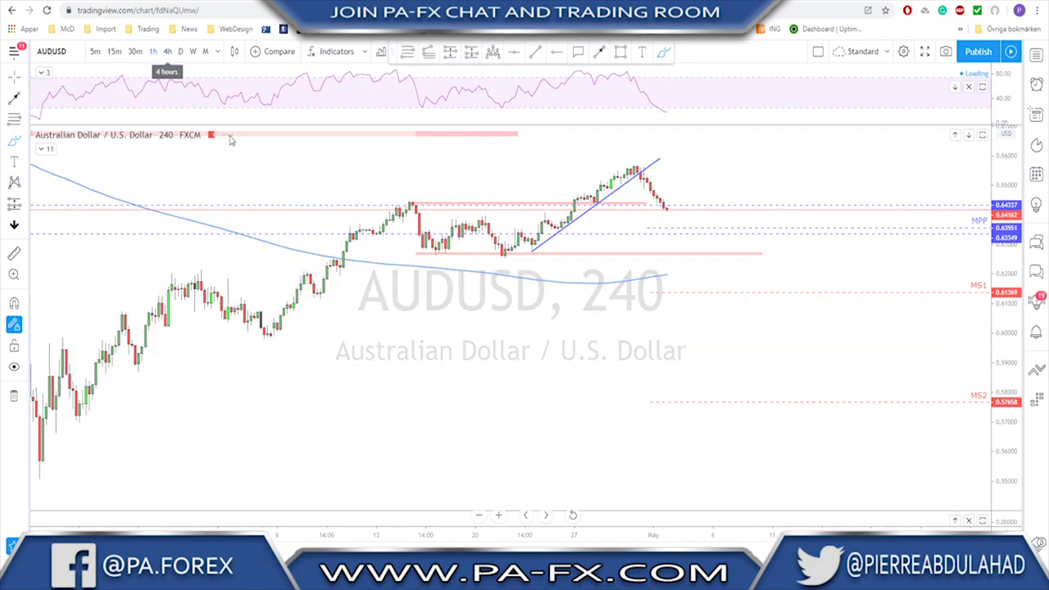
pyautogui.scroll(-5, 836, 320)
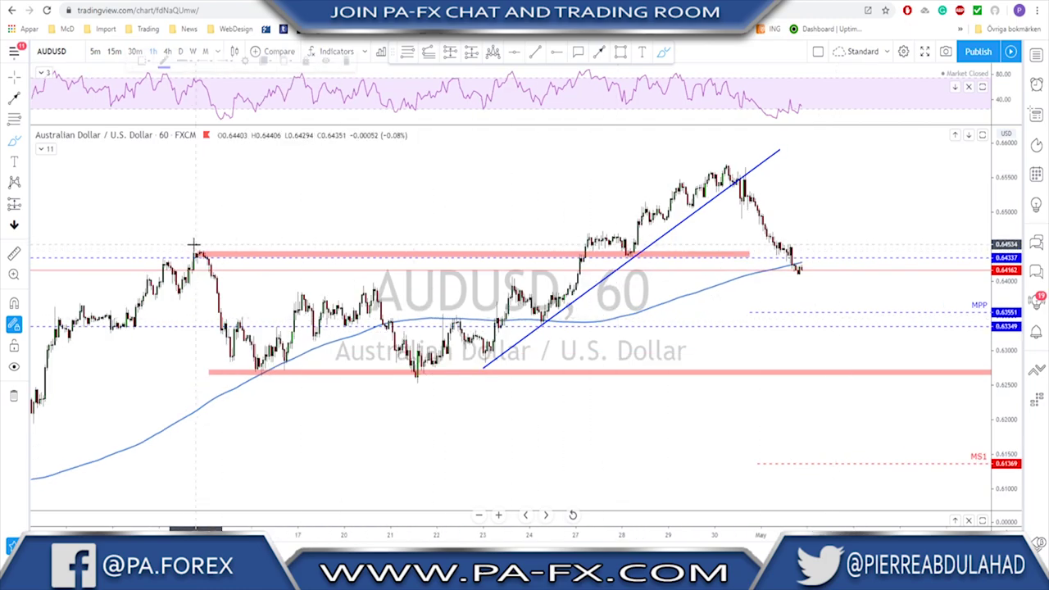
# Circle the mid-April high and 28 April low at the AUDUSD zone near 0.6440, and extend that zone beyond the latest candles.
pyautogui.moveTo(194, 244); pyautogui.dragTo(188, 248)
pyautogui.moveTo(639, 250)
pyautogui.mouseDown()
pyautogui.moveTo(607, 254)
pyautogui.moveTo(637, 248)
pyautogui.mouseUp()
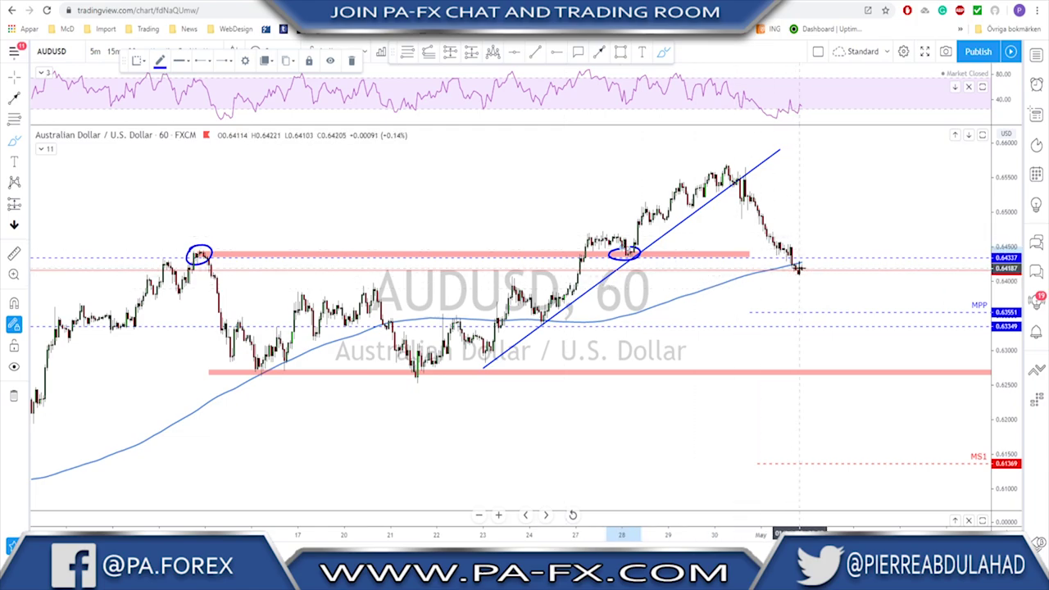
pyautogui.moveTo(748, 255); pyautogui.dragTo(840, 254)
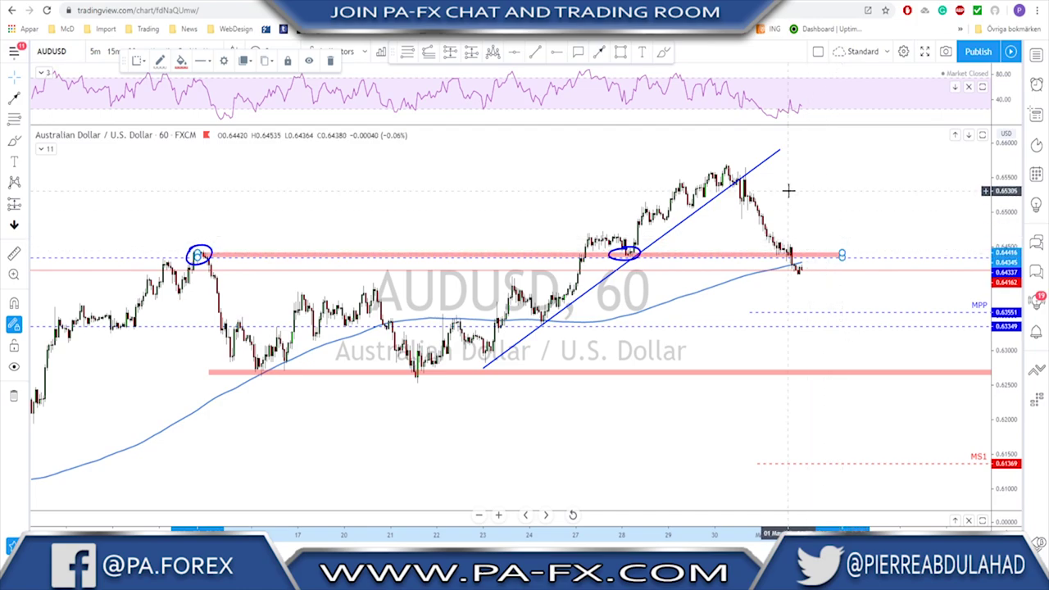
# Sketch an AUDUSD rally back through the zone to about 0.6569, and undo the path, the zone extension and both circles.
pyautogui.click(663, 52)
pyautogui.moveTo(796, 272); pyautogui.dragTo(835, 165)
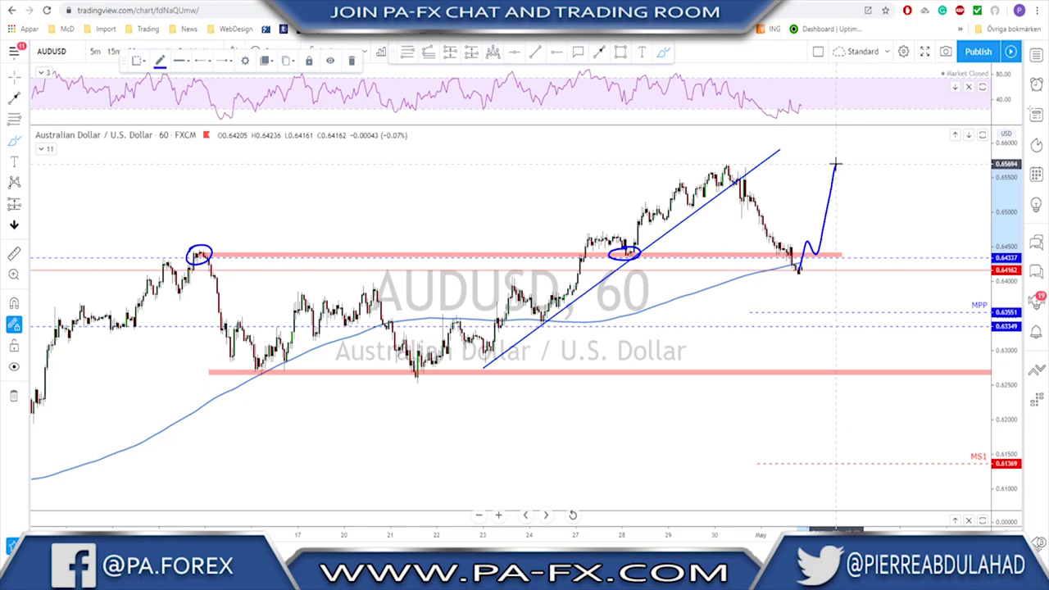
pyautogui.hotkey('ctrl', 'z')
pyautogui.hotkey('ctrl', 'z')
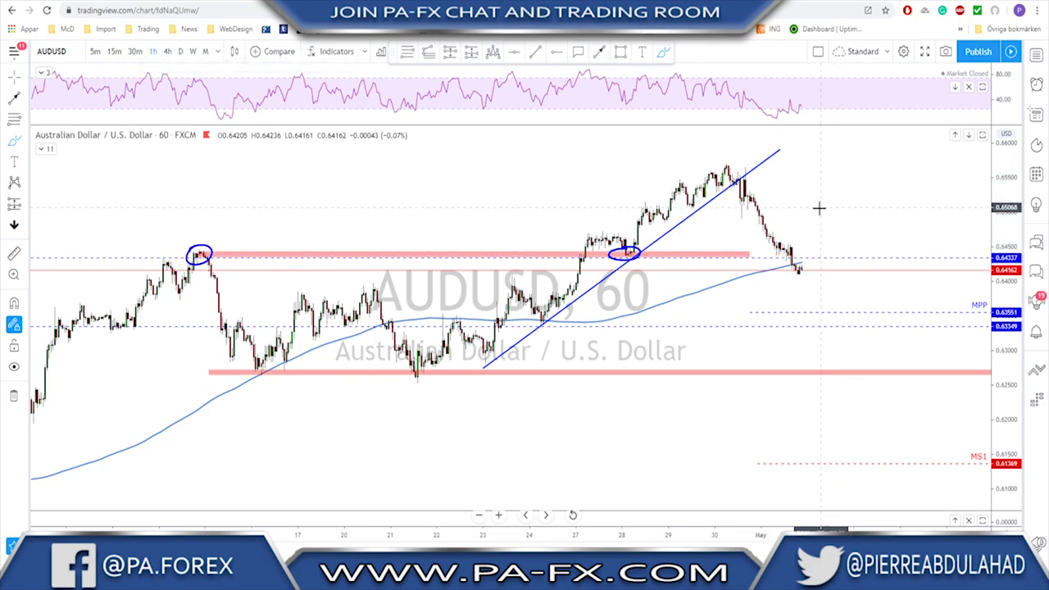
pyautogui.hotkey('ctrl', 'z')
pyautogui.hotkey('ctrl', 'z')
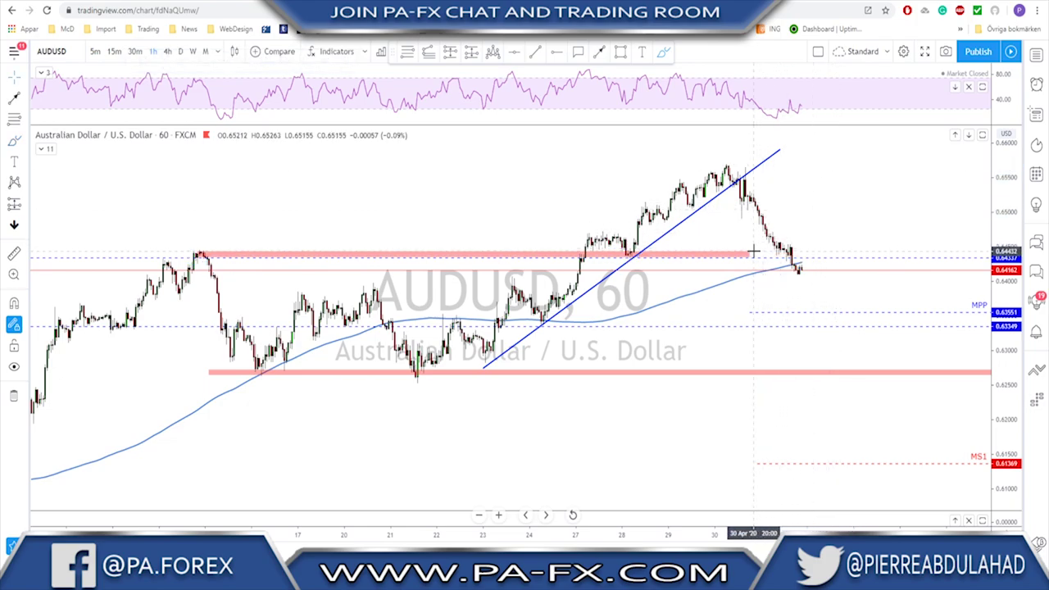
# Extend the upper AUDUSD zone beyond the latest candles and raise its top edge to about 0.64466.
pyautogui.click(748, 254)
pyautogui.moveTo(749, 254); pyautogui.dragTo(847, 254)
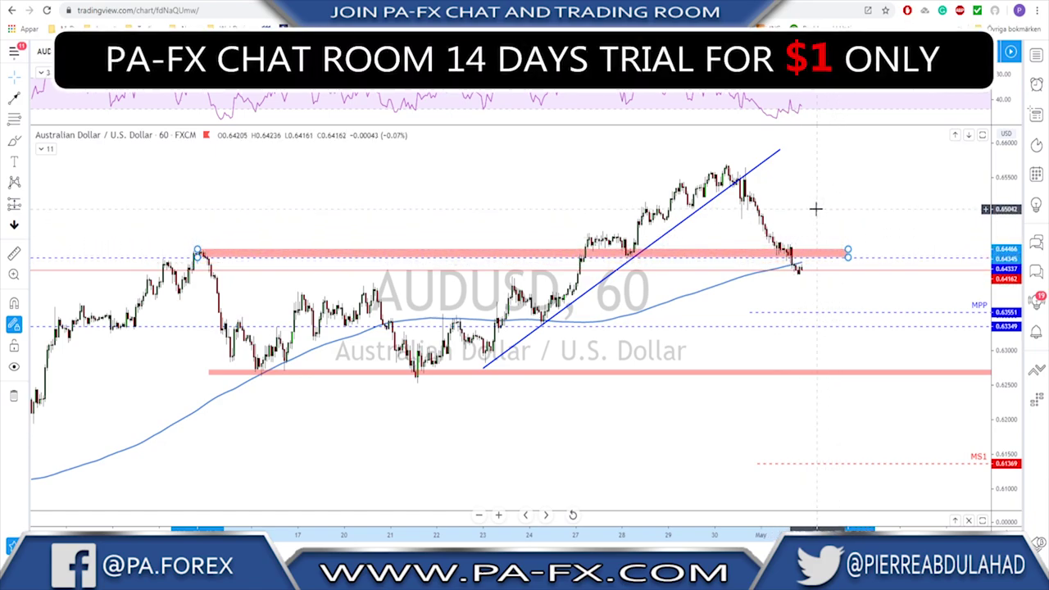
# Sketch an AUDUSD decline to the support zone near 0.6270 with a rebound, circling the 21 April low and the projected turning point.
pyautogui.click(801, 274)
pyautogui.moveTo(801, 275); pyautogui.dragTo(859, 367)
pyautogui.moveTo(417, 362); pyautogui.dragTo(415, 362)
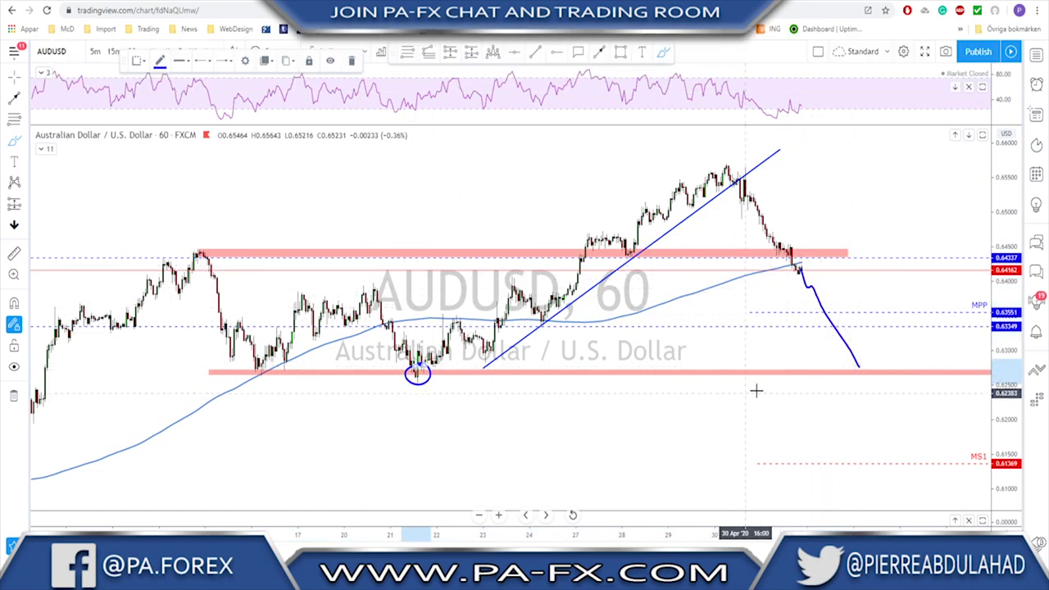
pyautogui.moveTo(863, 373)
pyautogui.mouseDown()
pyautogui.moveTo(872, 323)
pyautogui.moveTo(843, 378)
pyautogui.moveTo(862, 354)
pyautogui.mouseUp()
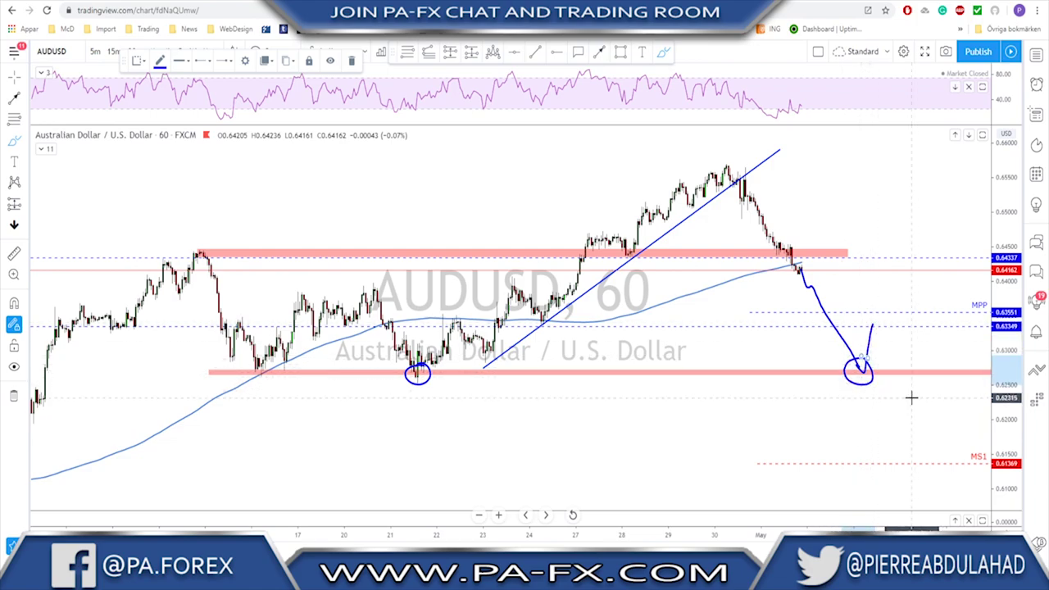
# Undo the AUDUSD decline path and its circles, and open the NZDUSD chart on the daily timeframe.
pyautogui.hotkey('ctrl', 'z')
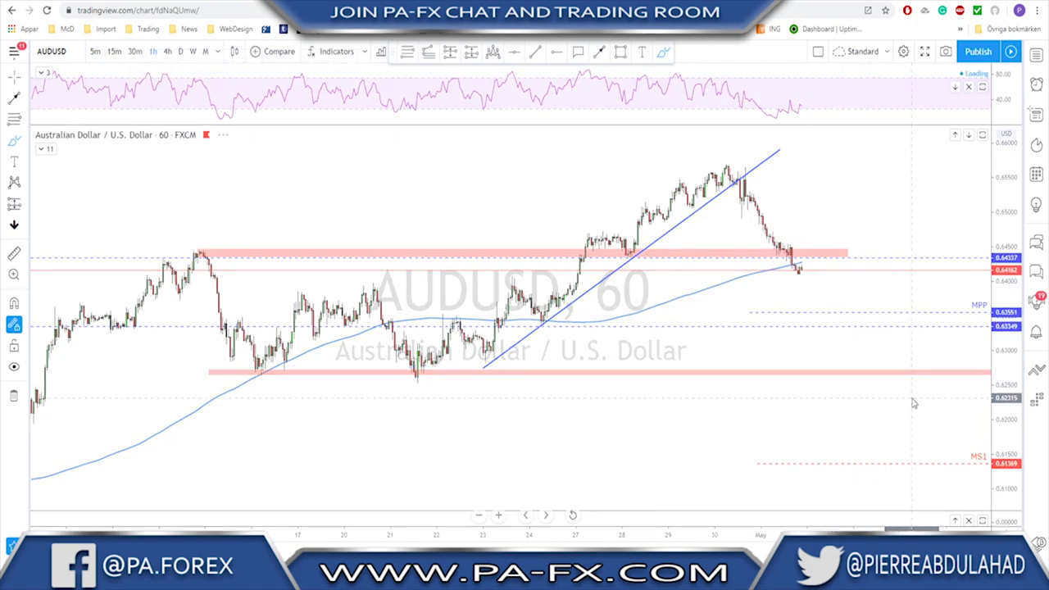
pyautogui.press('Down')
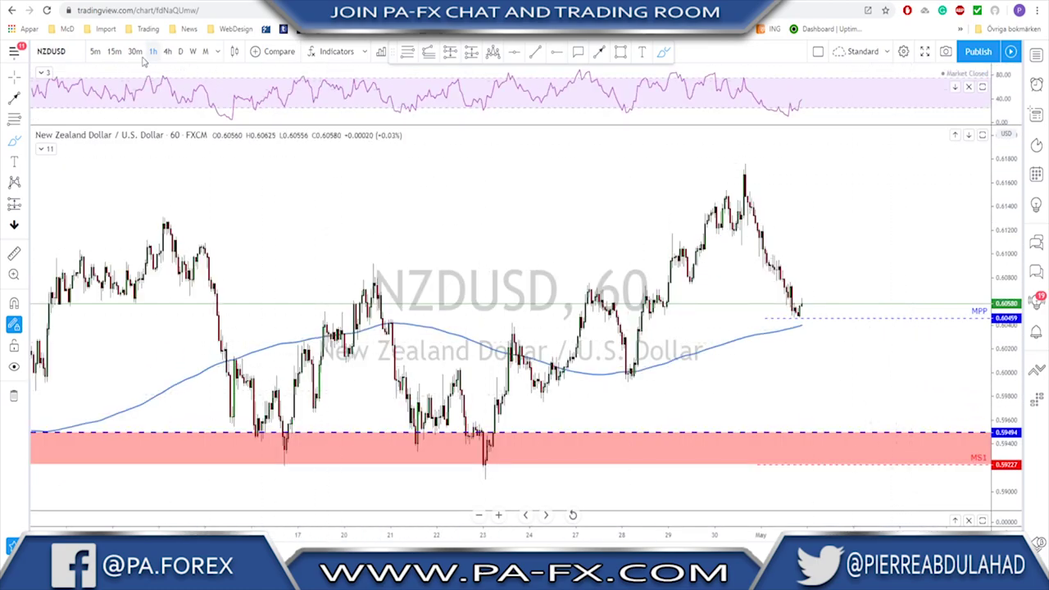
pyautogui.click(180, 52)
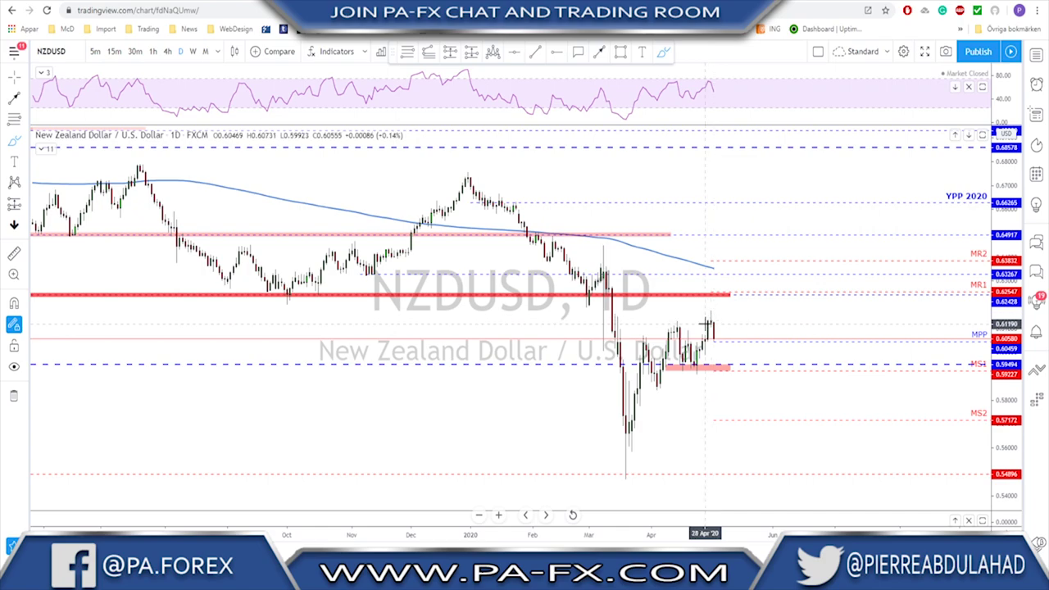
# Revisit the AUDUSD daily chart, mark the late-April high and undo the mark, and return to NZDUSD.
pyautogui.press('Down')
pyautogui.moveTo(709, 273)
pyautogui.mouseDown()
pyautogui.moveTo(725, 278)
pyautogui.moveTo(702, 271)
pyautogui.mouseUp()
pyautogui.hotkey('ctrl', 'z')
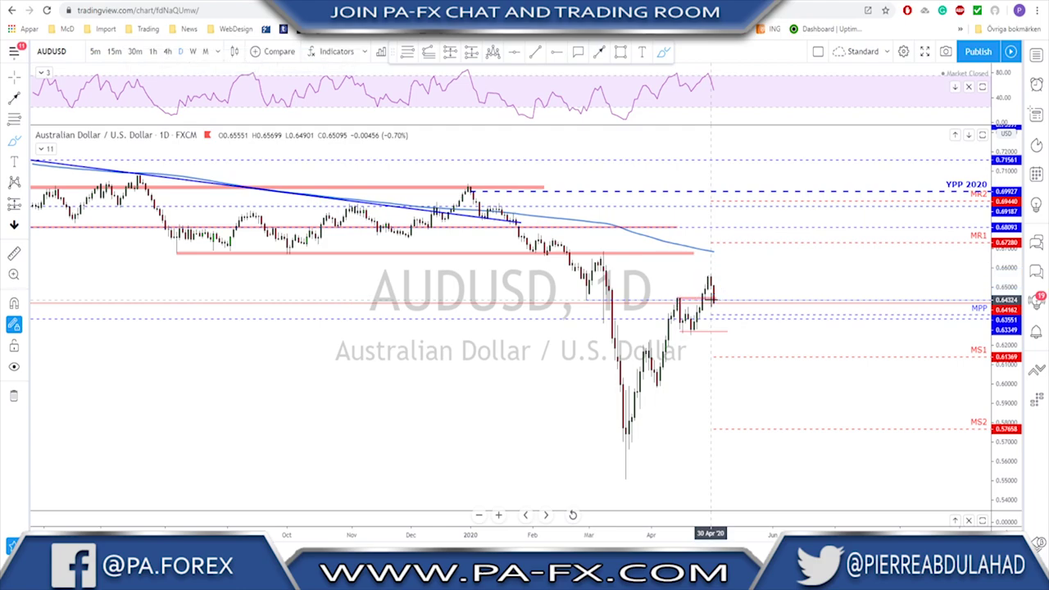
pyautogui.press('Down')
# Circle the mid-April high on the NZDUSD daily chart, and undo the circle.
pyautogui.scroll(2, 711, 302)
pyautogui.scroll(1, 655, 344)
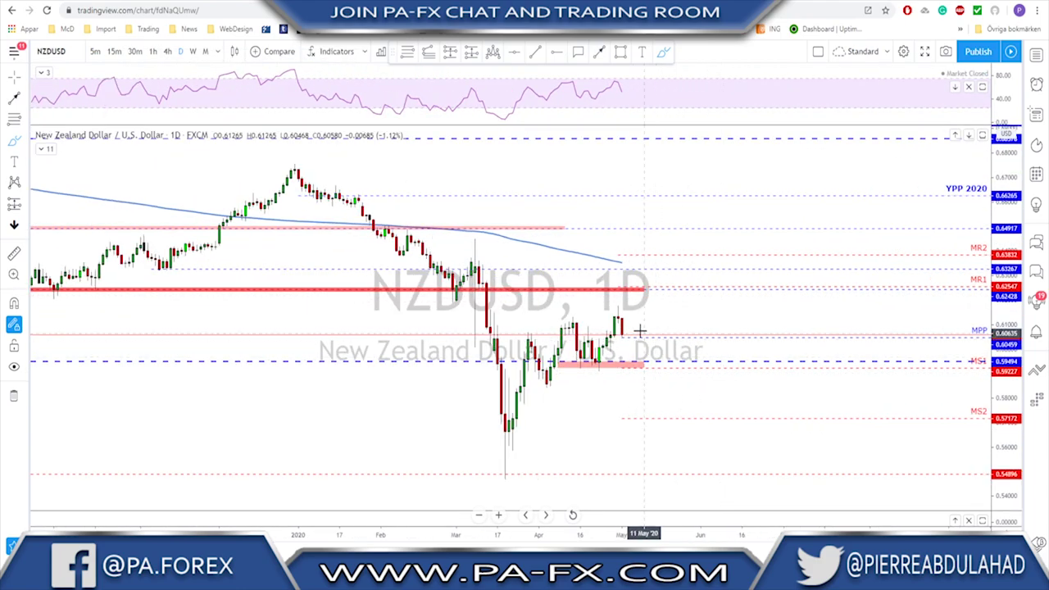
pyautogui.scroll(-2, 636, 327)
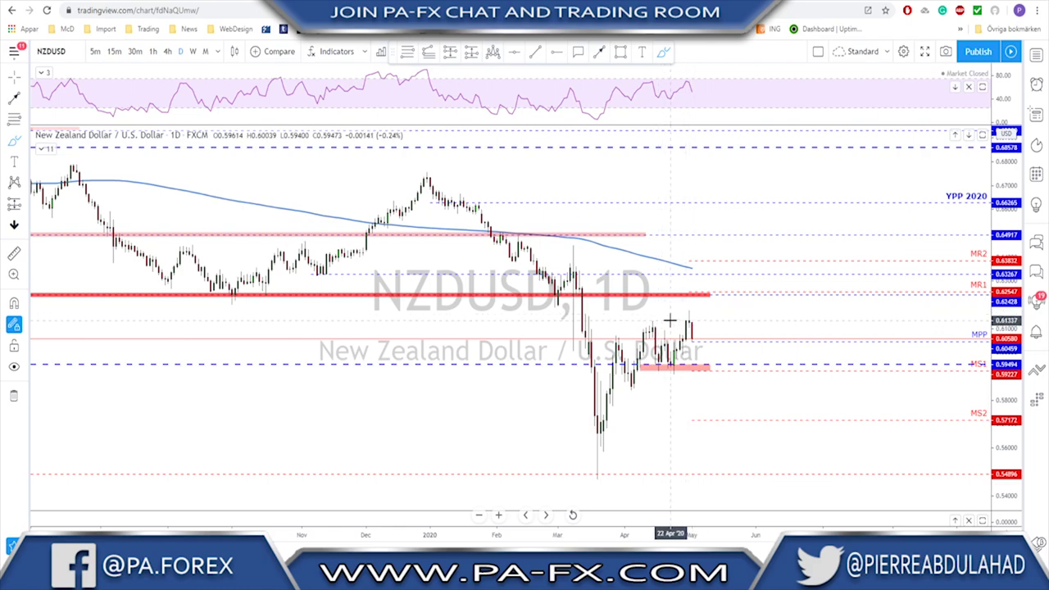
pyautogui.scroll(1, 670, 321)
pyautogui.moveTo(618, 315); pyautogui.dragTo(619, 327)
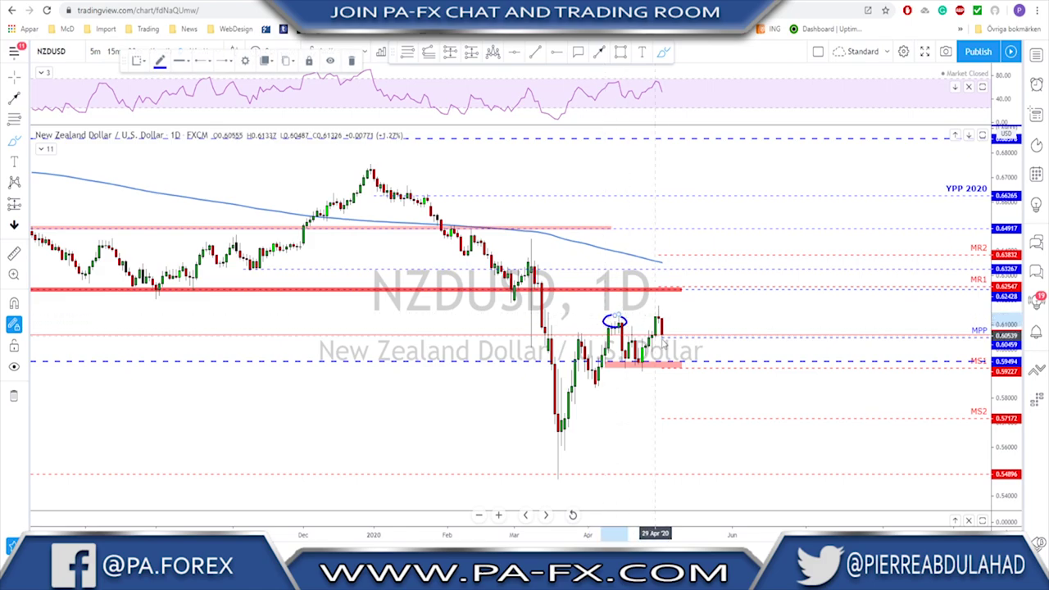
pyautogui.hotkey('ctrl', 'z')
# Sketch an NZDUSD decline to the support zone near 0.5949, mark the April lows with a rebound, and undo all the strokes.
pyautogui.scroll(2, 670, 341)
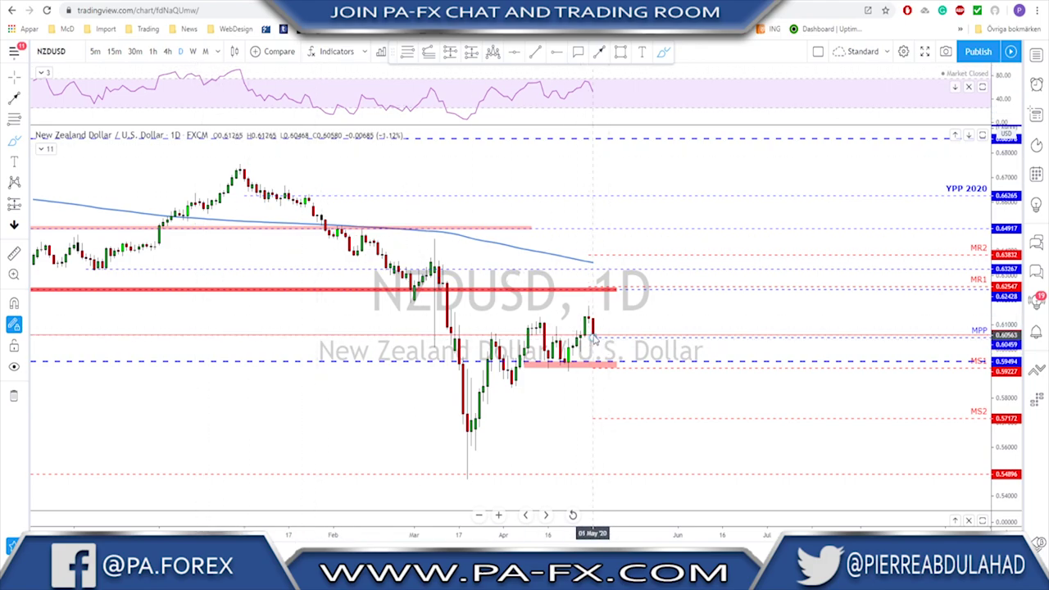
pyautogui.moveTo(591, 327); pyautogui.dragTo(606, 367)
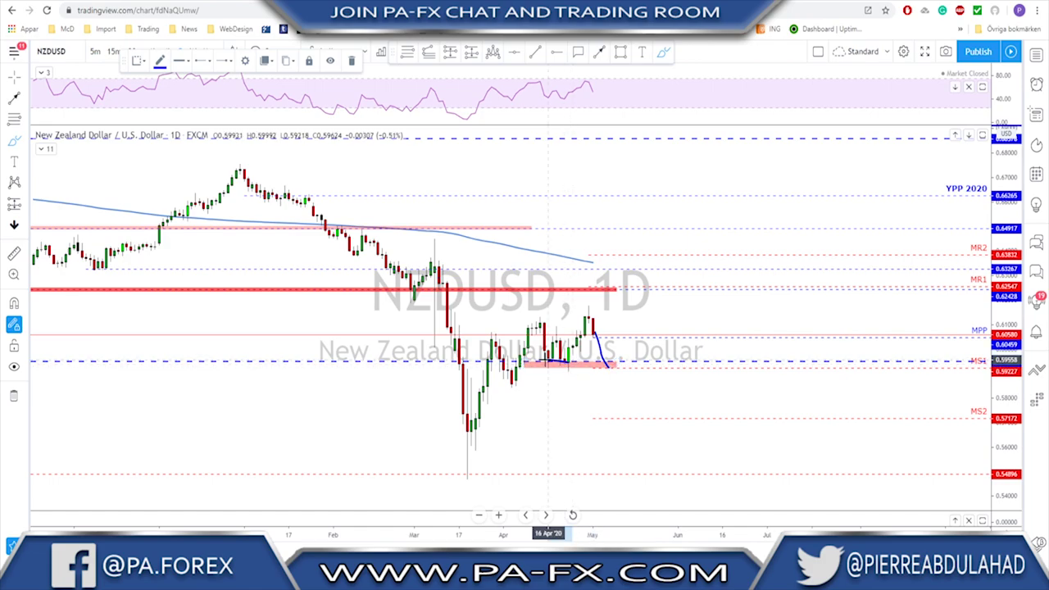
pyautogui.moveTo(575, 362)
pyautogui.mouseDown()
pyautogui.moveTo(610, 367)
pyautogui.moveTo(624, 320)
pyautogui.mouseUp()
pyautogui.hotkey('ctrl', 'z')
pyautogui.hotkey('ctrl', 'z')
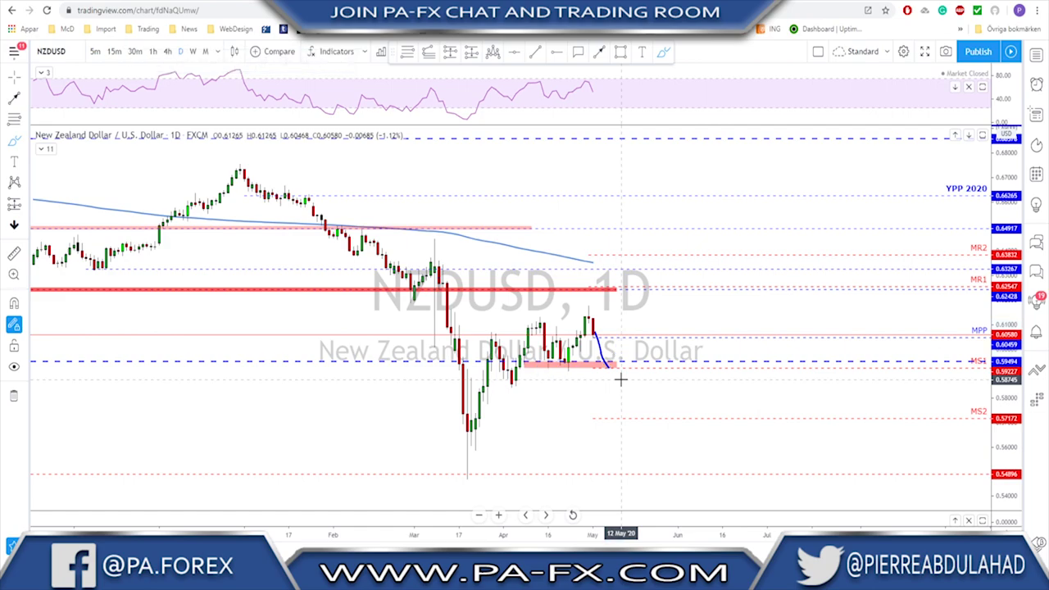
pyautogui.hotkey('ctrl', 'z')
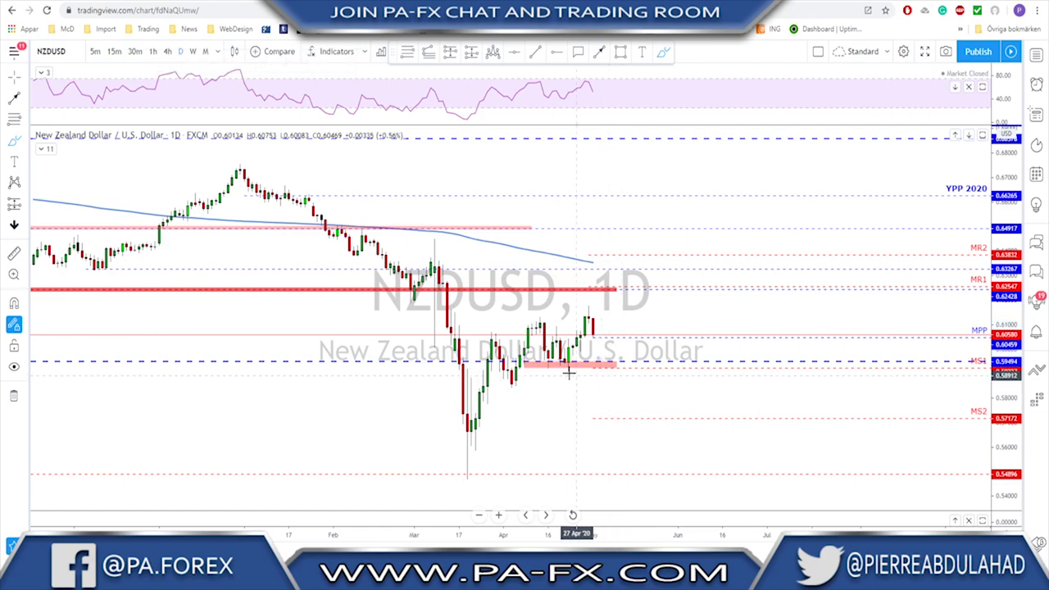
# Show NZDUSD on the four-hour timeframe and sketch a decline to the zone near 0.5949 with a rebound to about 0.611.
pyautogui.click(167, 51)
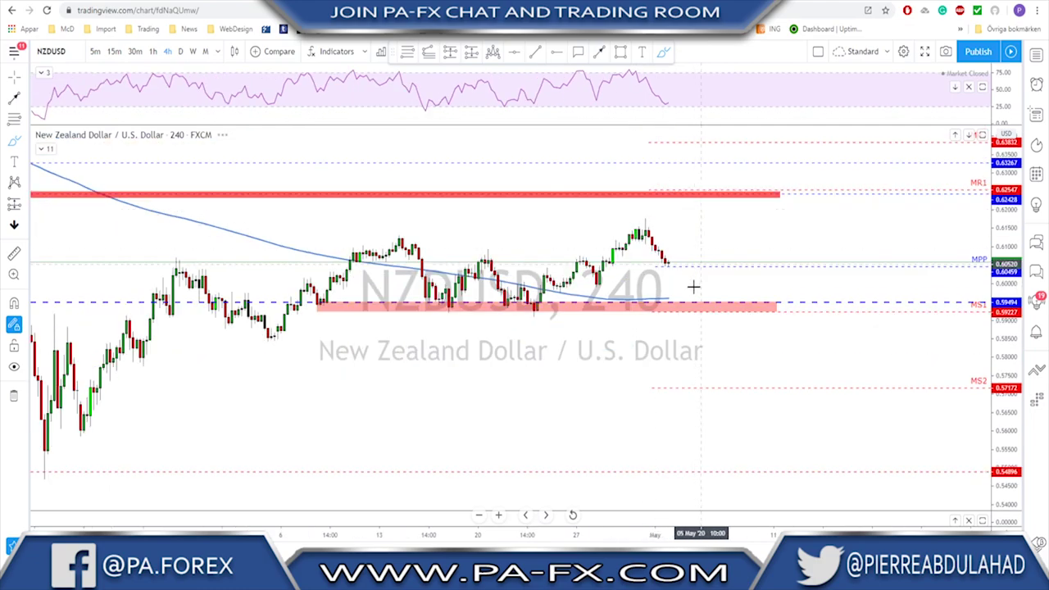
pyautogui.moveTo(635, 283)
pyautogui.mouseDown()
pyautogui.moveTo(697, 373)
pyautogui.moveTo(722, 243)
pyautogui.mouseUp()
pyautogui.scroll(-1, 721, 375)
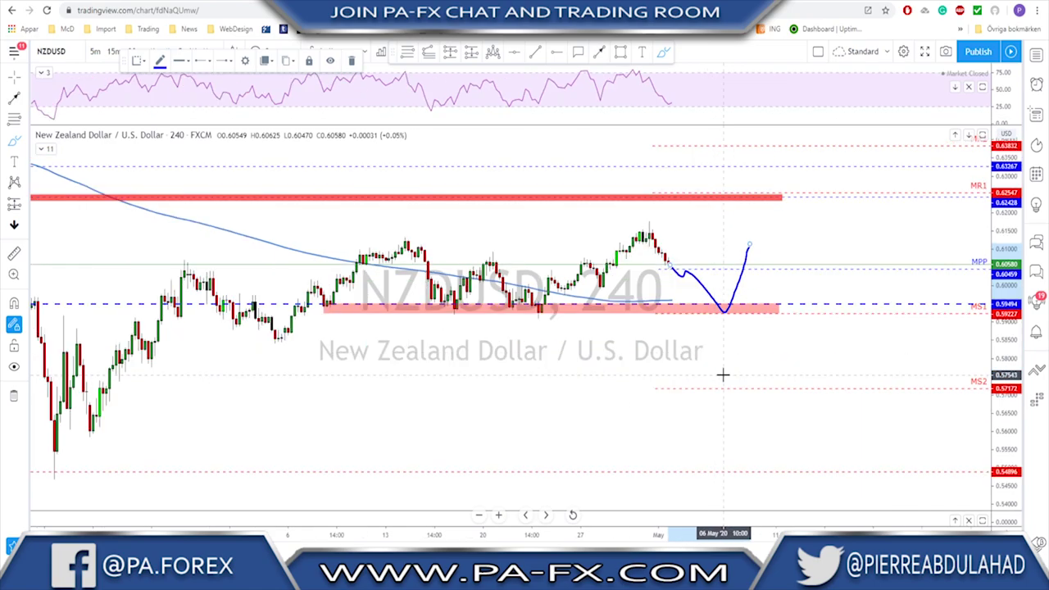
# Delete the projected NZDUSD path and open the USDSGD chart.
pyautogui.press('Delete')
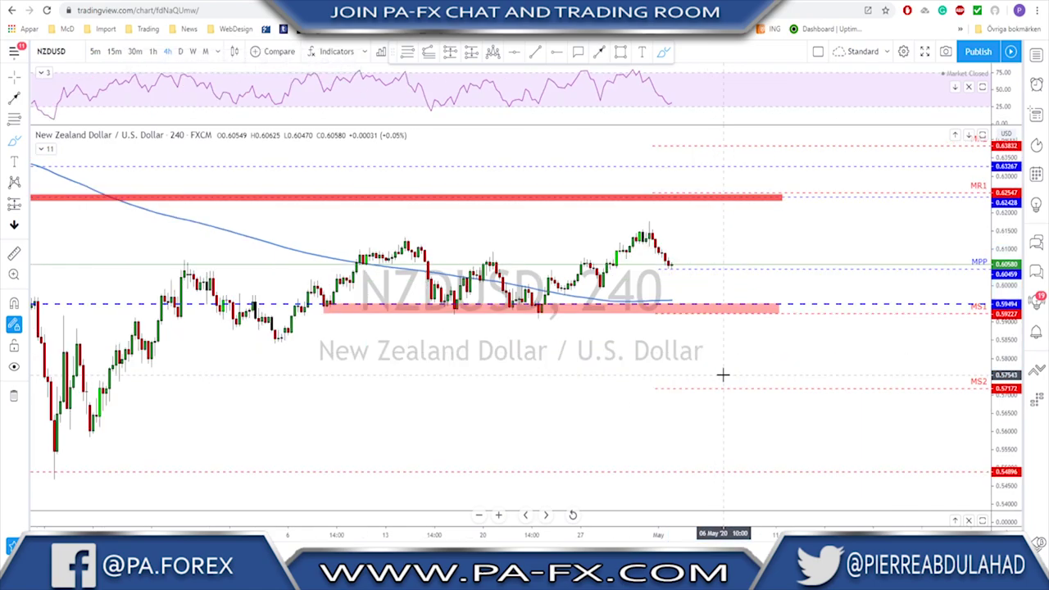
pyautogui.press('Down')
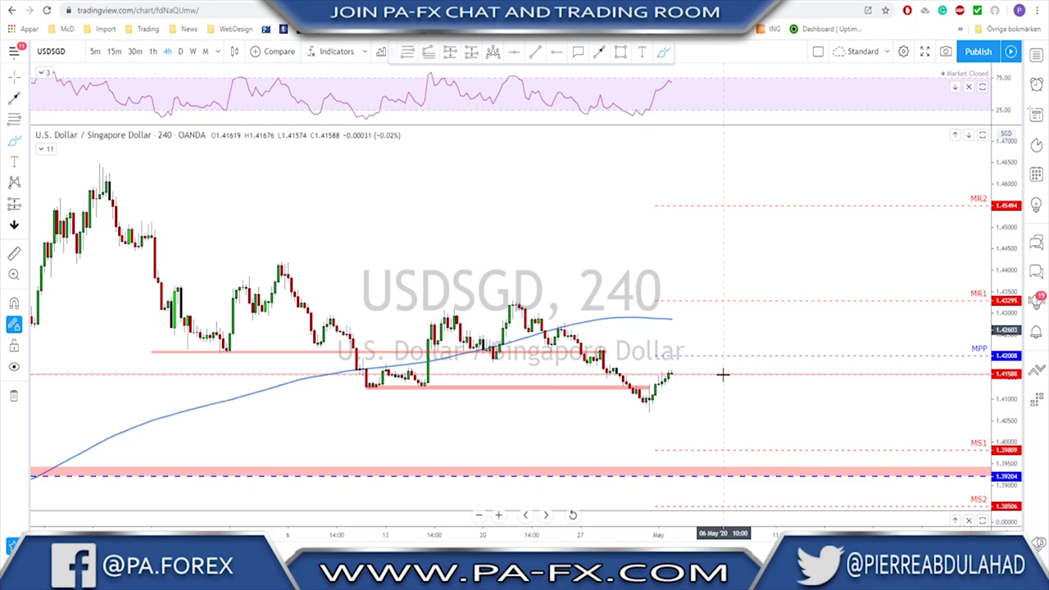
pyautogui.click(599, 51)
pyautogui.click(548, 173)
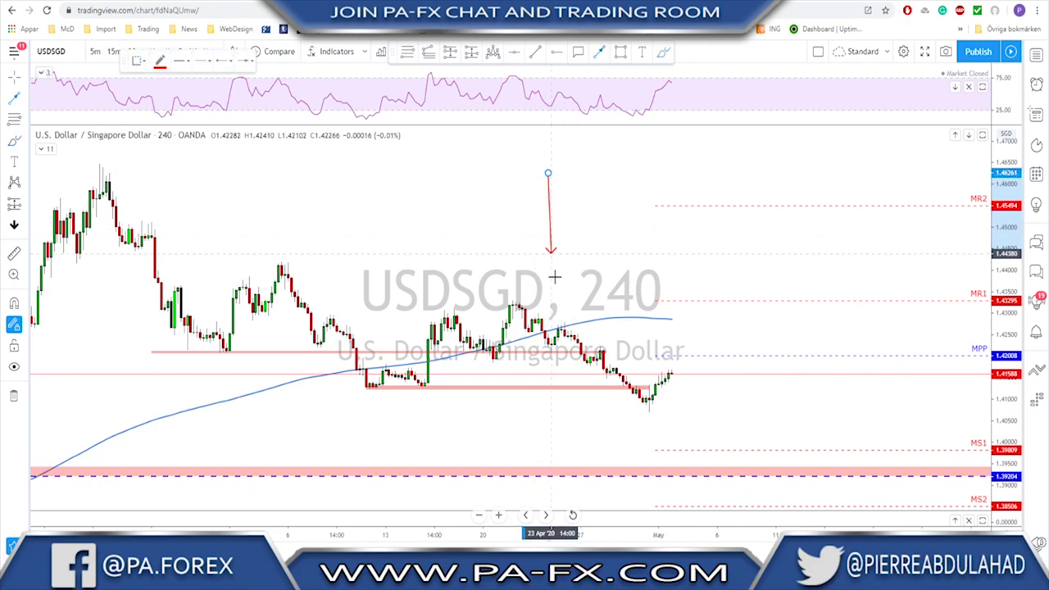
pyautogui.click(573, 494)
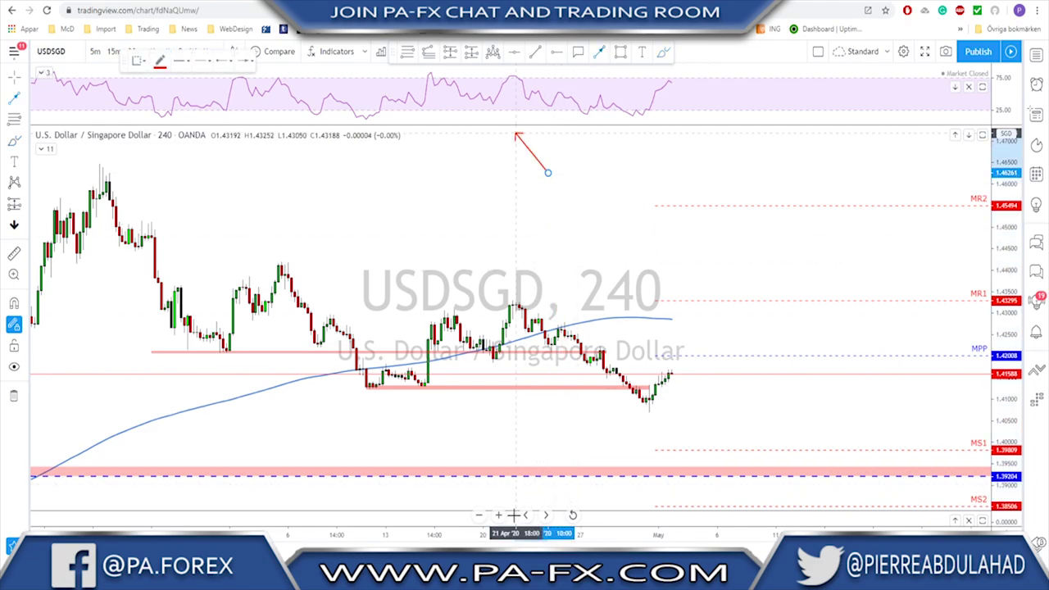
pyautogui.press('Escape')
pyautogui.scroll(-1, 610, 328)
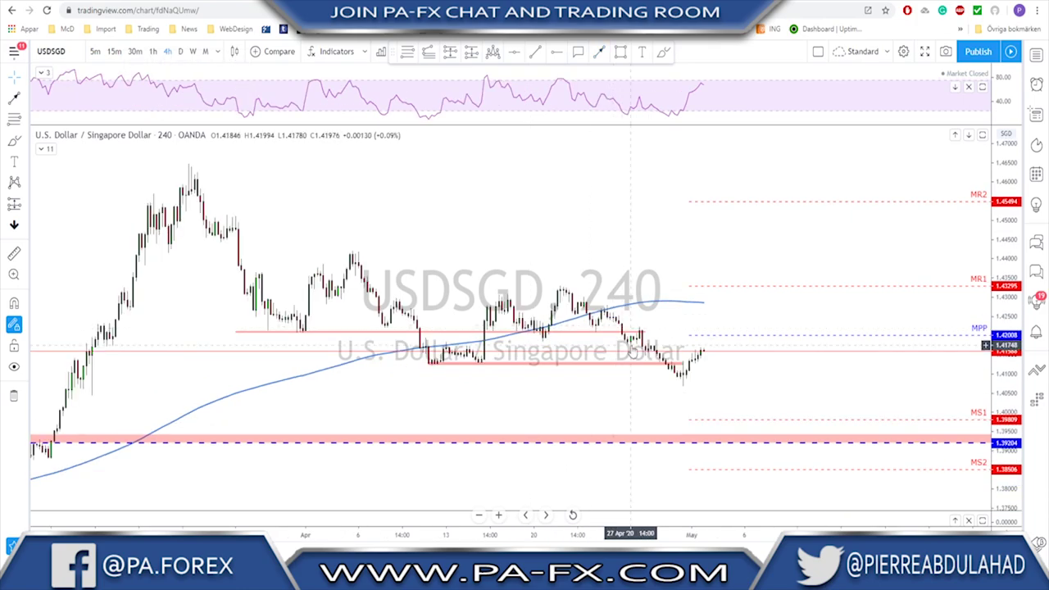
pyautogui.scroll(1, 628, 367)
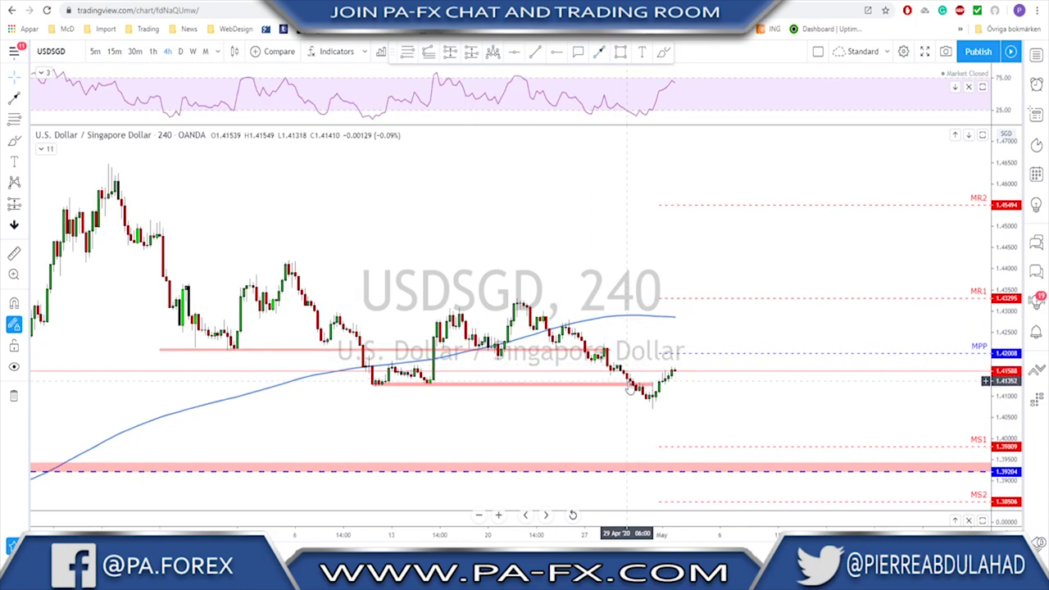